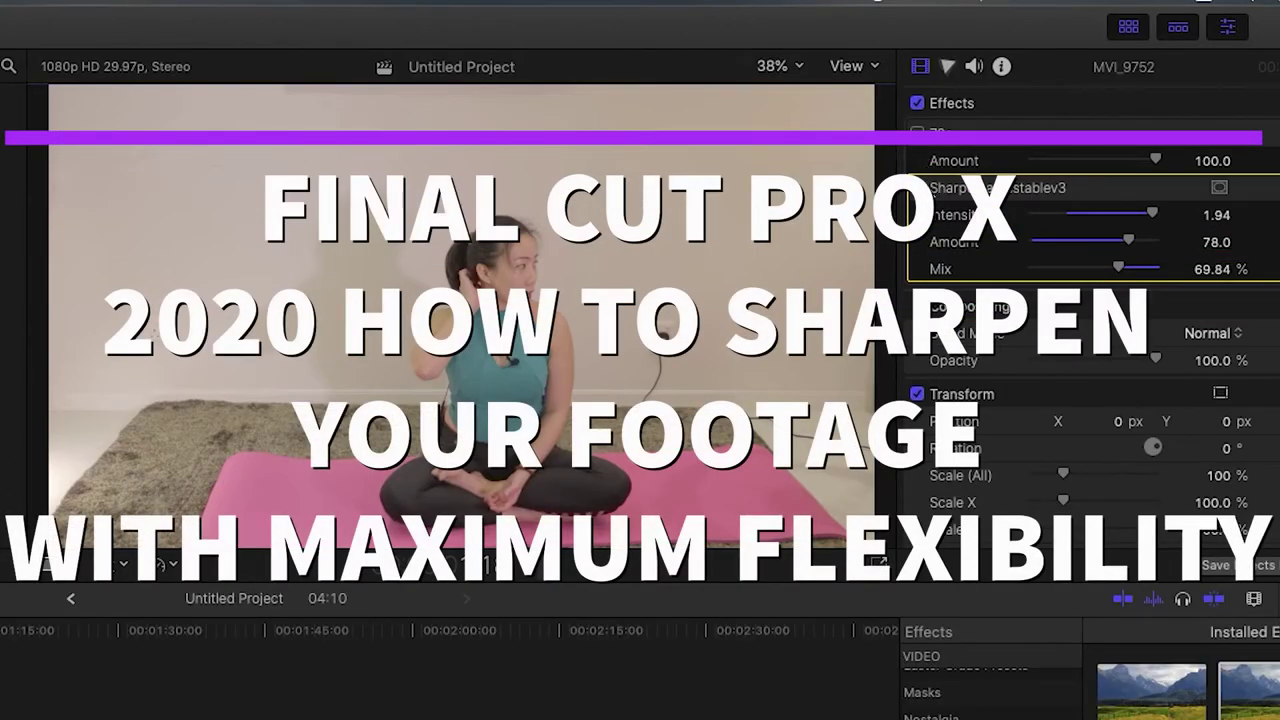
- Lower Sharpen adjustablev3 Intensity from 1.94 to 1.01, preview playback, then toggle the effect off and on
click(917, 188)
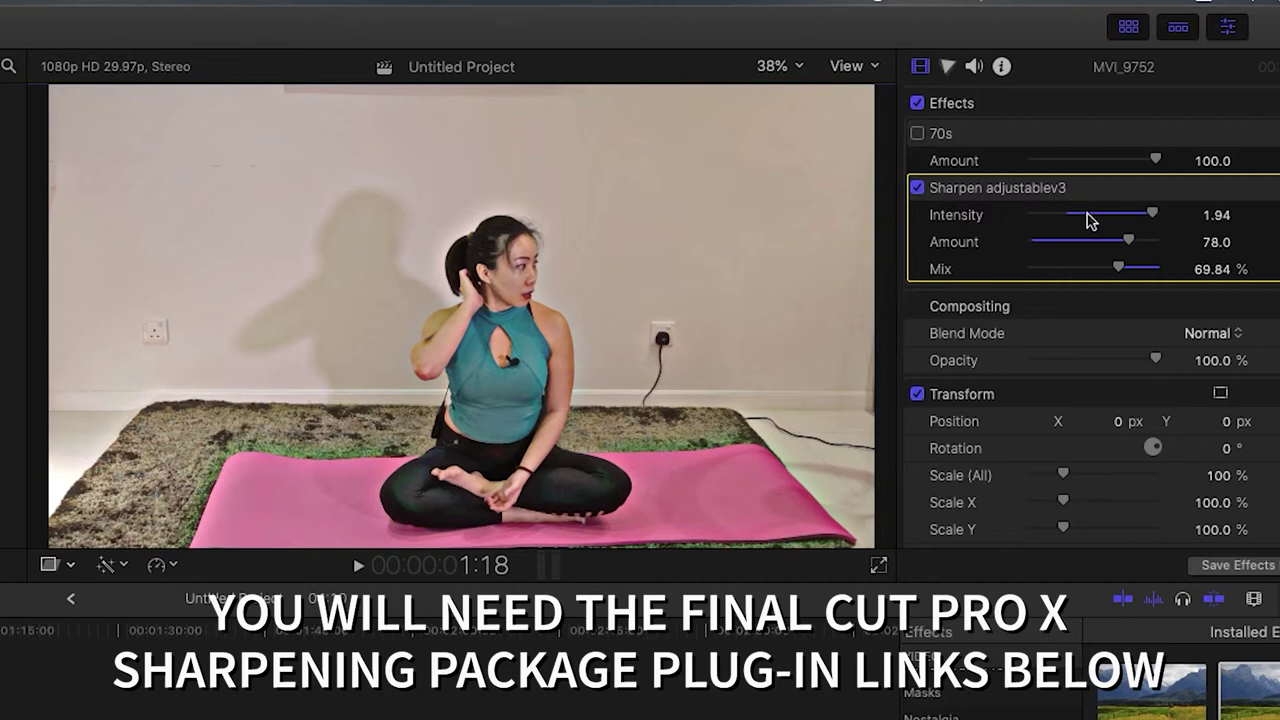
drag(1152, 213, 1097, 212)
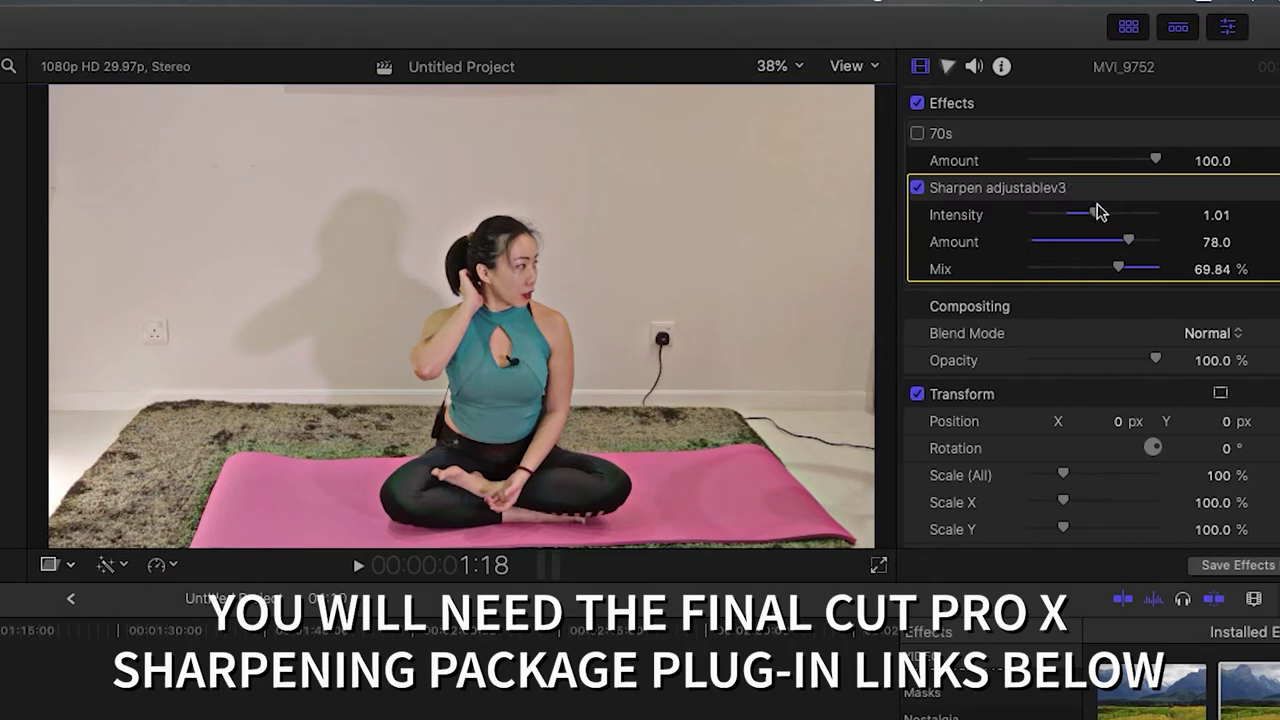
key(space)
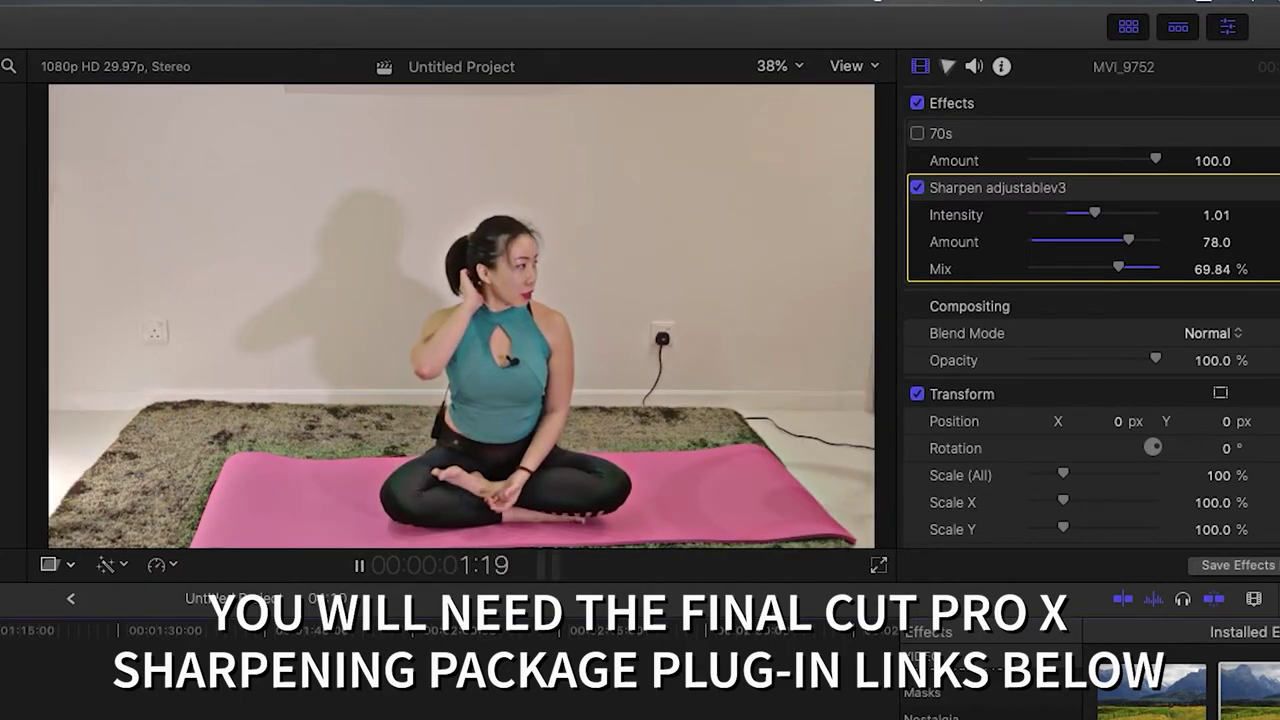
key(space)
click(917, 189)
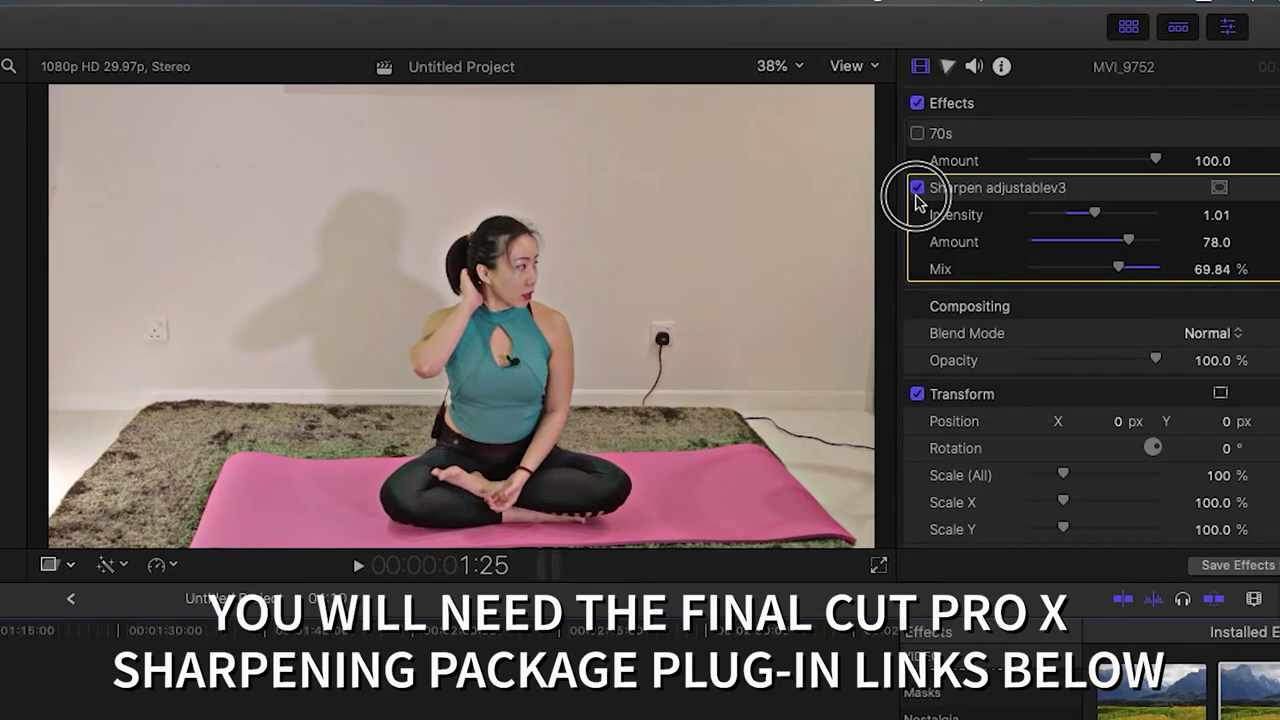
click(917, 189)
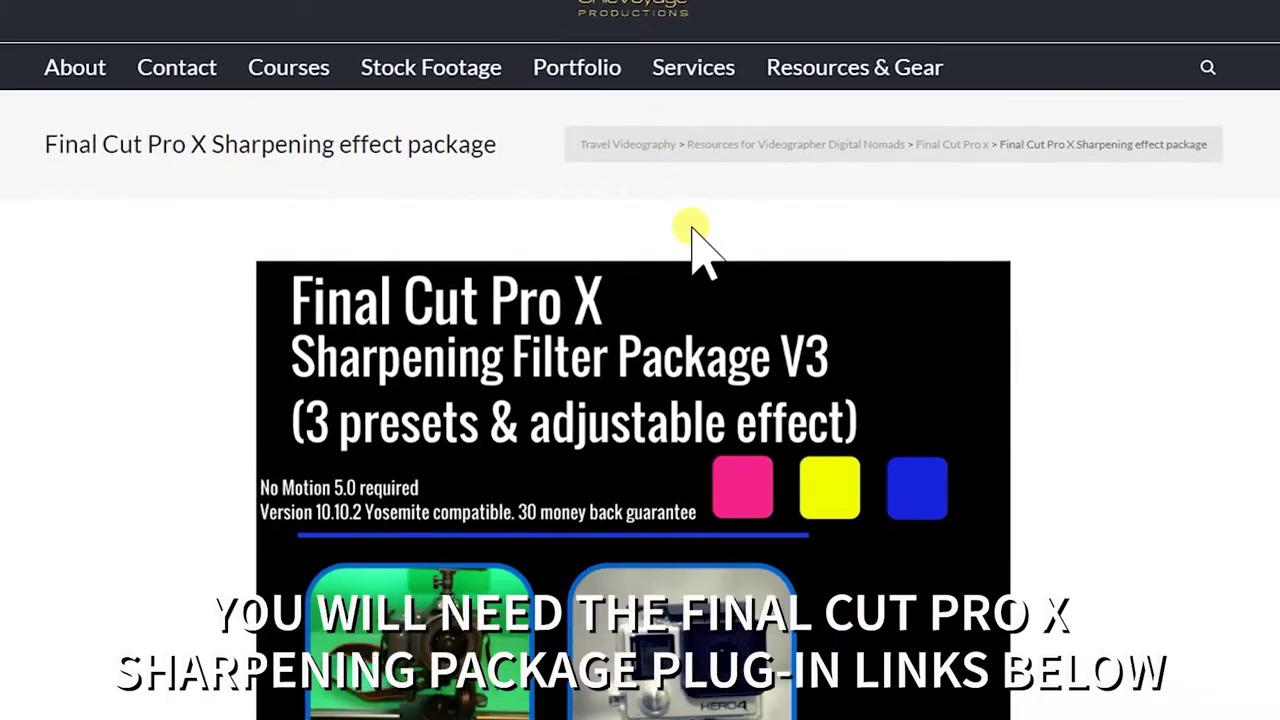
- Scroll down the sharpening product page and bring up the Purchase Sharpening Package details
scroll(695, 235, down, 4)
scroll(697, 238, down, 1)
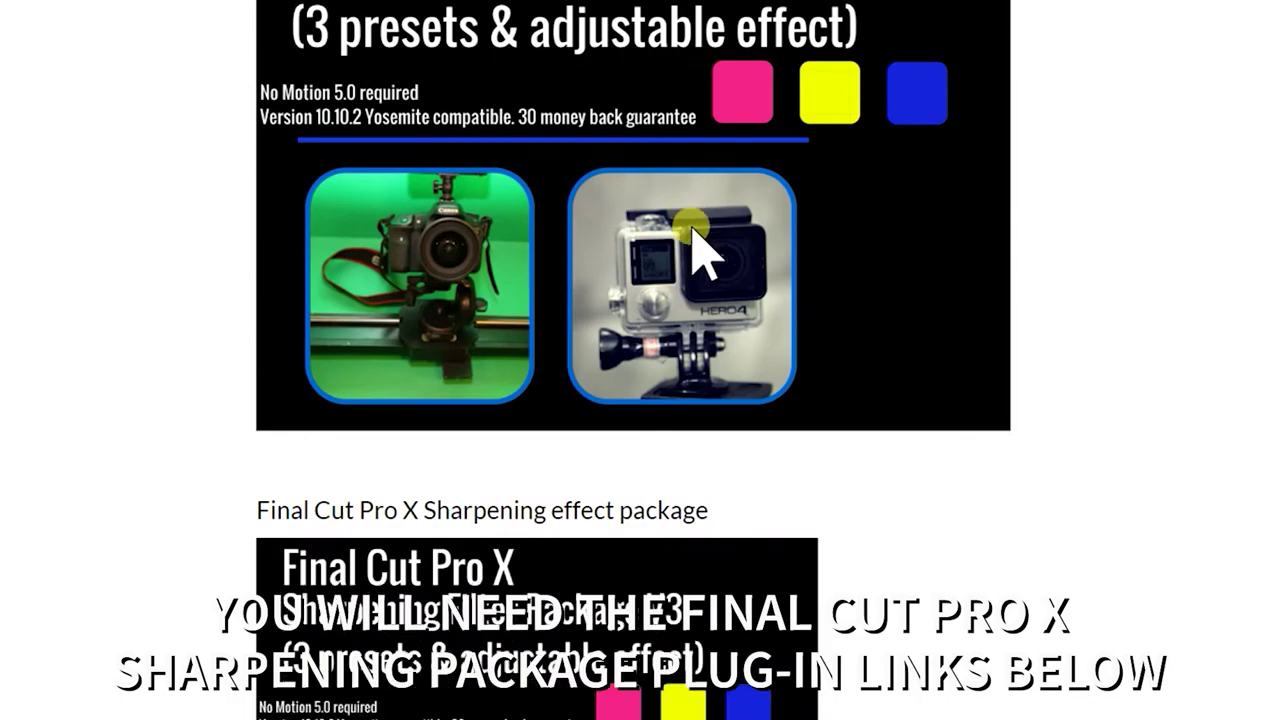
scroll(697, 238, down, 3)
scroll(697, 240, down, 2)
scroll(695, 238, down, 3)
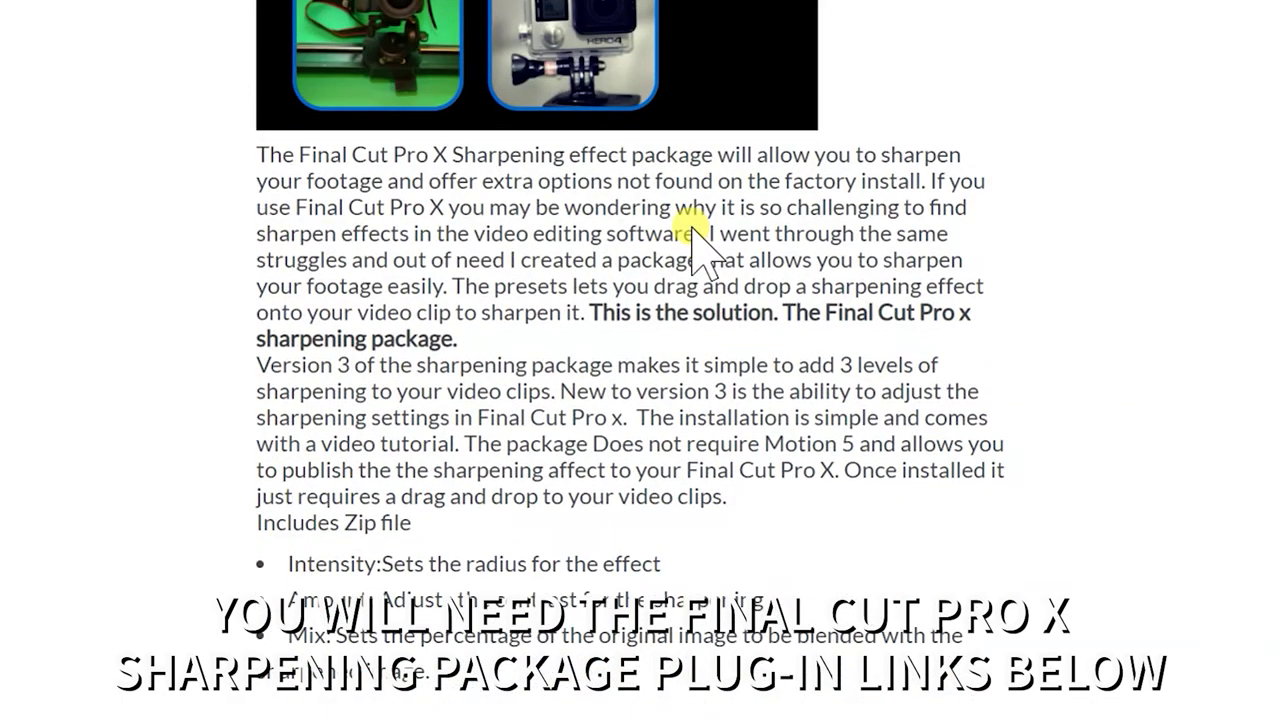
scroll(692, 230, down, 4)
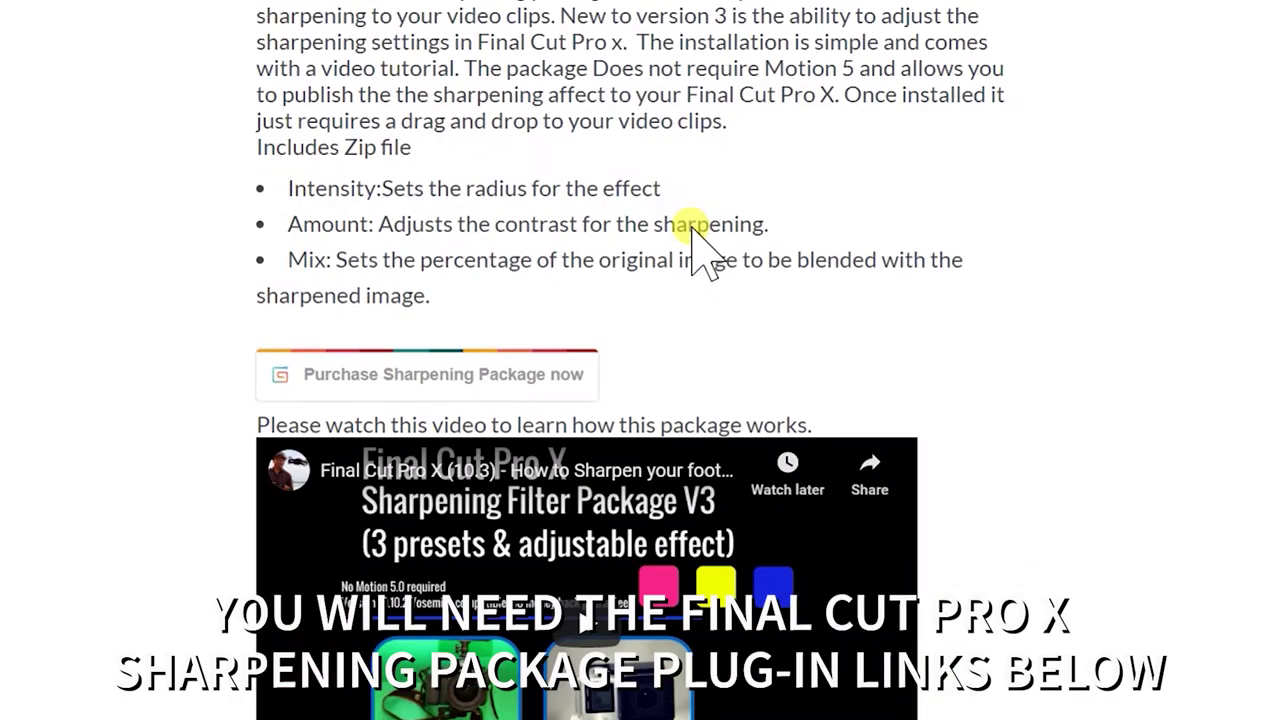
click(520, 381)
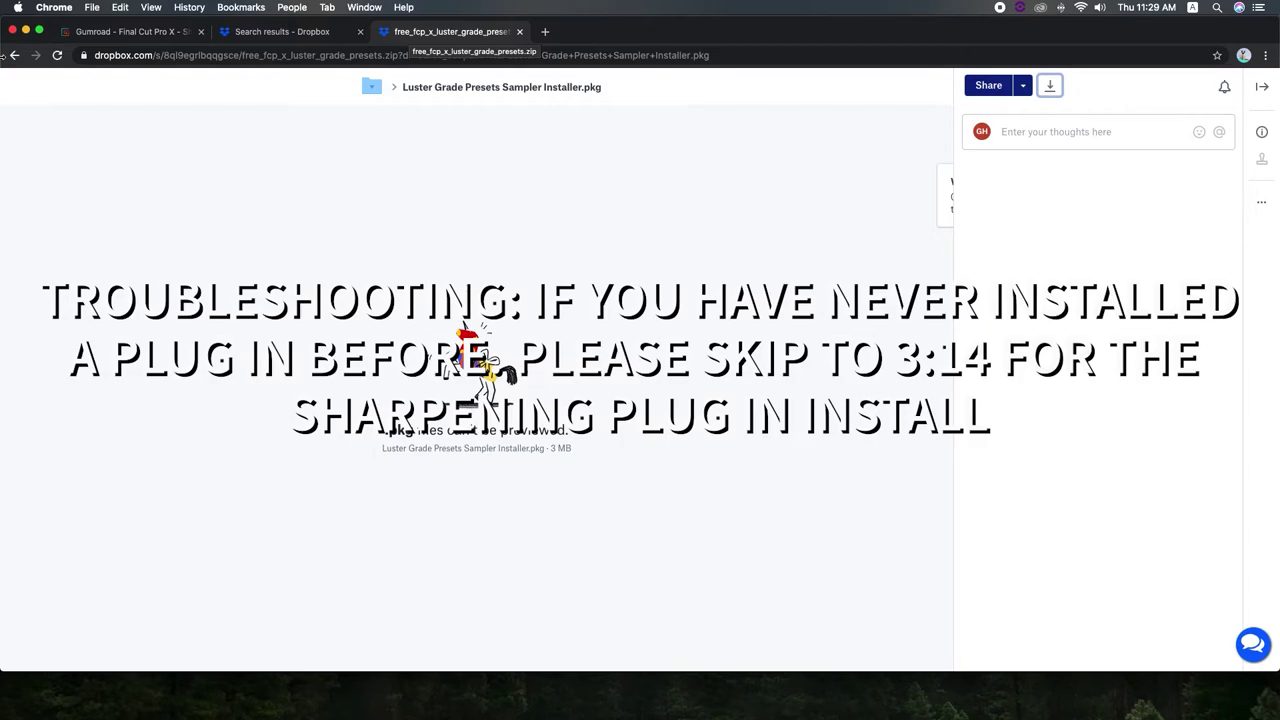
- Return to the sharpening package product page and scroll back up through it
click(14, 55)
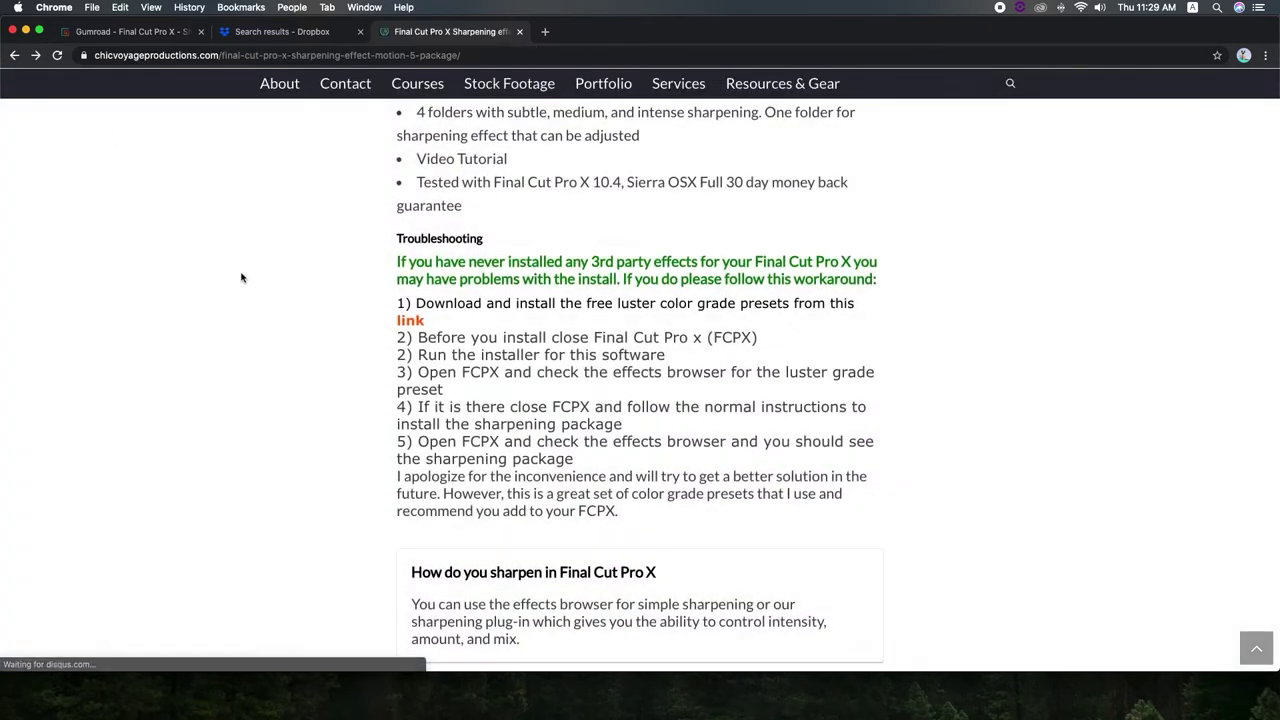
scroll(320, 303, up, 1)
scroll(320, 303, up, 4)
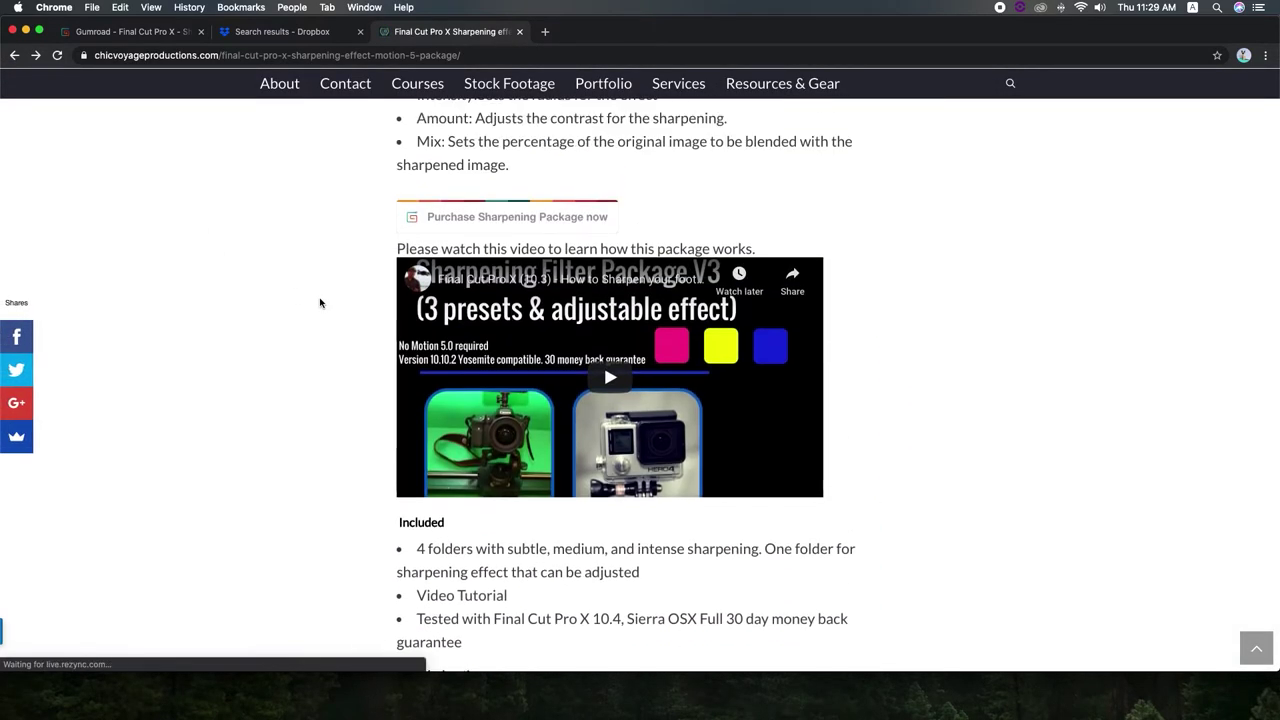
scroll(320, 303, up, 3)
scroll(320, 303, up, 2)
scroll(320, 303, up, 3)
scroll(320, 303, up, 2)
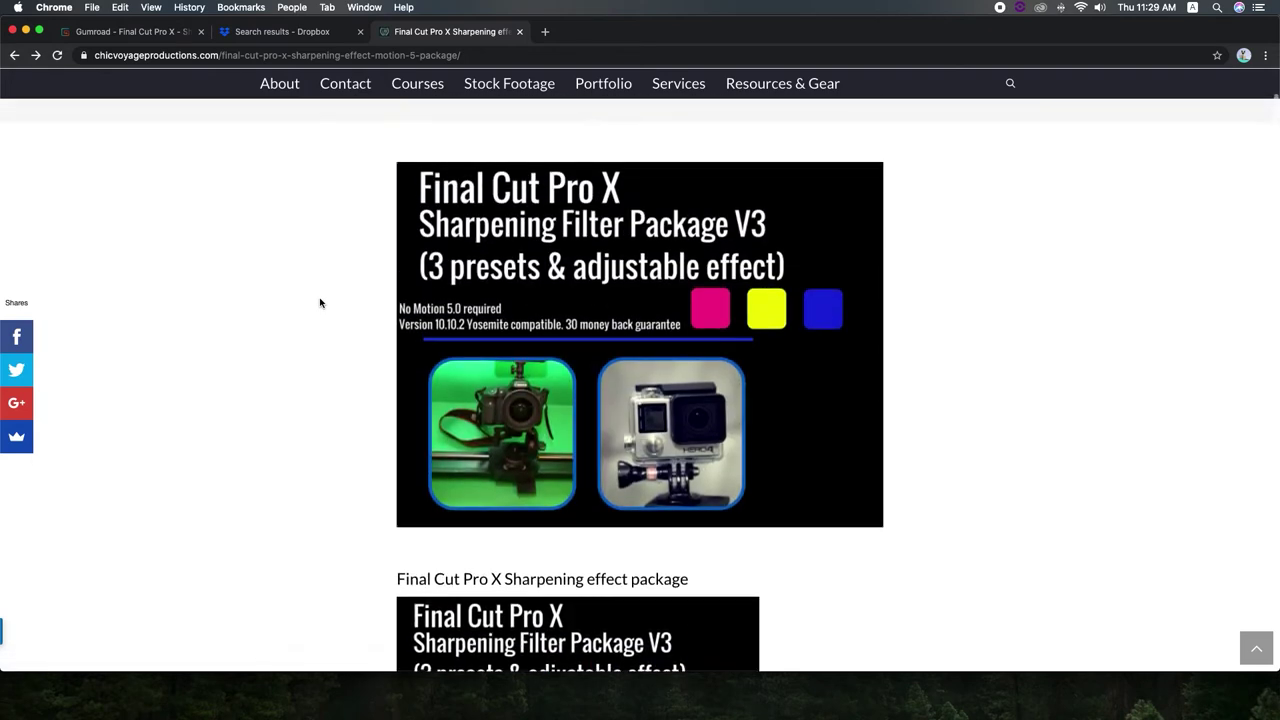
scroll(320, 303, up, 2)
- Scroll down through the Troubleshooting section, then return to the Dropbox zip file listing
scroll(320, 303, down, 2)
scroll(320, 303, down, 4)
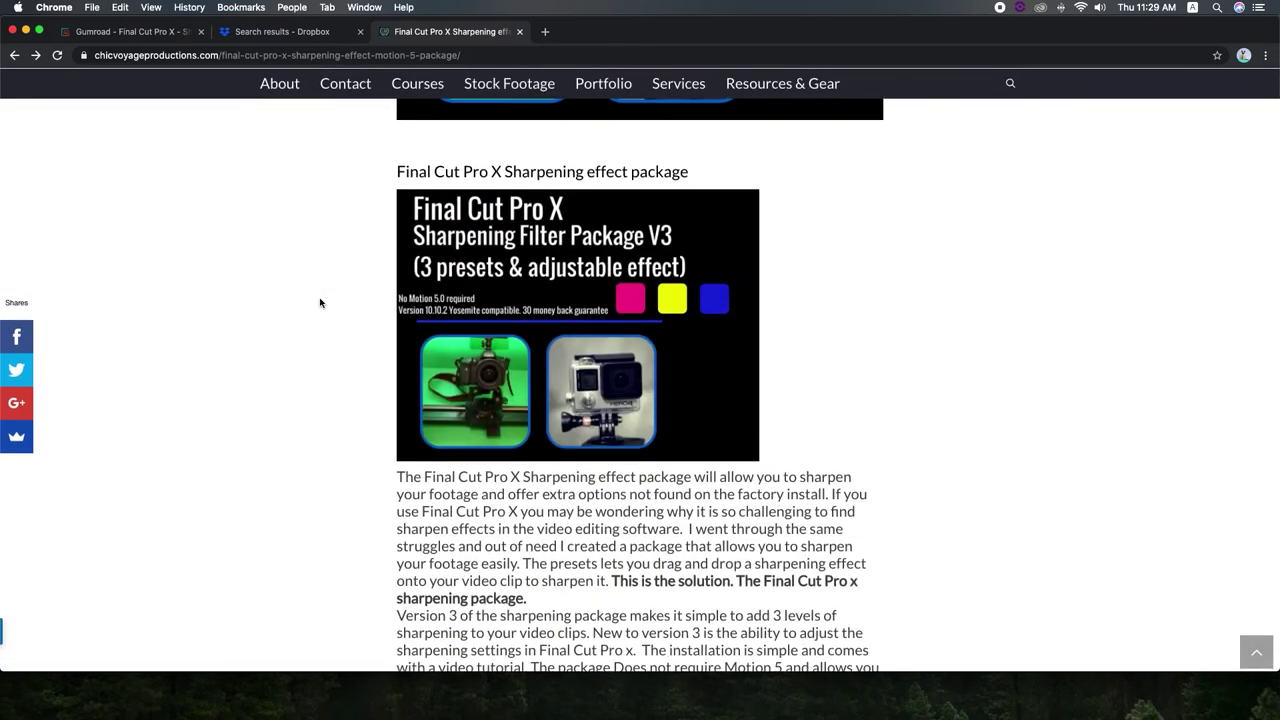
scroll(320, 303, down, 1)
scroll(320, 303, down, 3)
scroll(320, 303, down, 2)
scroll(320, 303, down, 2)
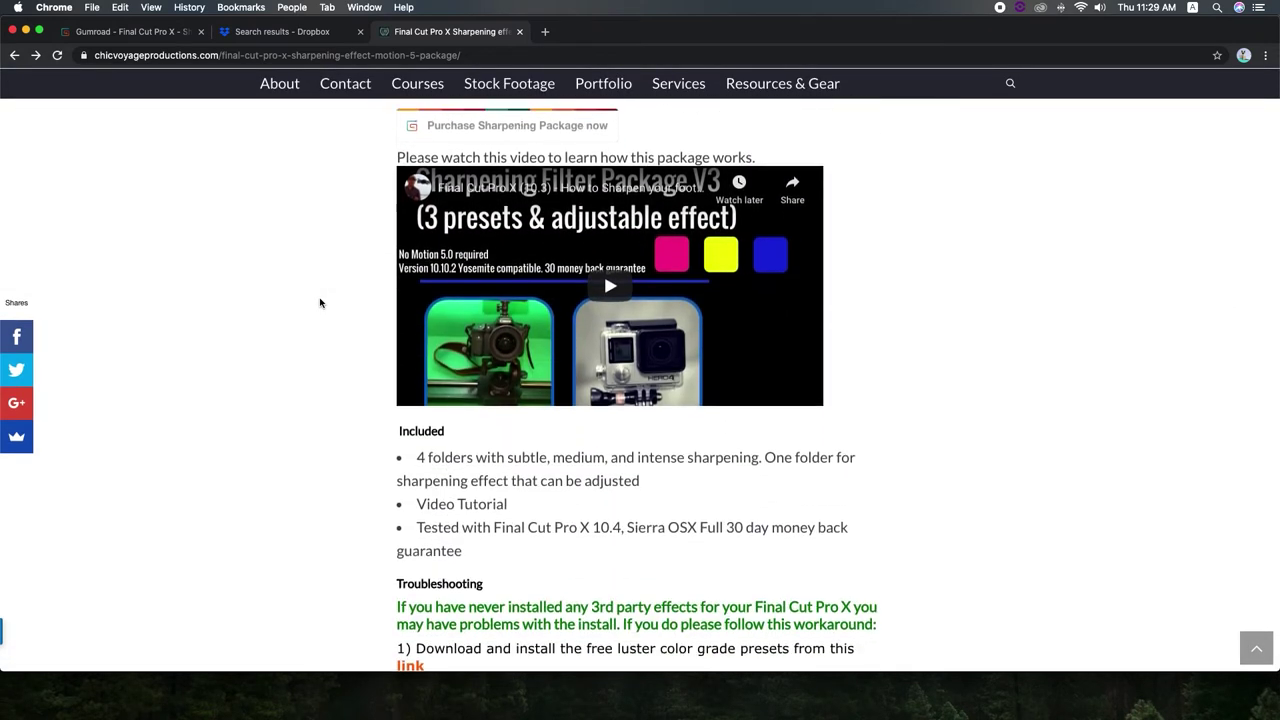
scroll(320, 303, down, 2)
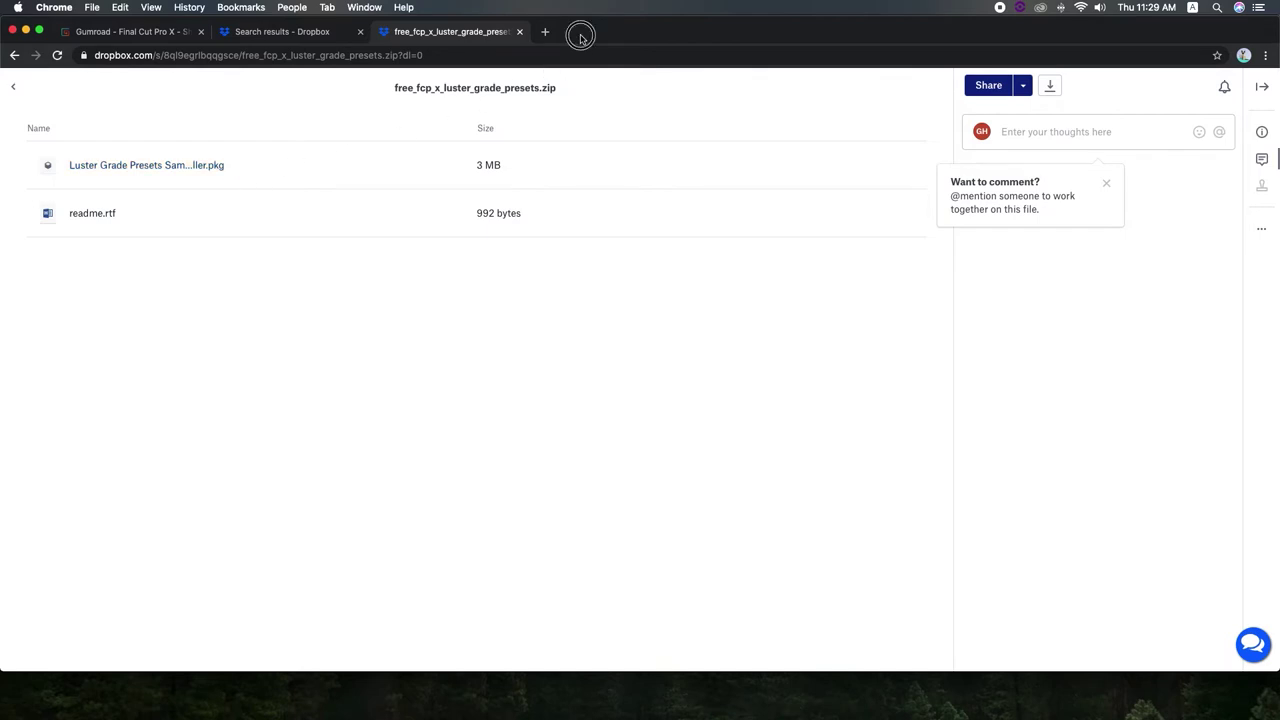
drag(582, 38, 593, 39)
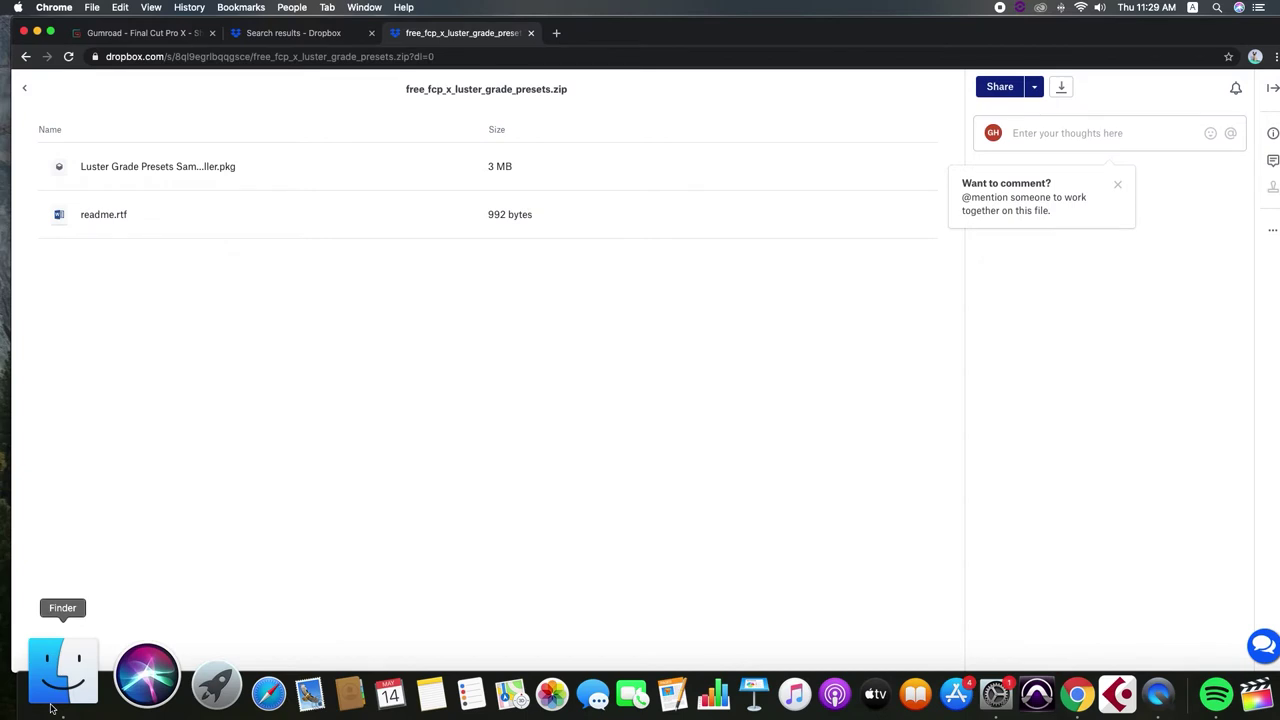
- Try launching the Luster Grade Presets Sampler Installer from Finder and dismiss the unidentified-developer alert
click(51, 707)
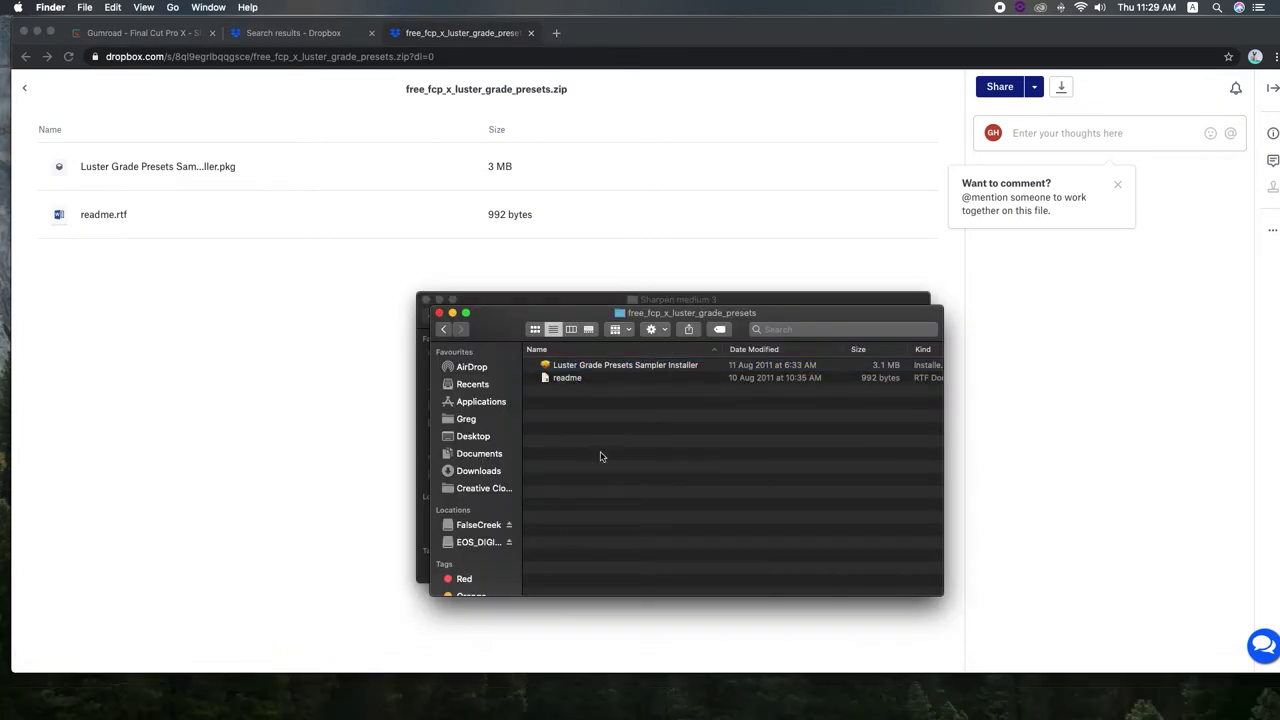
double_click(605, 367)
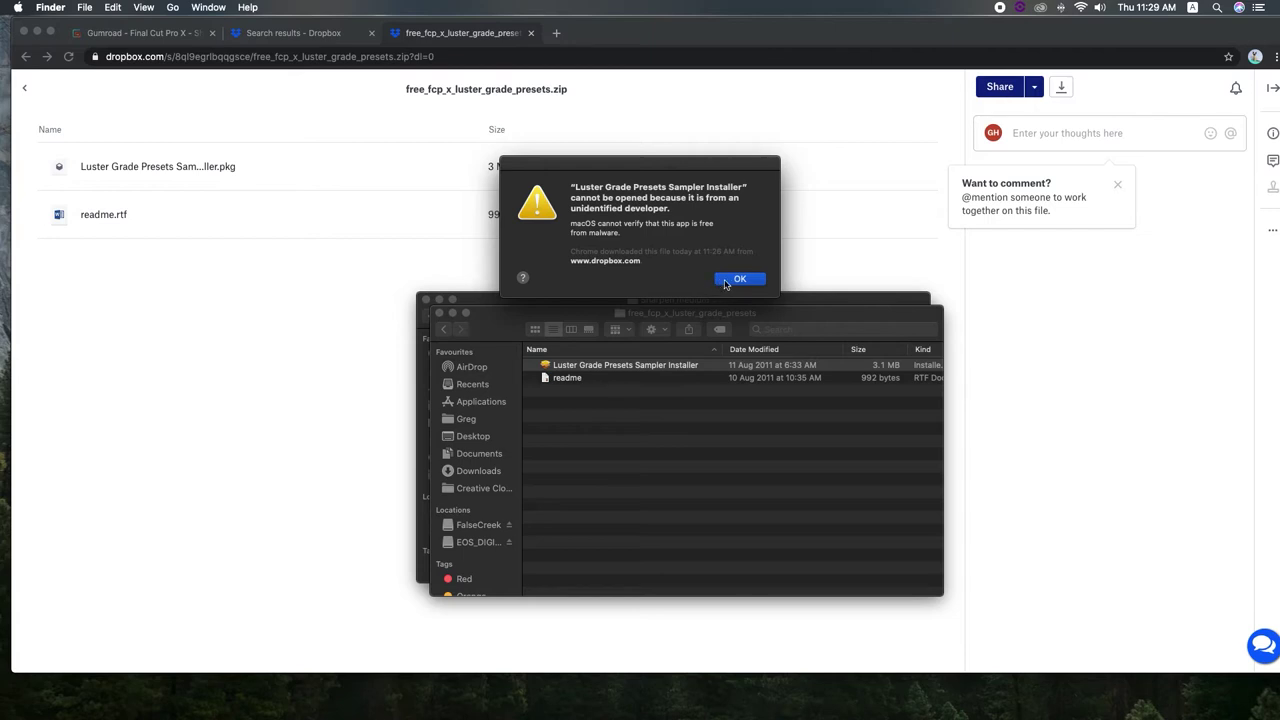
click(726, 282)
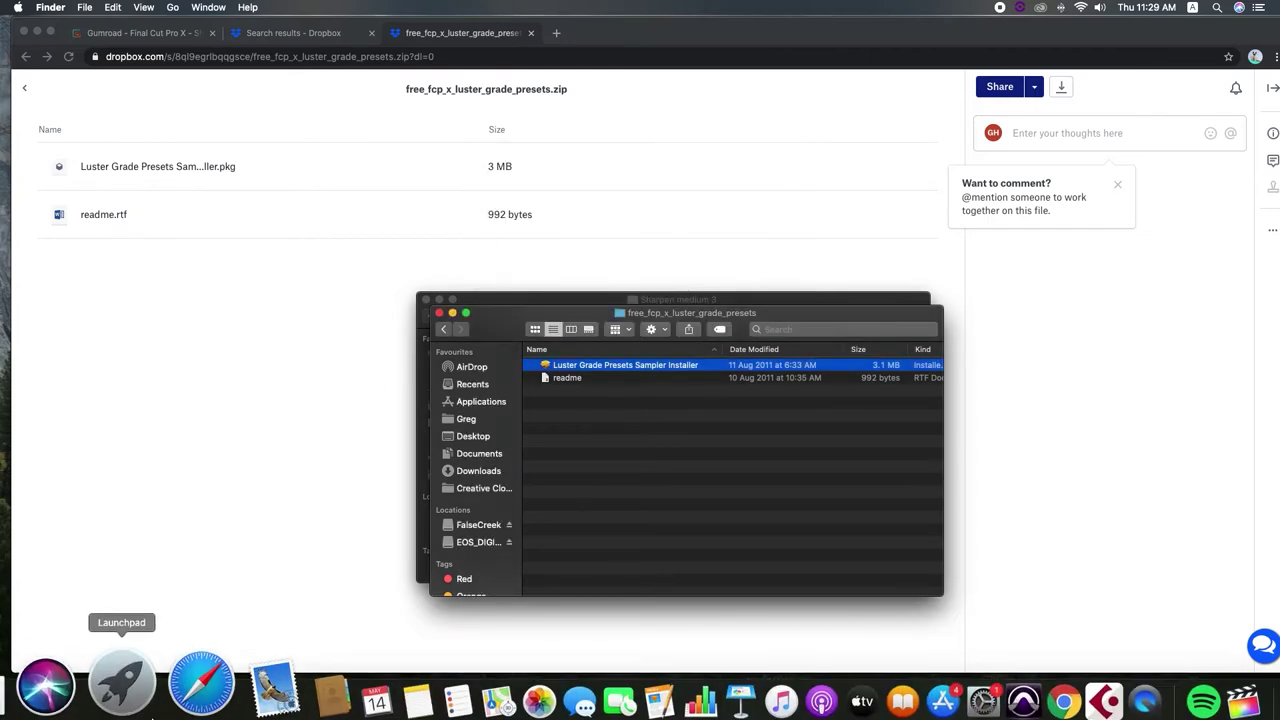
mouse_move(150, 716)
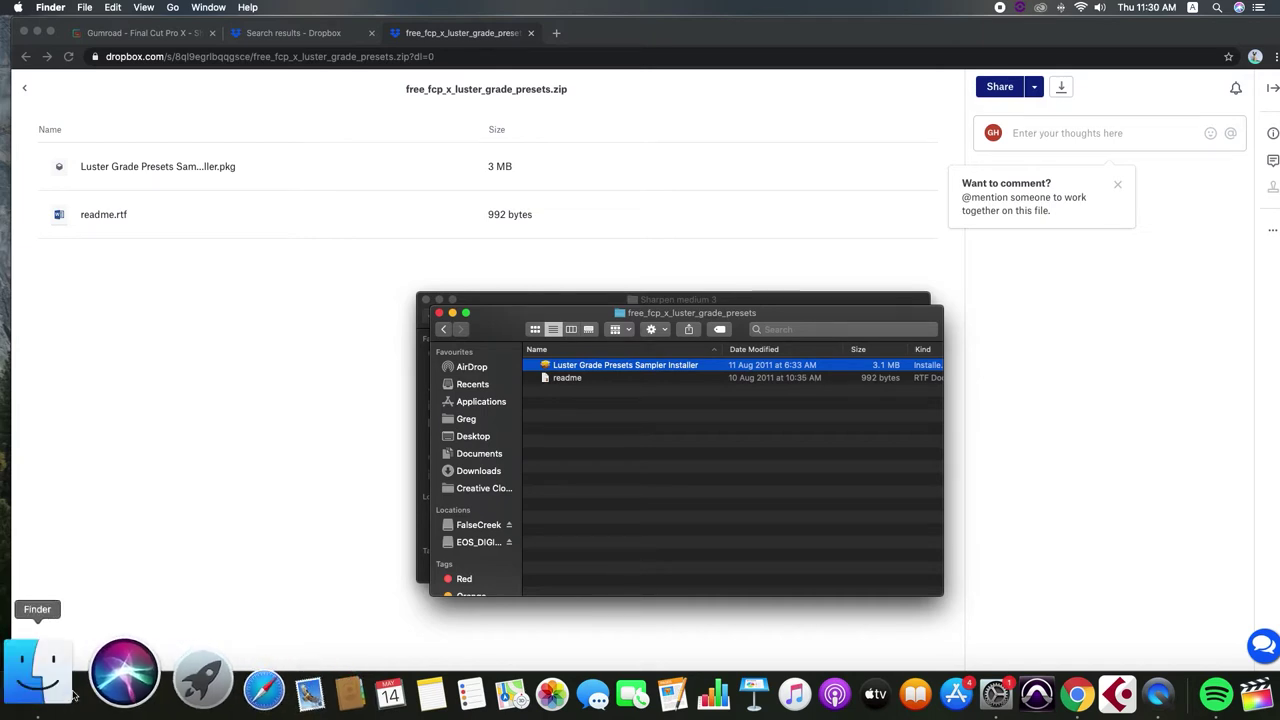
- Allow the blocked Luster installer via Security & Privacy's Open Anyway and confirm Open
click(18, 7)
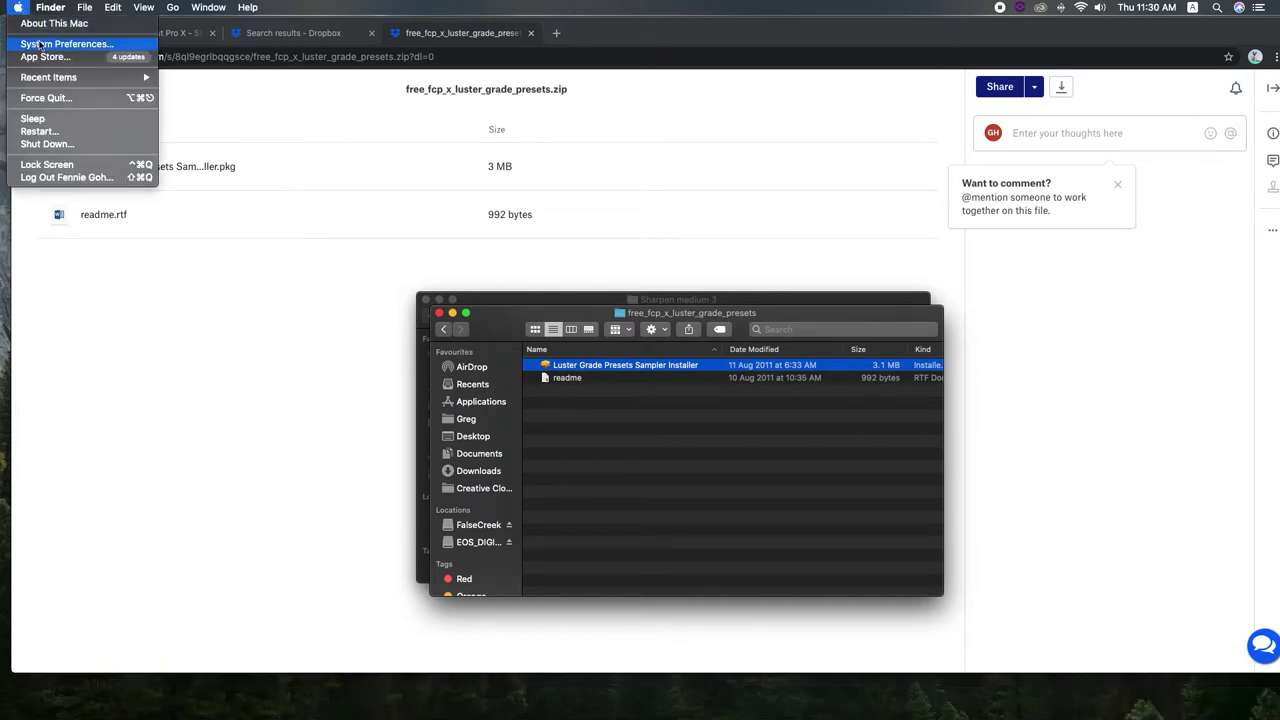
click(38, 44)
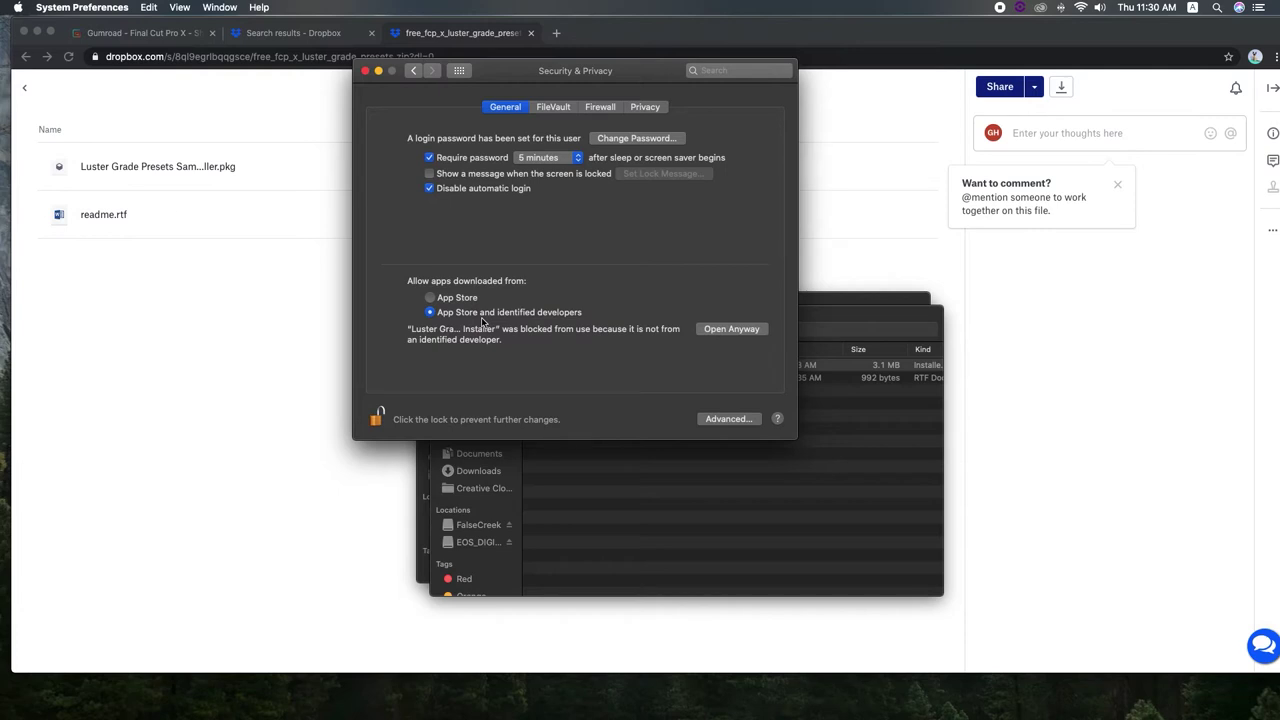
click(701, 333)
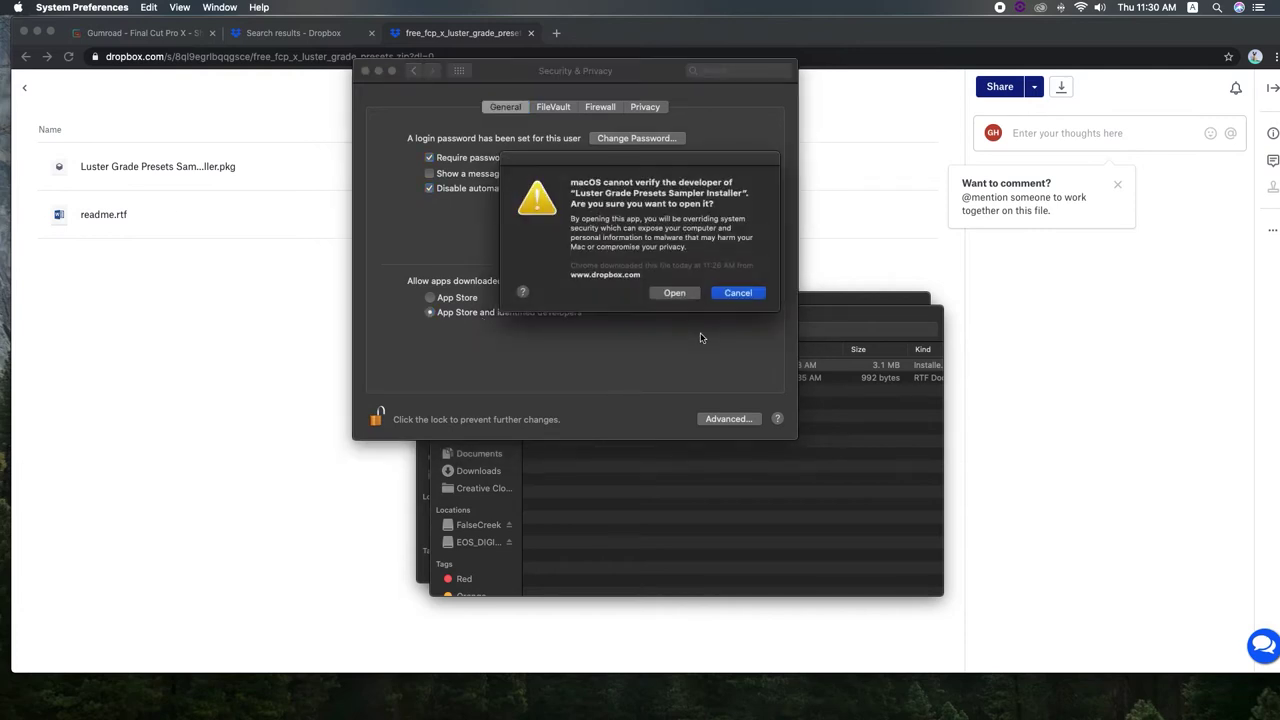
click(692, 297)
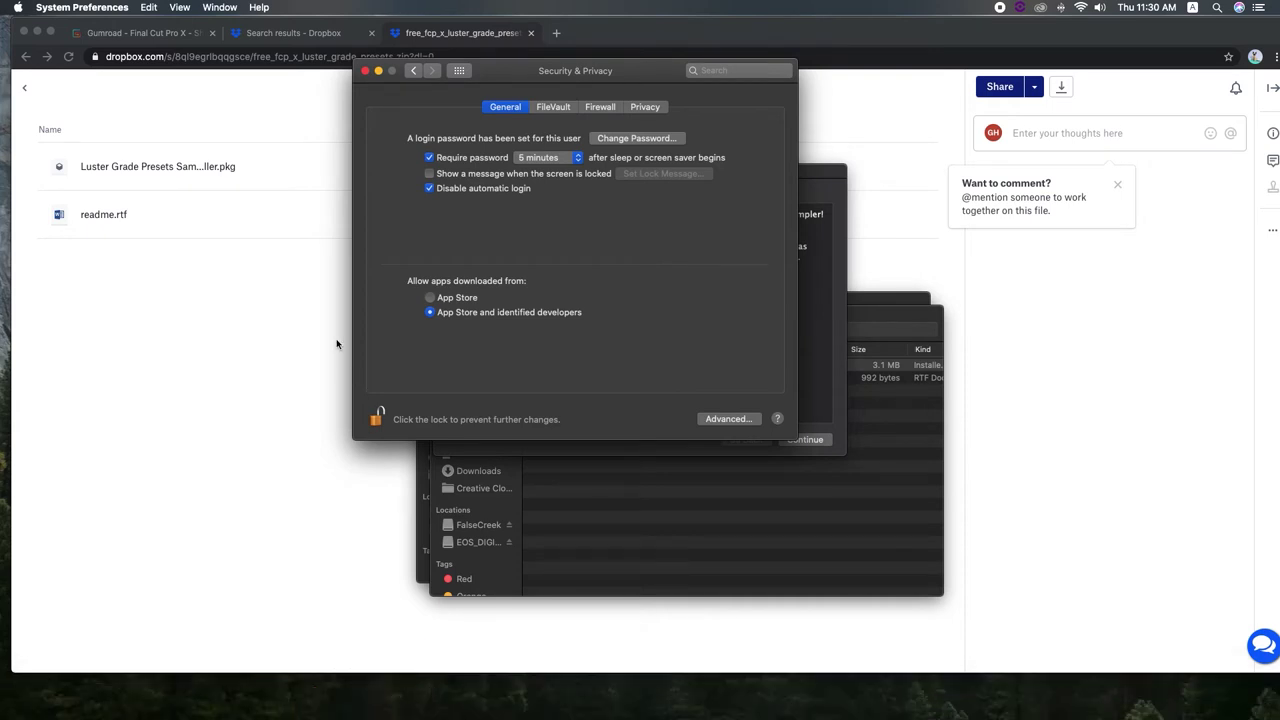
click(522, 384)
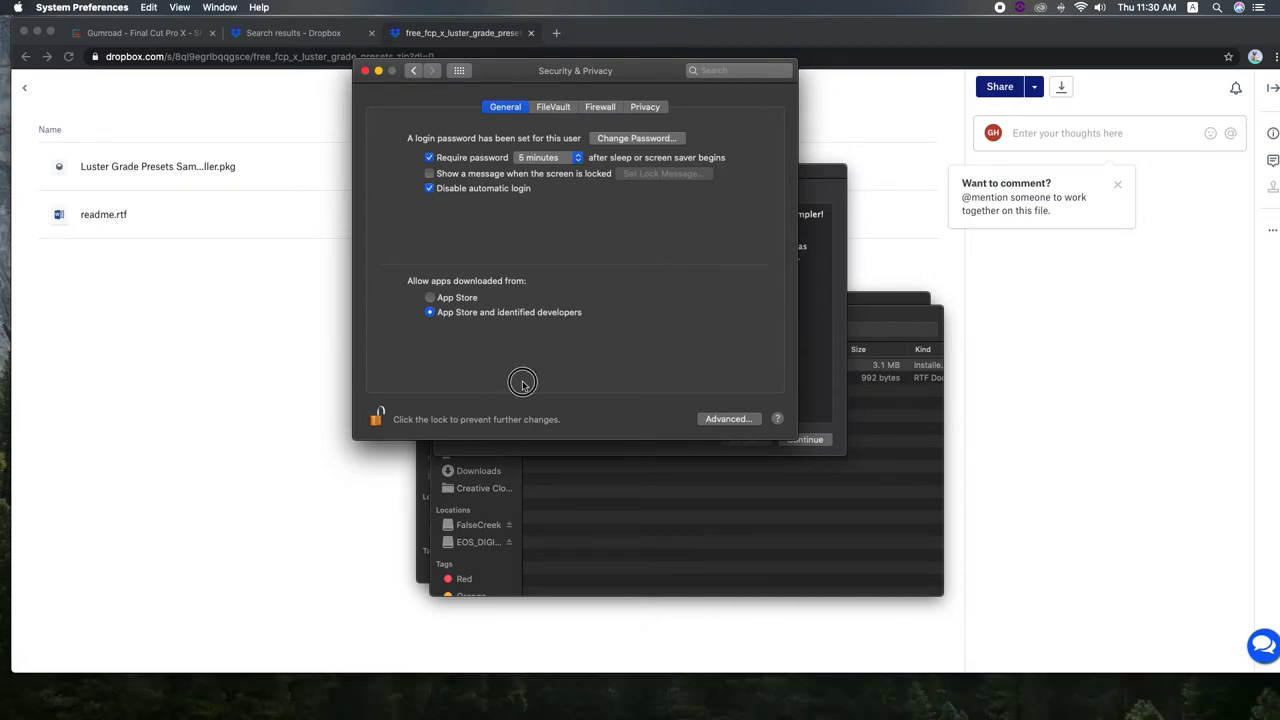
- Run the Luster Grade Presets Sampler standard installation to completion, authorising with the account password
click(366, 72)
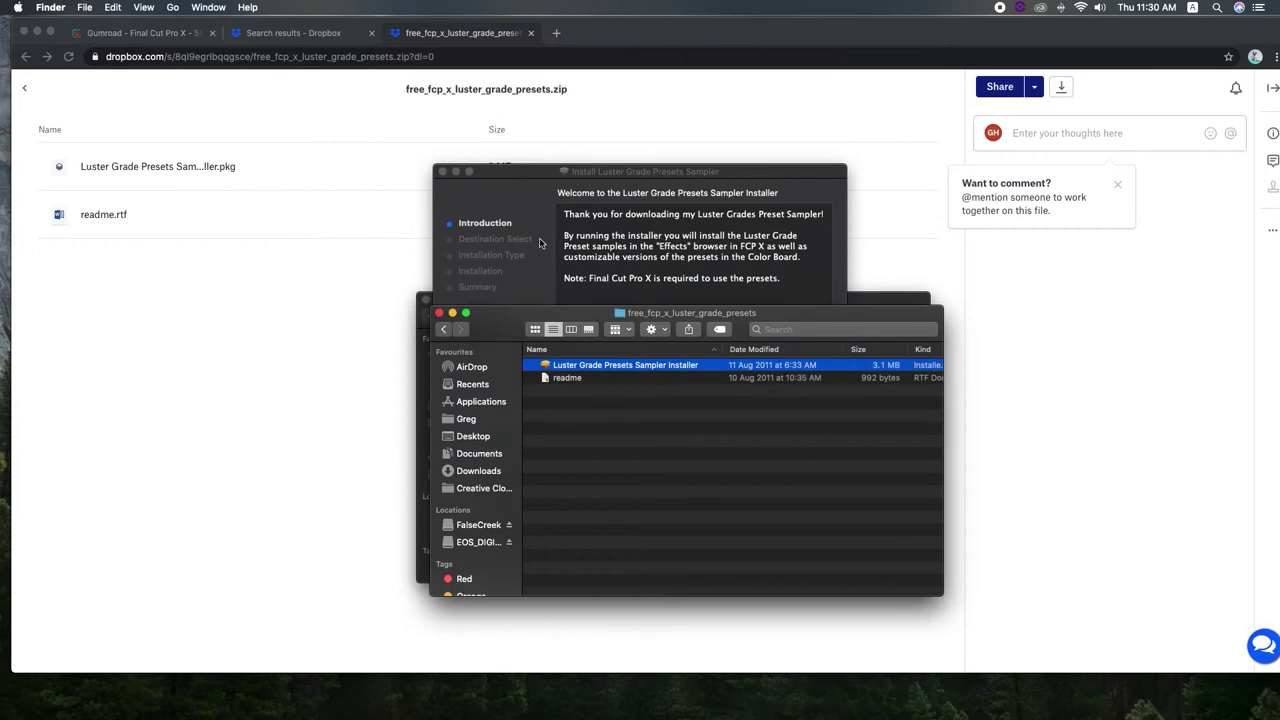
click(589, 176)
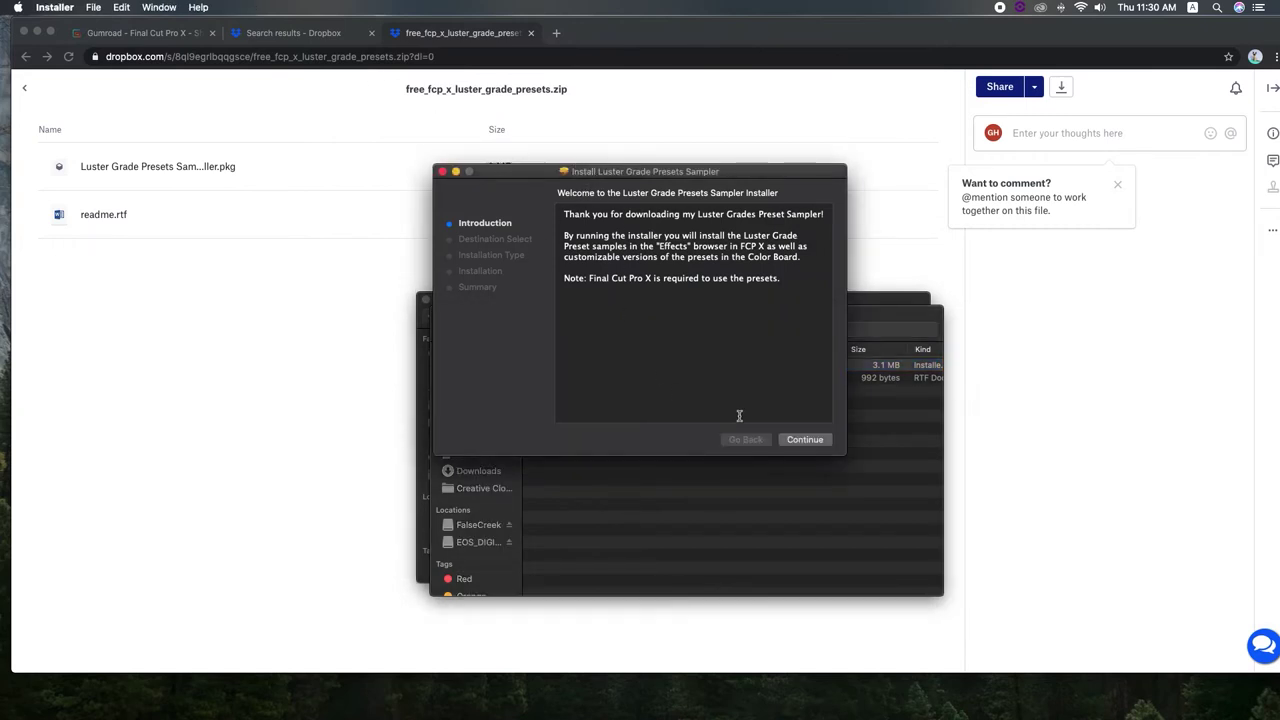
click(795, 446)
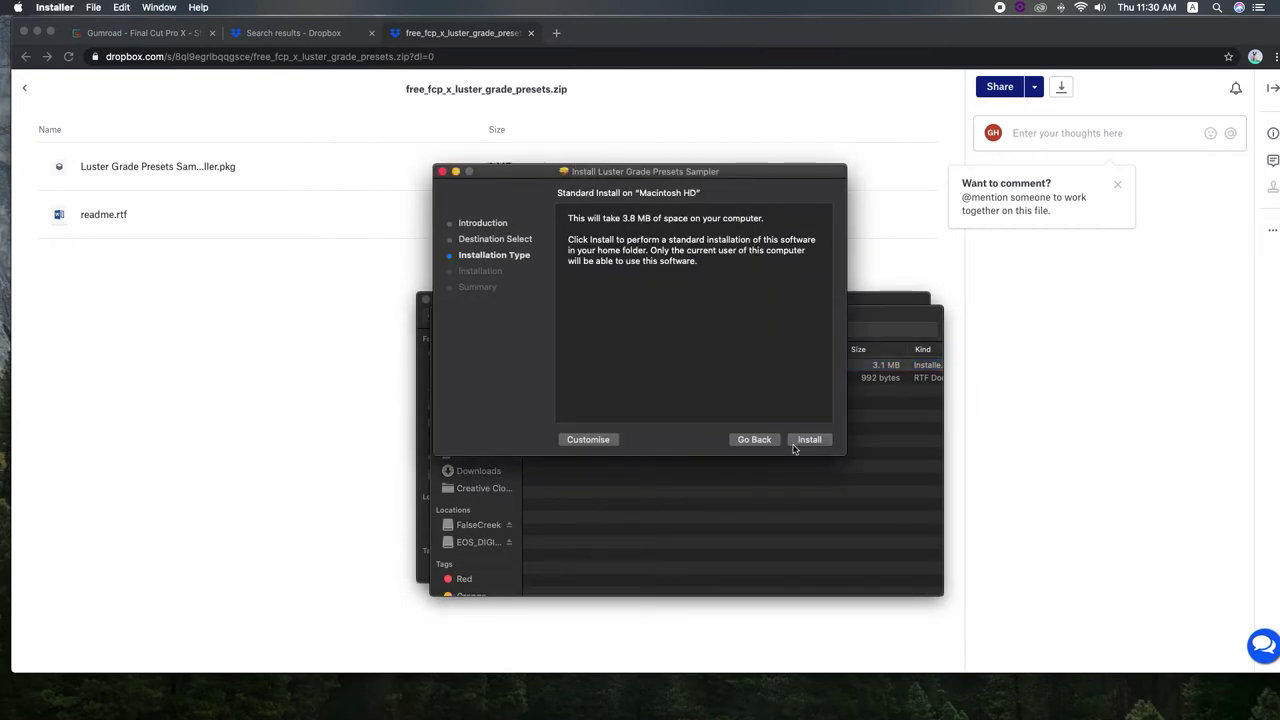
click(795, 445)
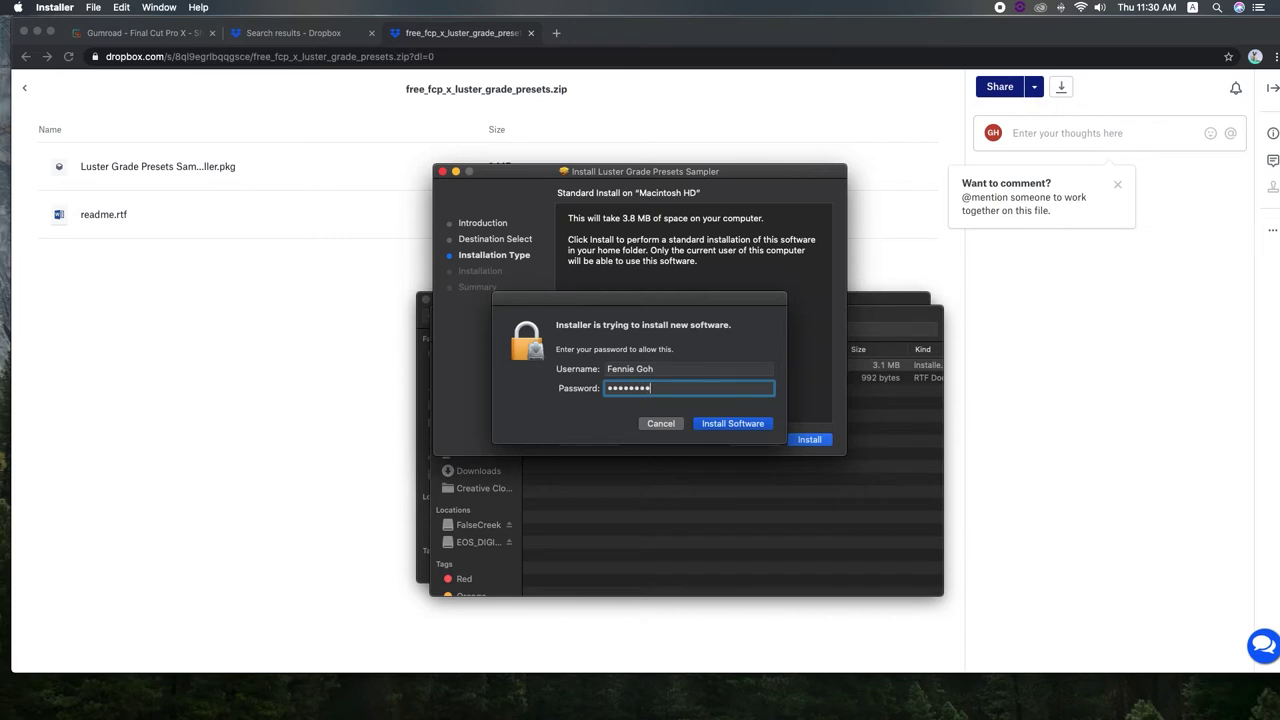
click(727, 424)
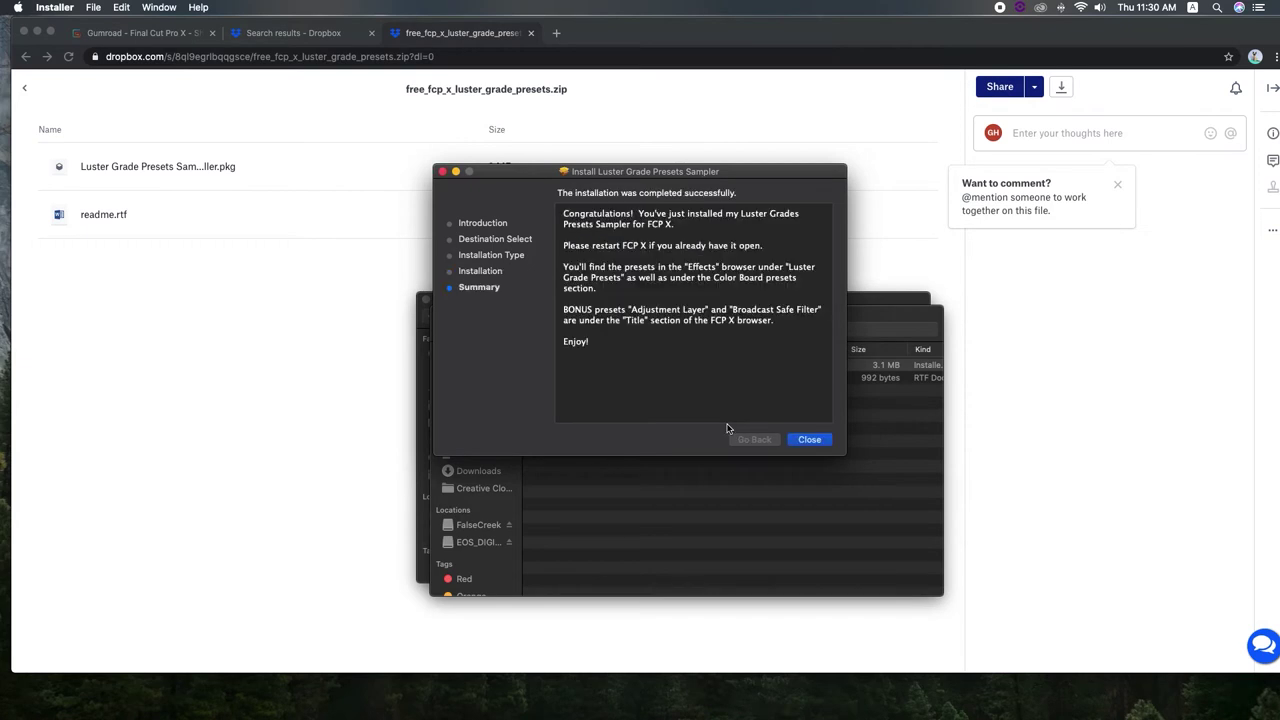
click(794, 441)
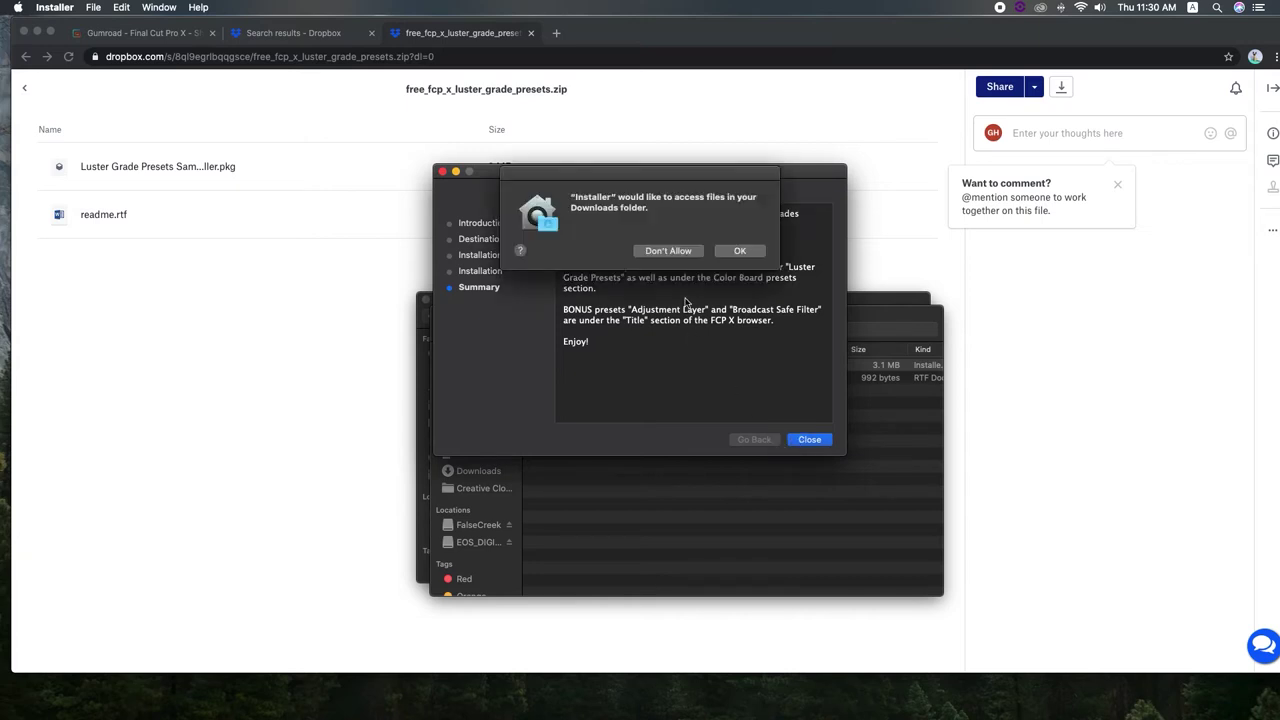
- Allow Downloads folder access and move the used installer package to the Bin
click(728, 254)
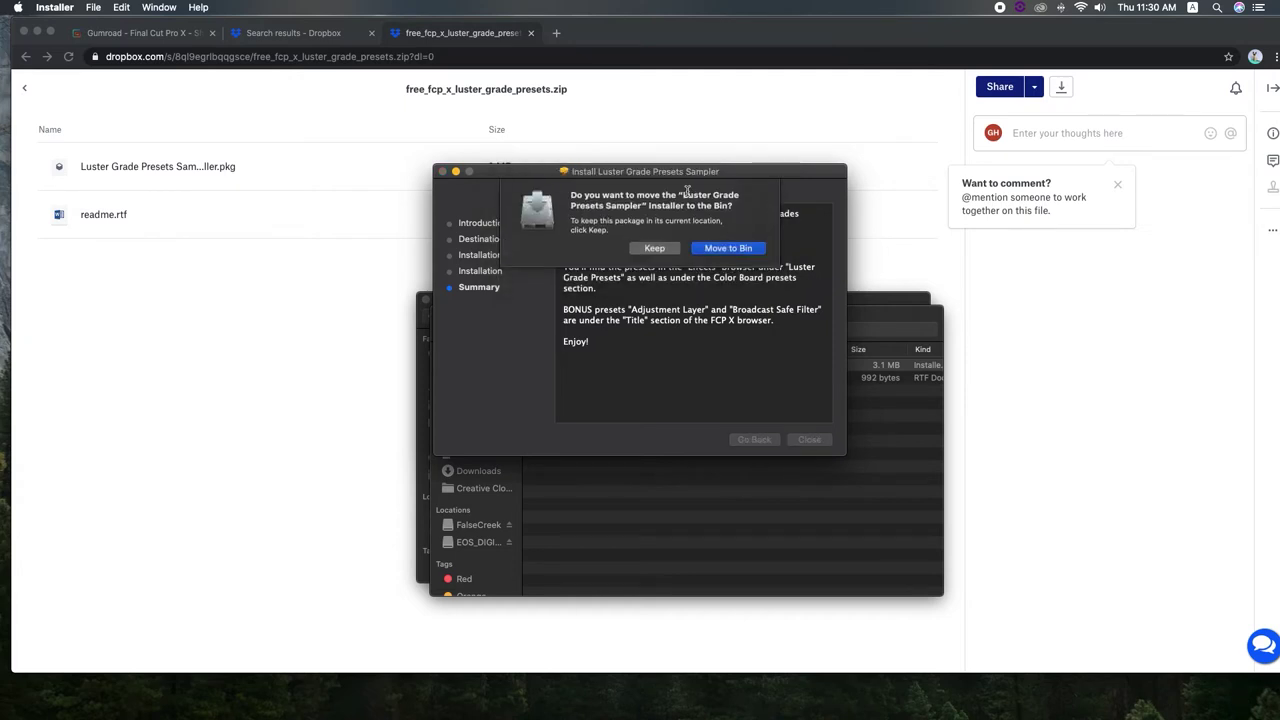
drag(674, 195, 570, 195)
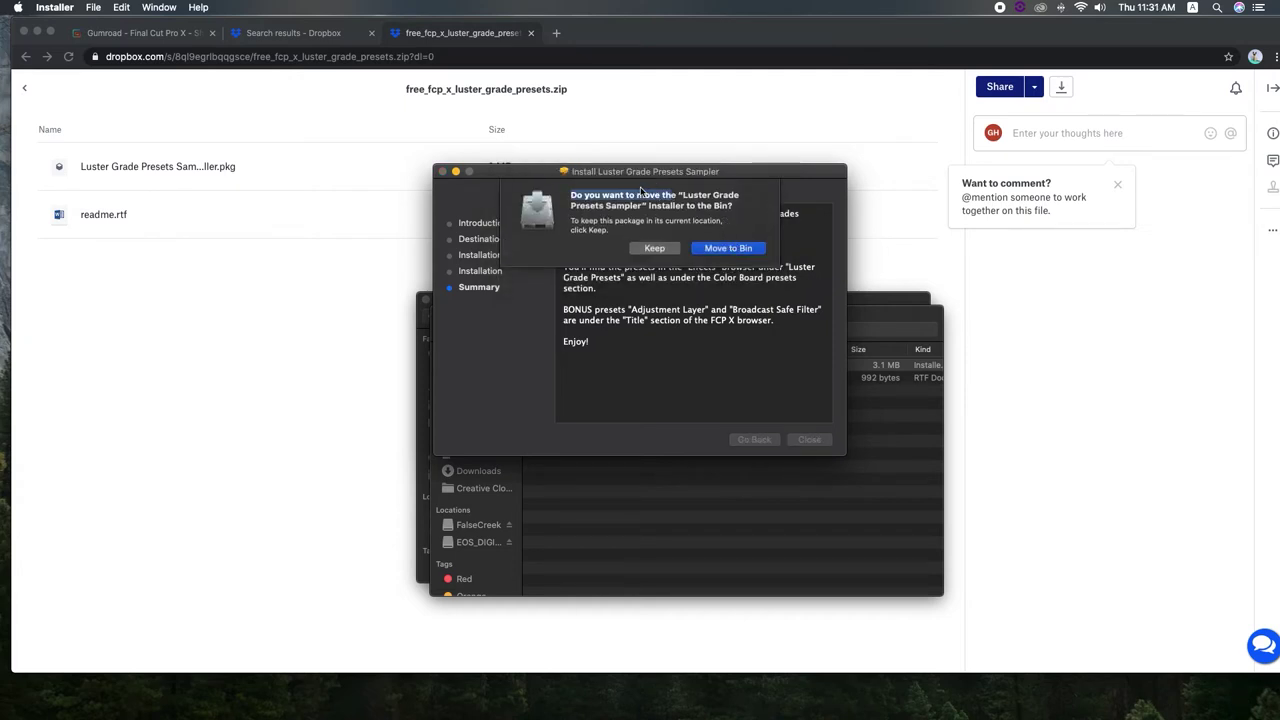
click(715, 251)
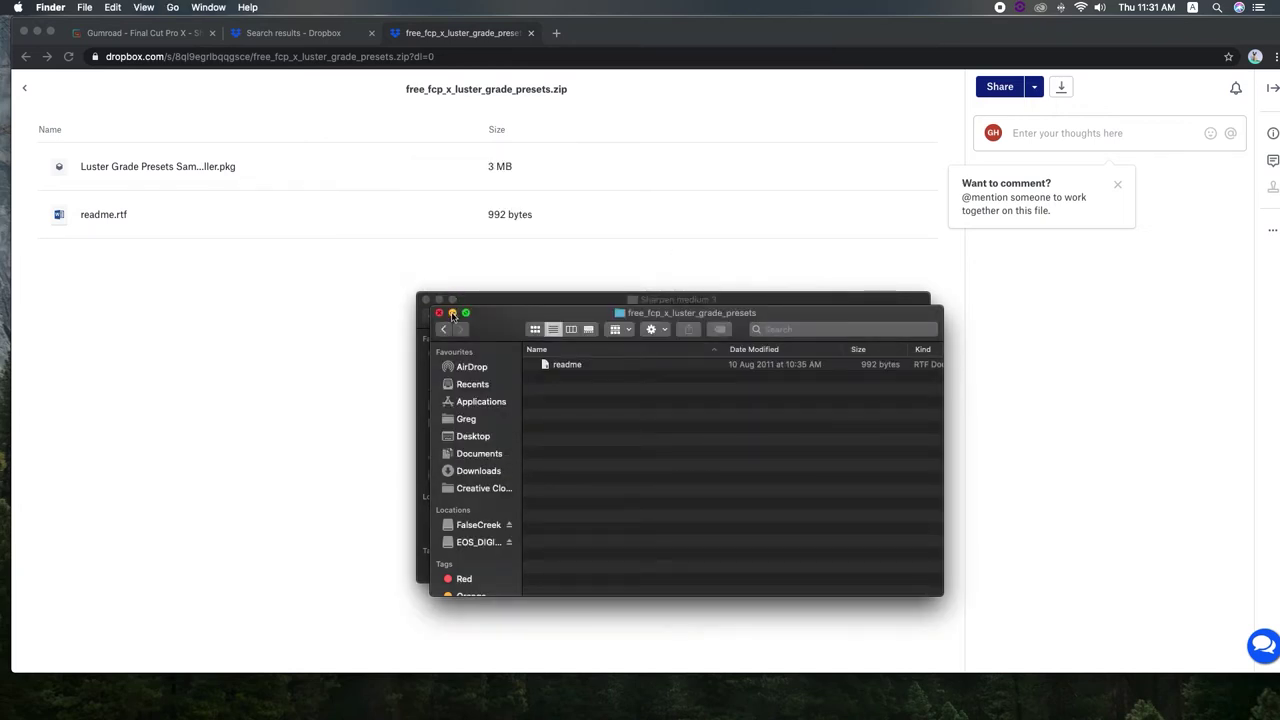
- Close the presets download window and select the Sharpen adjustablev3 folder
click(440, 313)
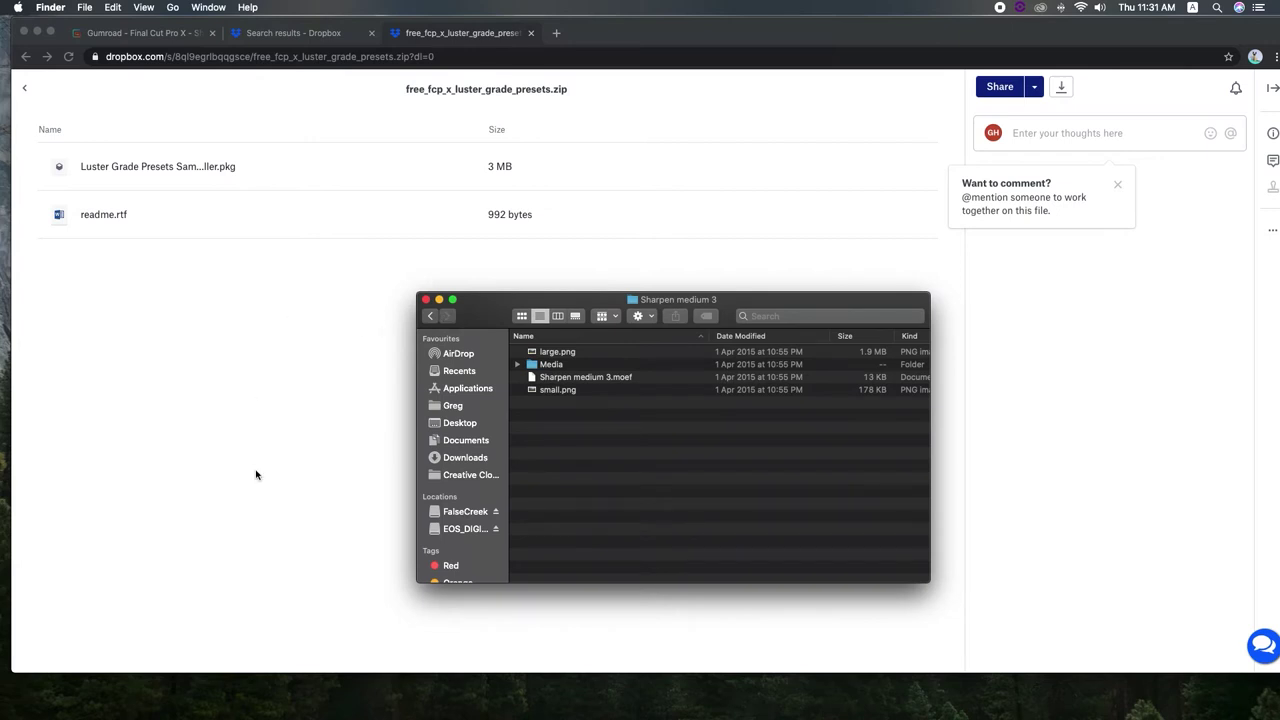
click(430, 316)
click(542, 354)
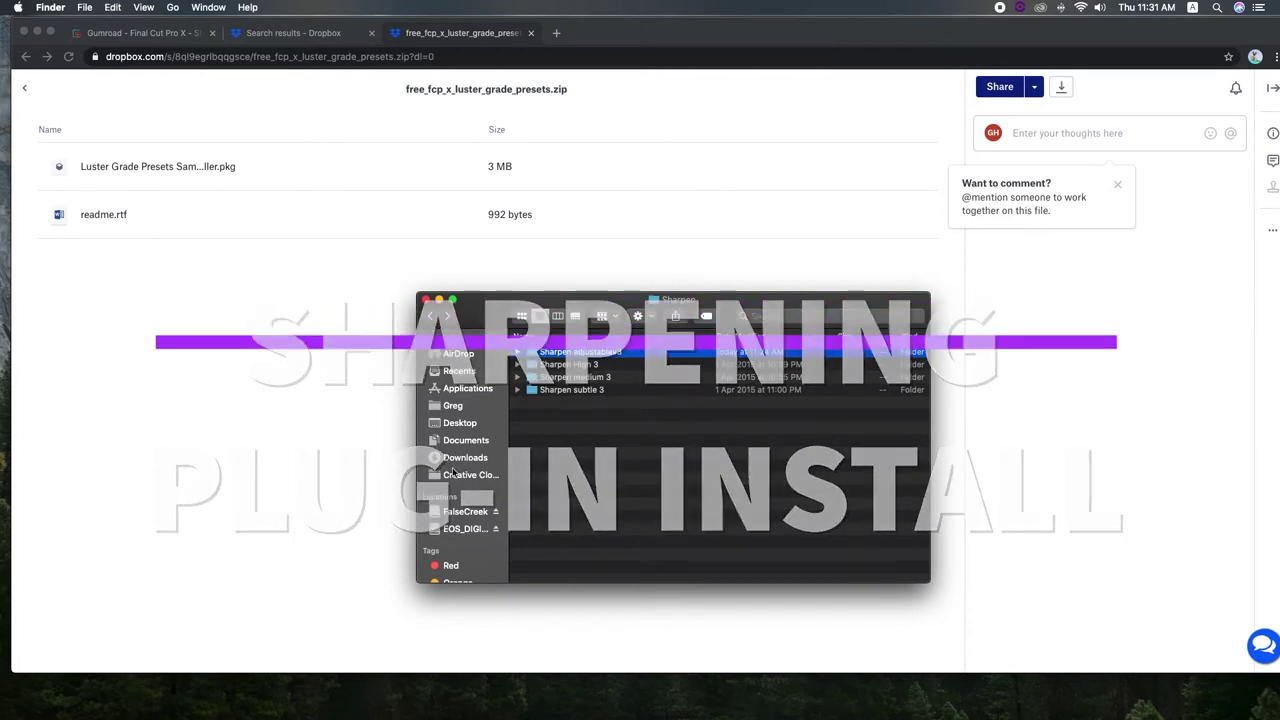
- Expand Movies in the home folder list to reveal Motion Templates and the Final Cut libraries
scroll(452, 474, down, 3)
scroll(452, 474, down, 2)
mouse_move(494, 306)
mouse_down()
mouse_move(165, 237)
mouse_move(212, 251)
mouse_up()
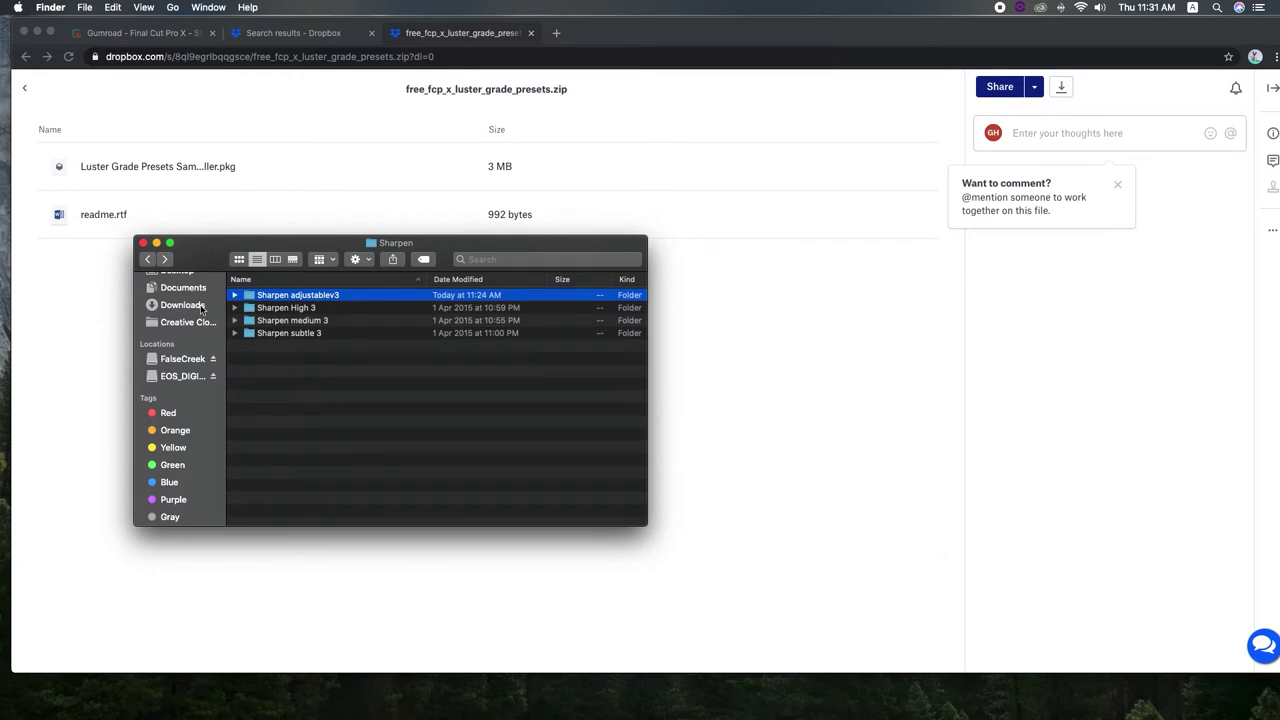
scroll(200, 310, up, 3)
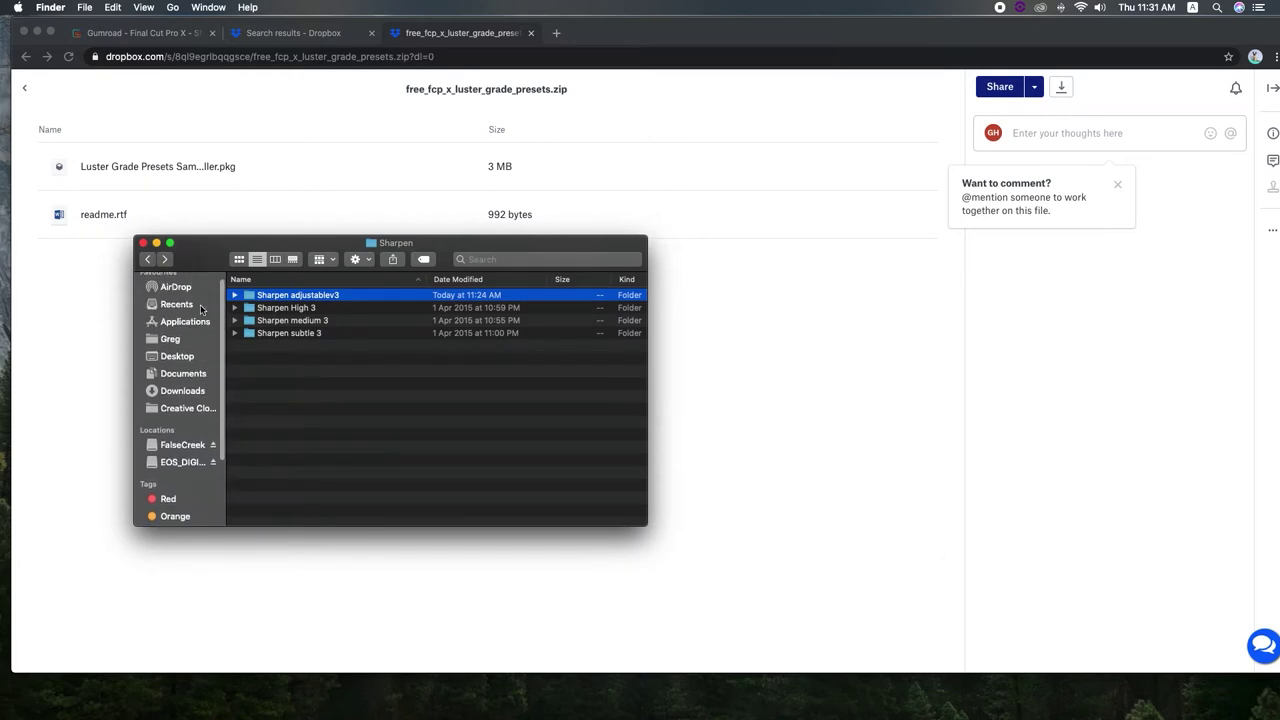
click(18, 7)
key(Escape)
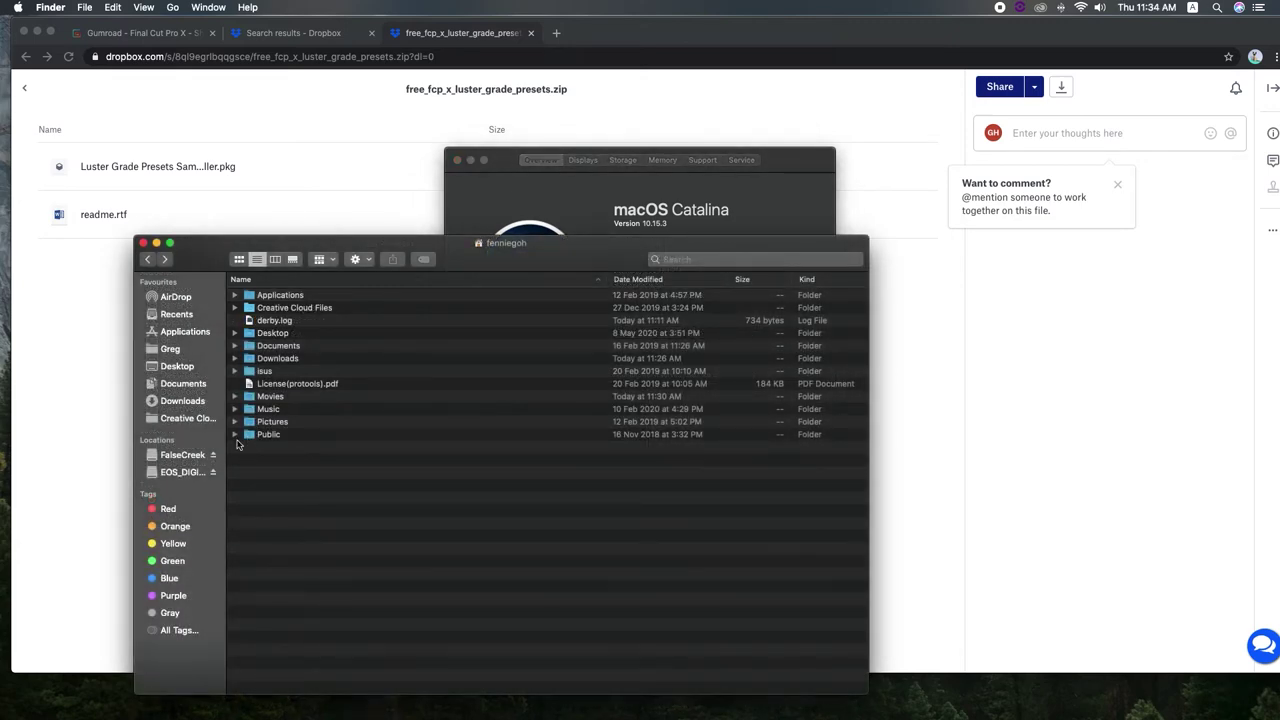
click(236, 400)
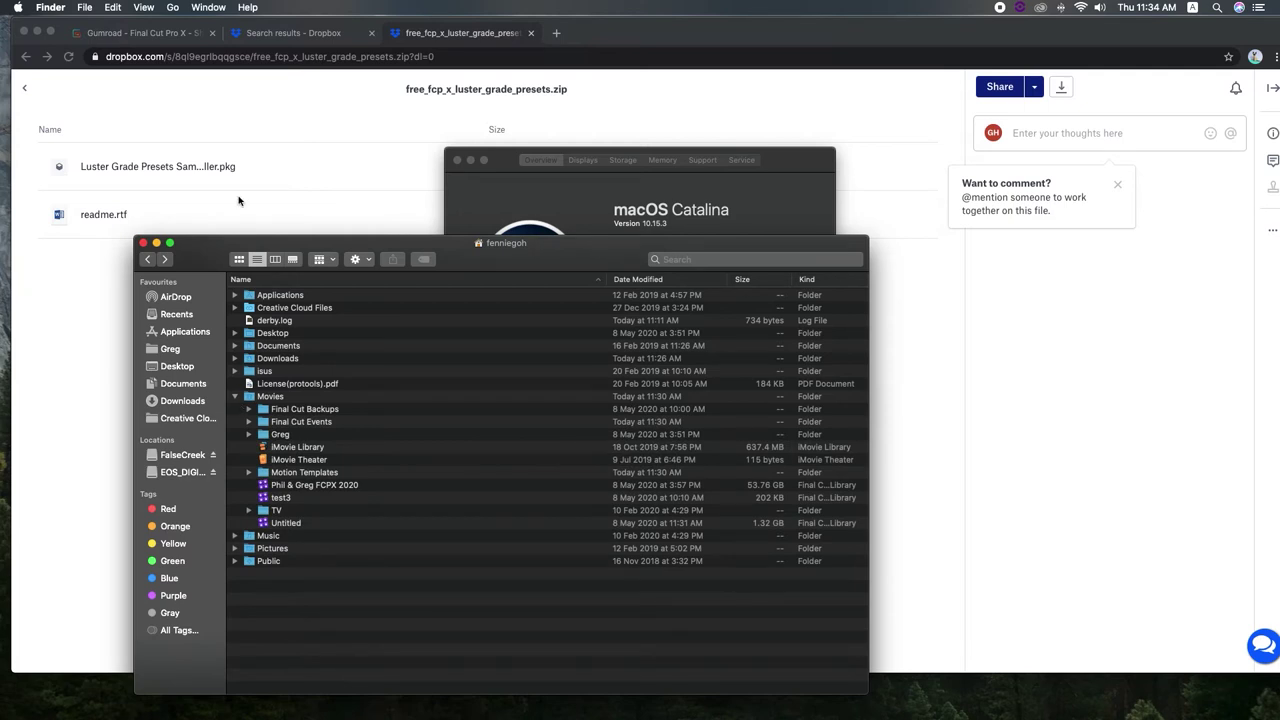
click(173, 8)
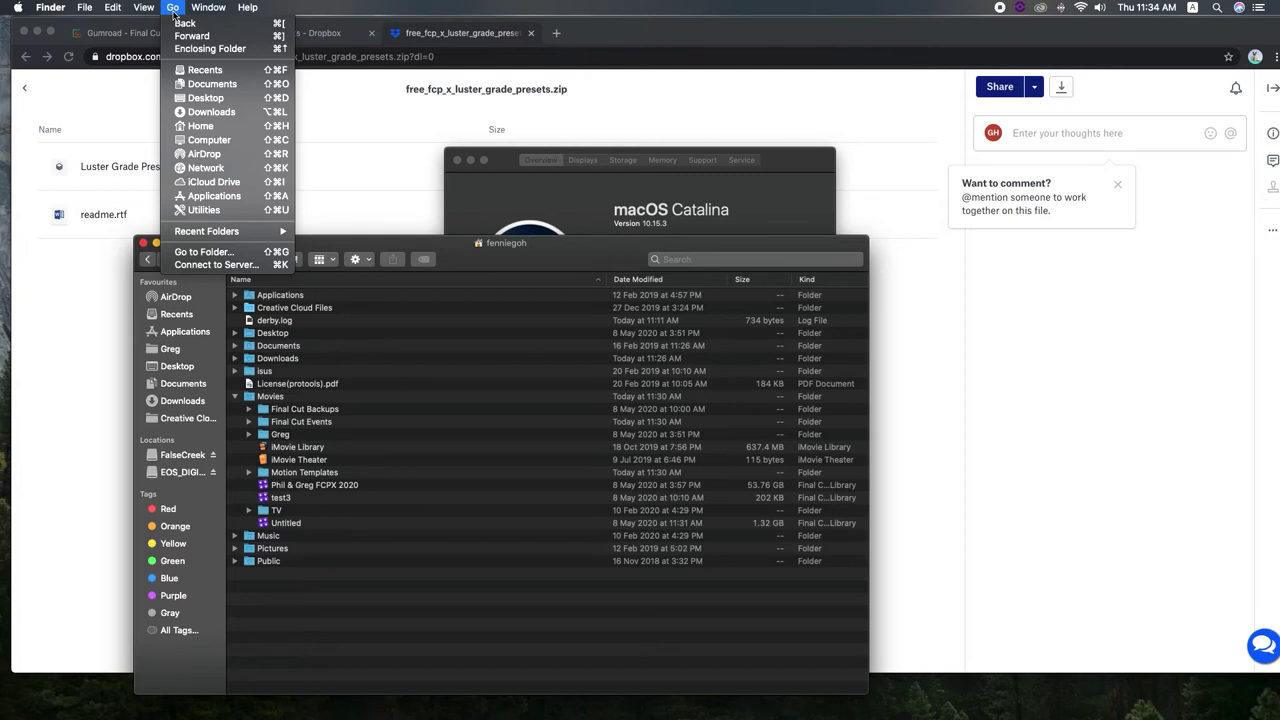
key(alt)
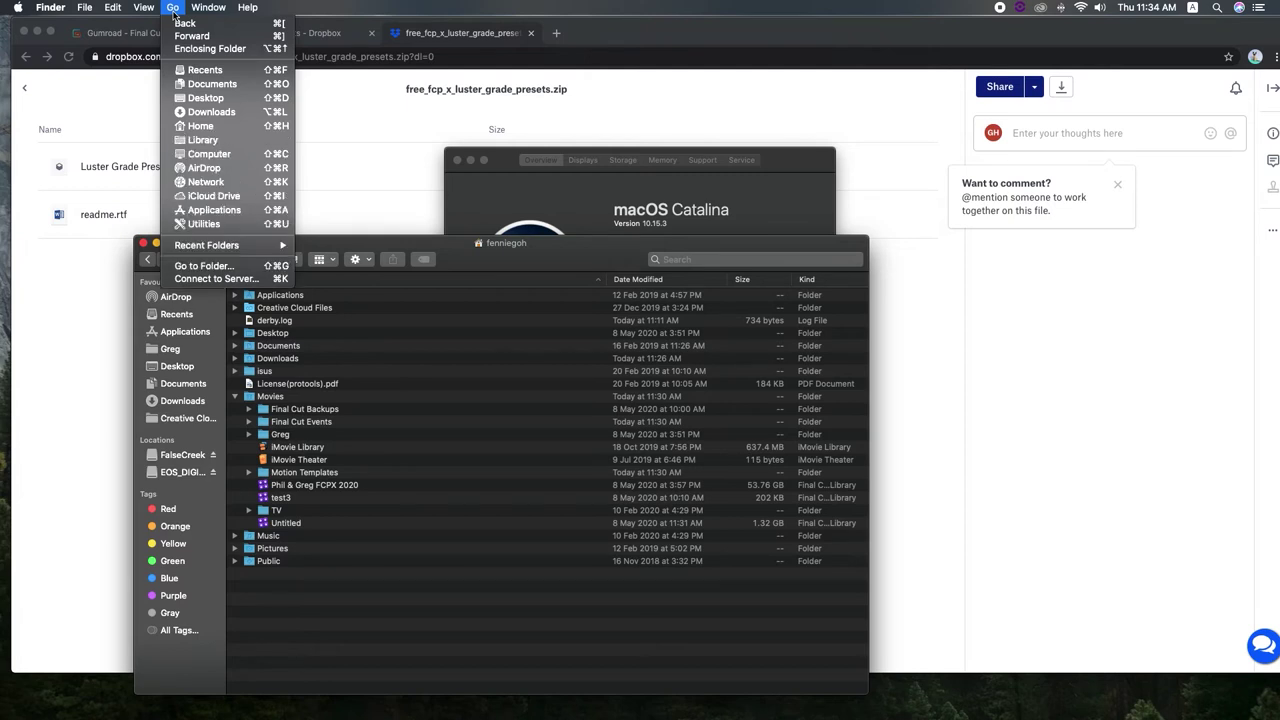
key(alt)
key(alt)
key(alt)
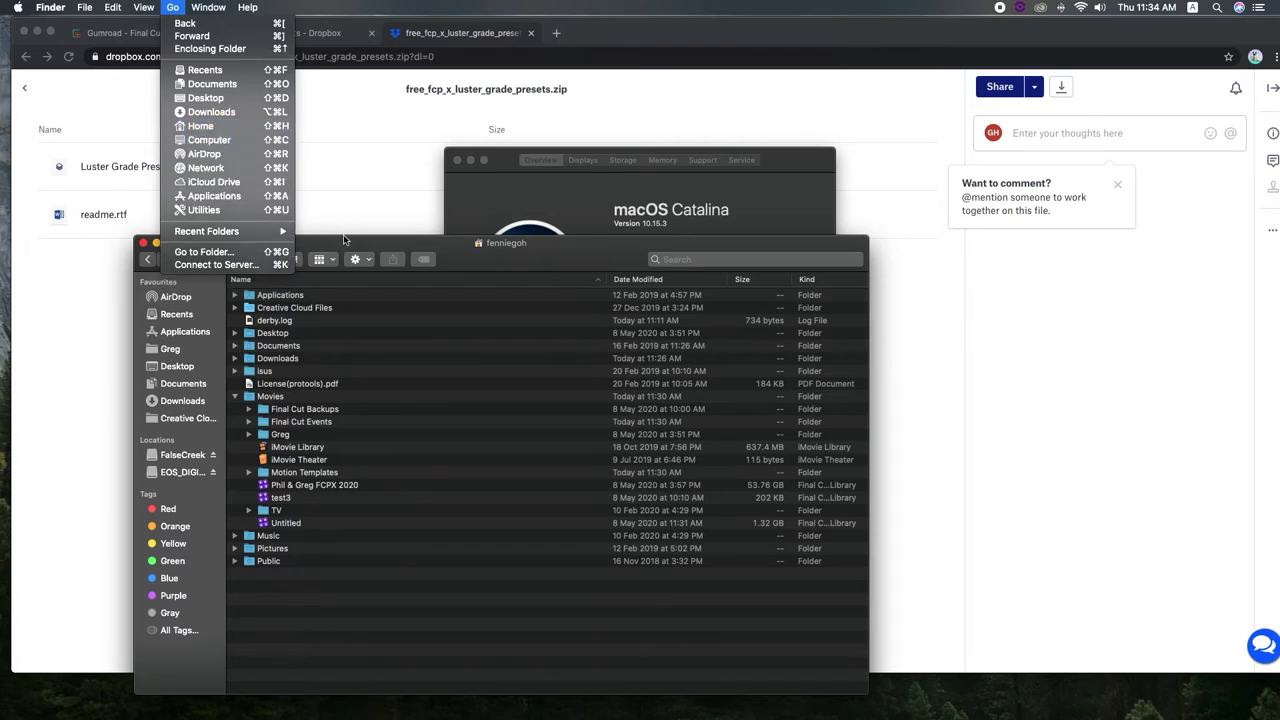
click(349, 243)
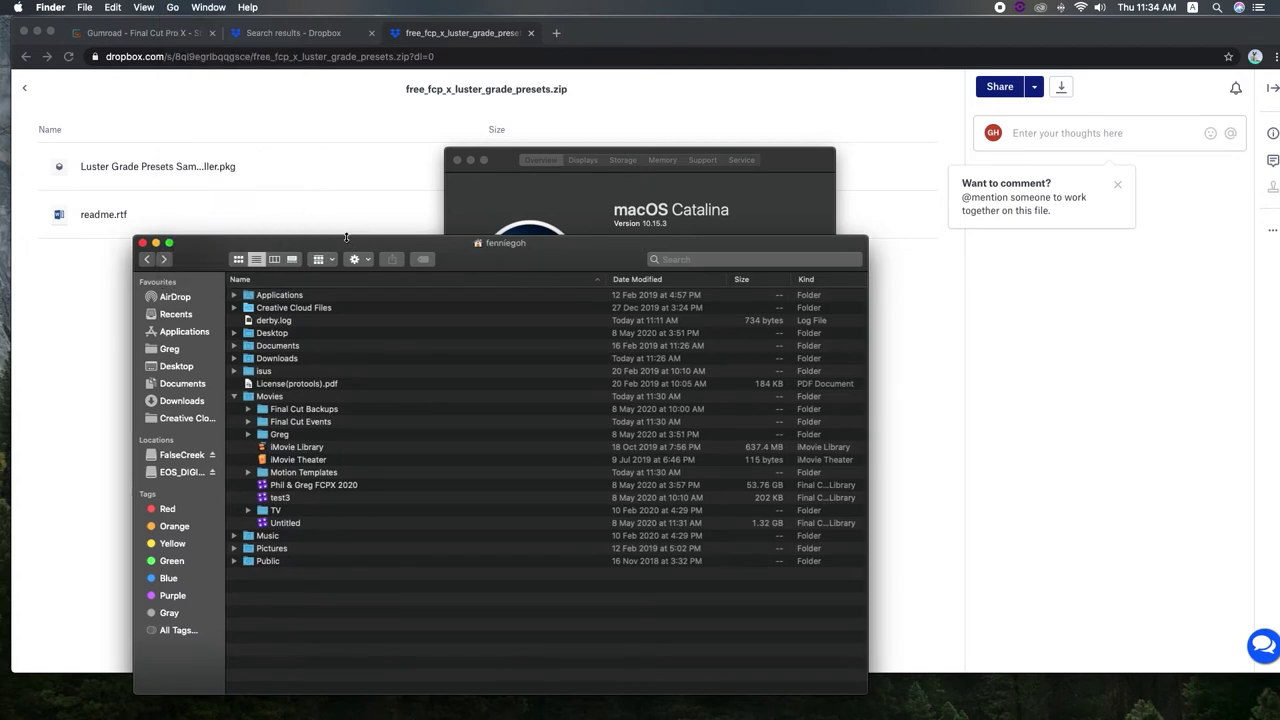
- Paste the Sharpen adjustablev3 folder into Movies > Motion Templates > Effects
double_click(262, 398)
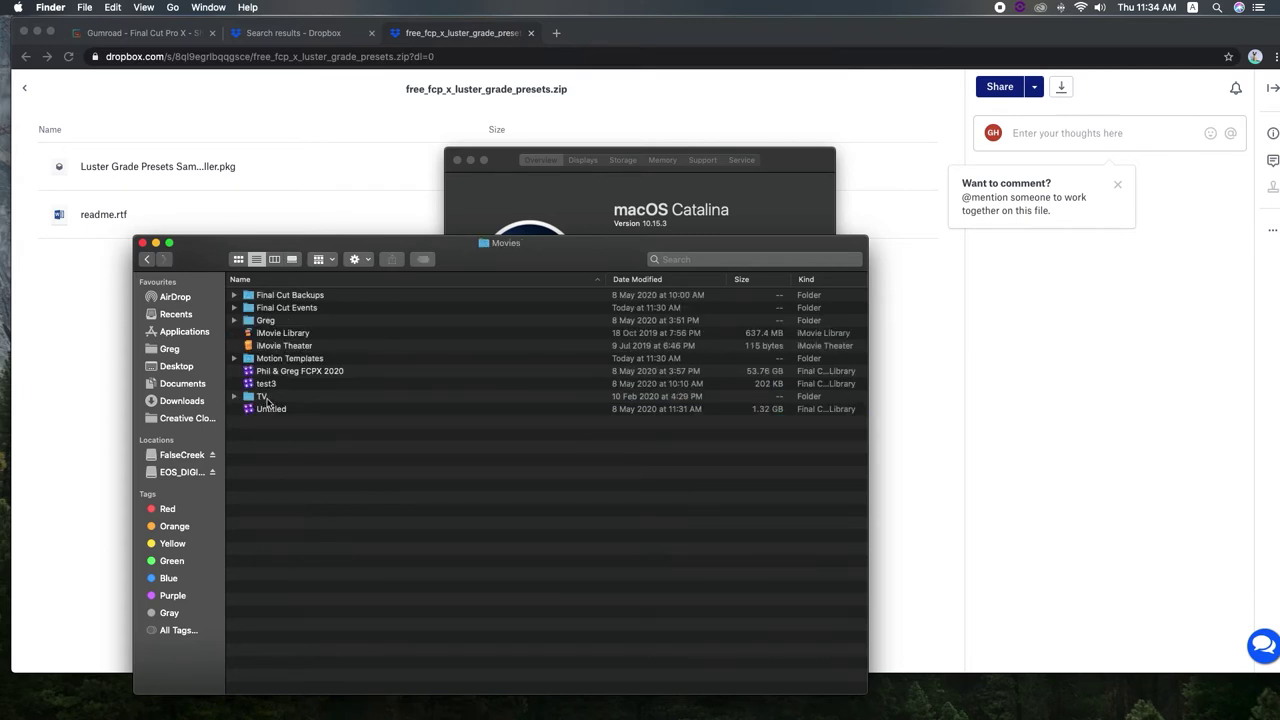
double_click(272, 358)
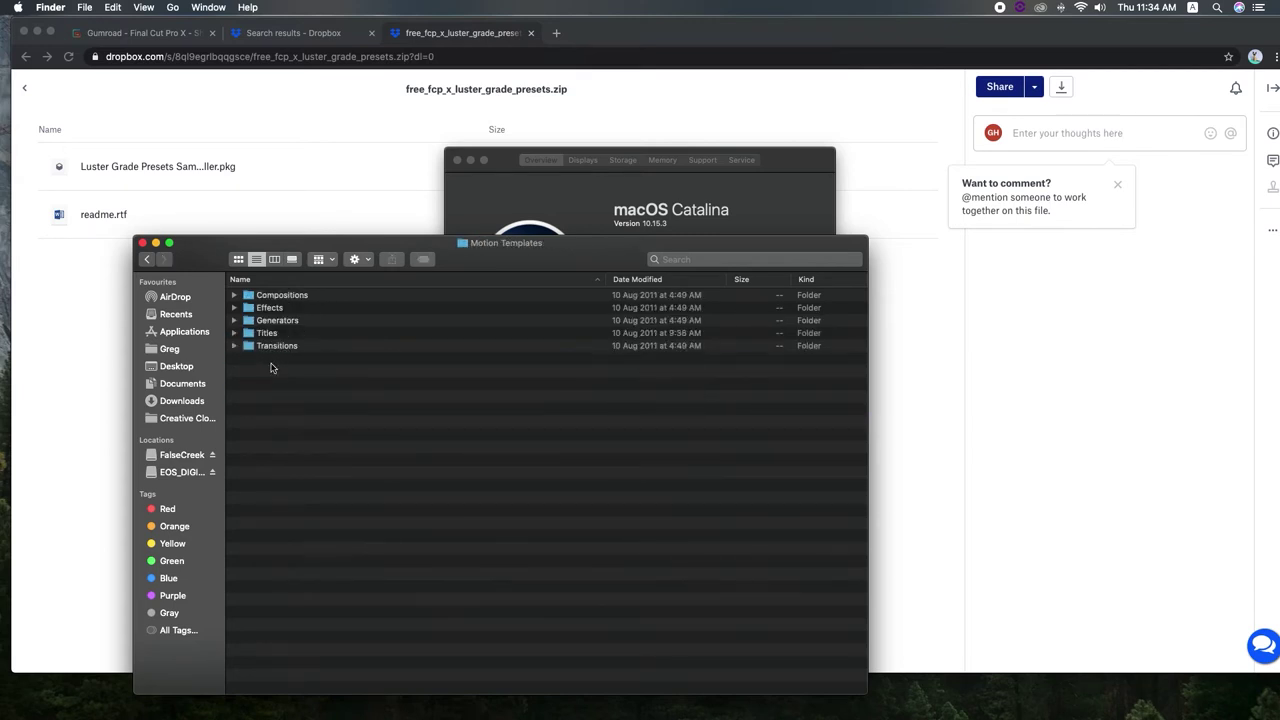
double_click(270, 319)
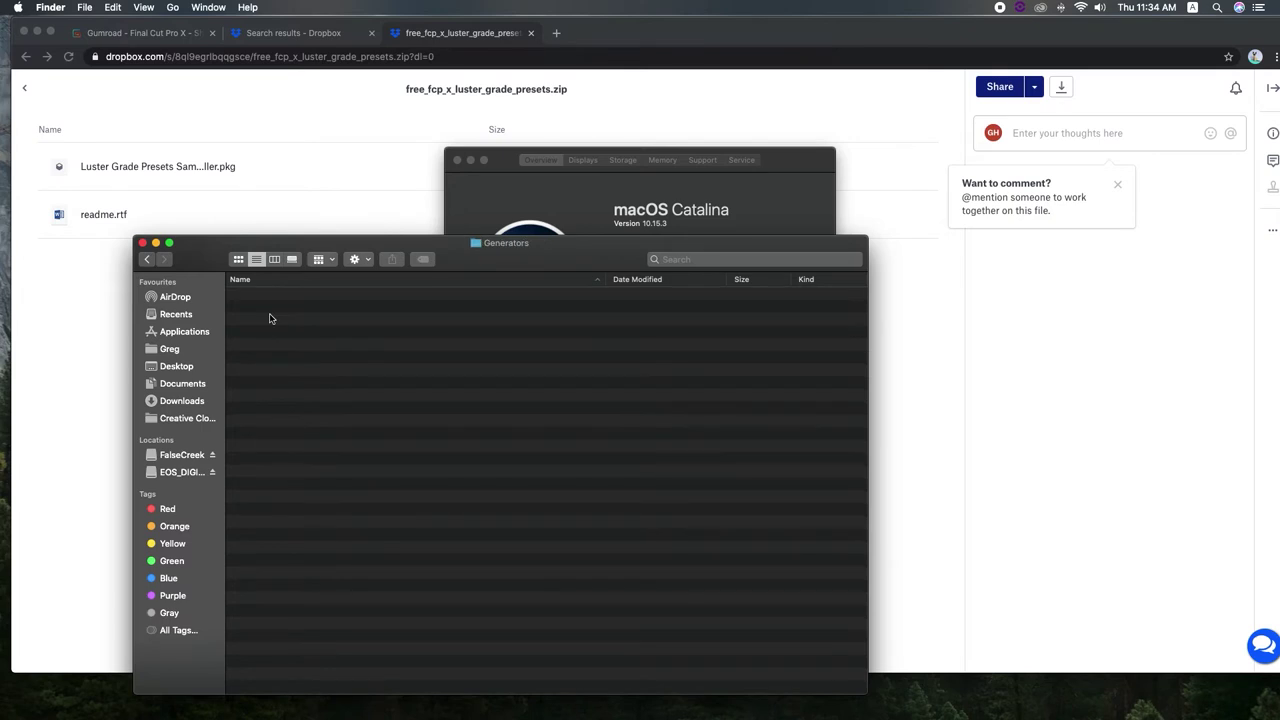
click(146, 259)
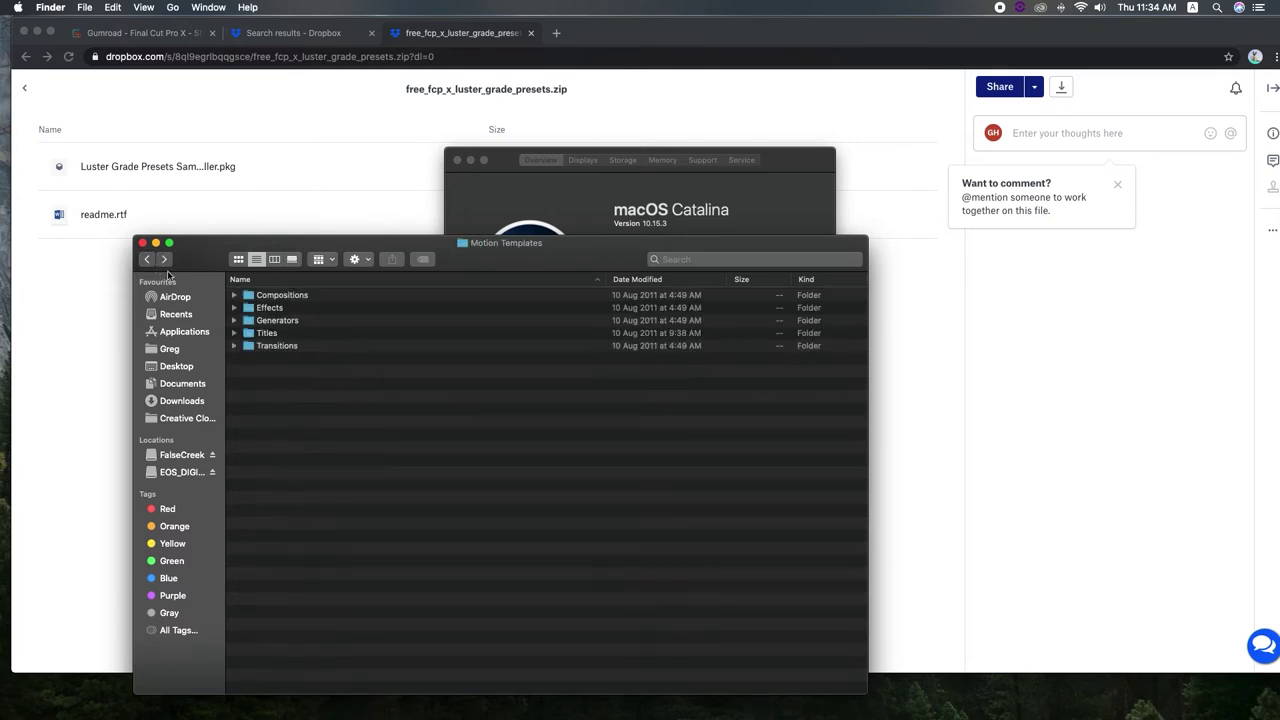
double_click(268, 308)
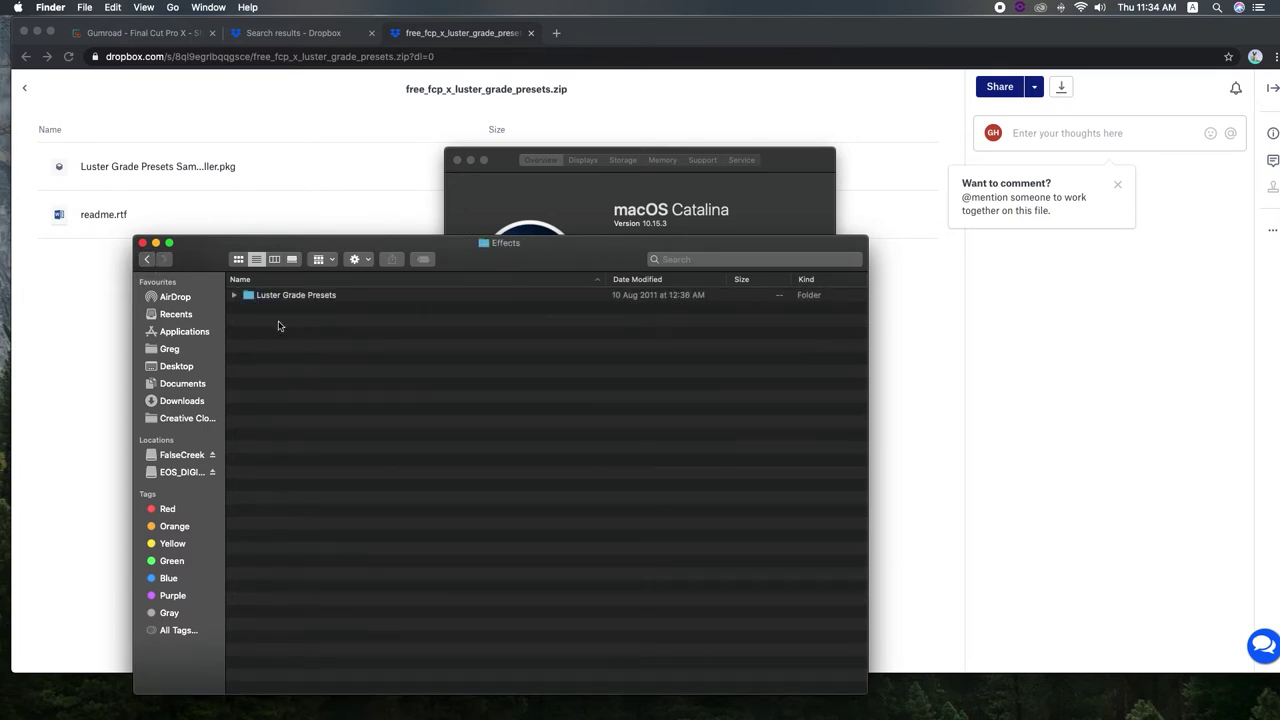
key(super+v)
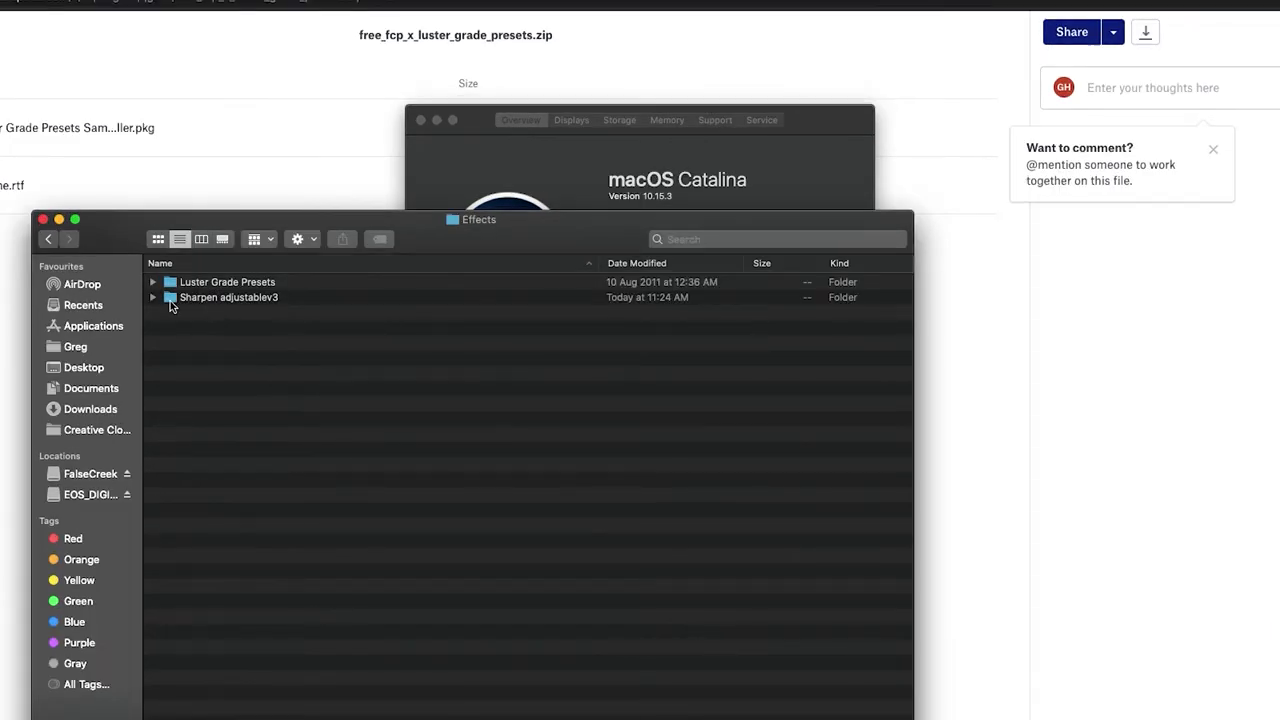
- Expand and collapse the pasted Sharpen adjustablev3 folder to check its files
click(153, 298)
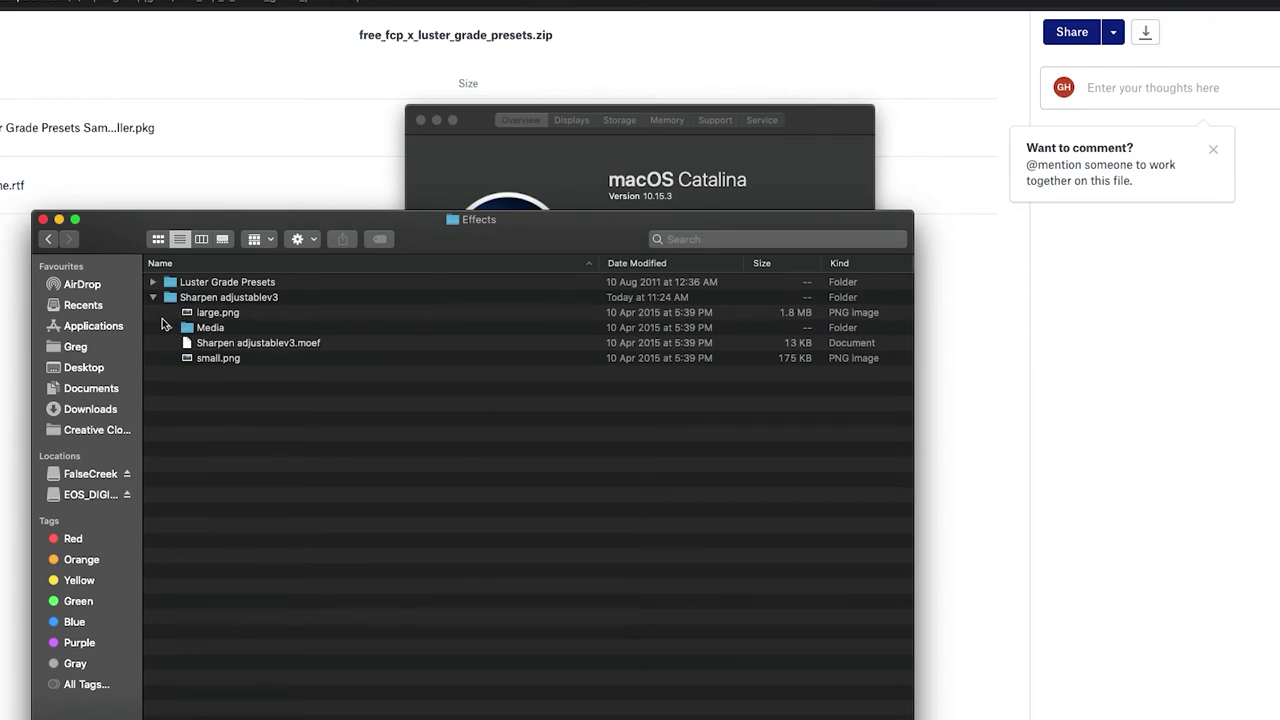
click(153, 299)
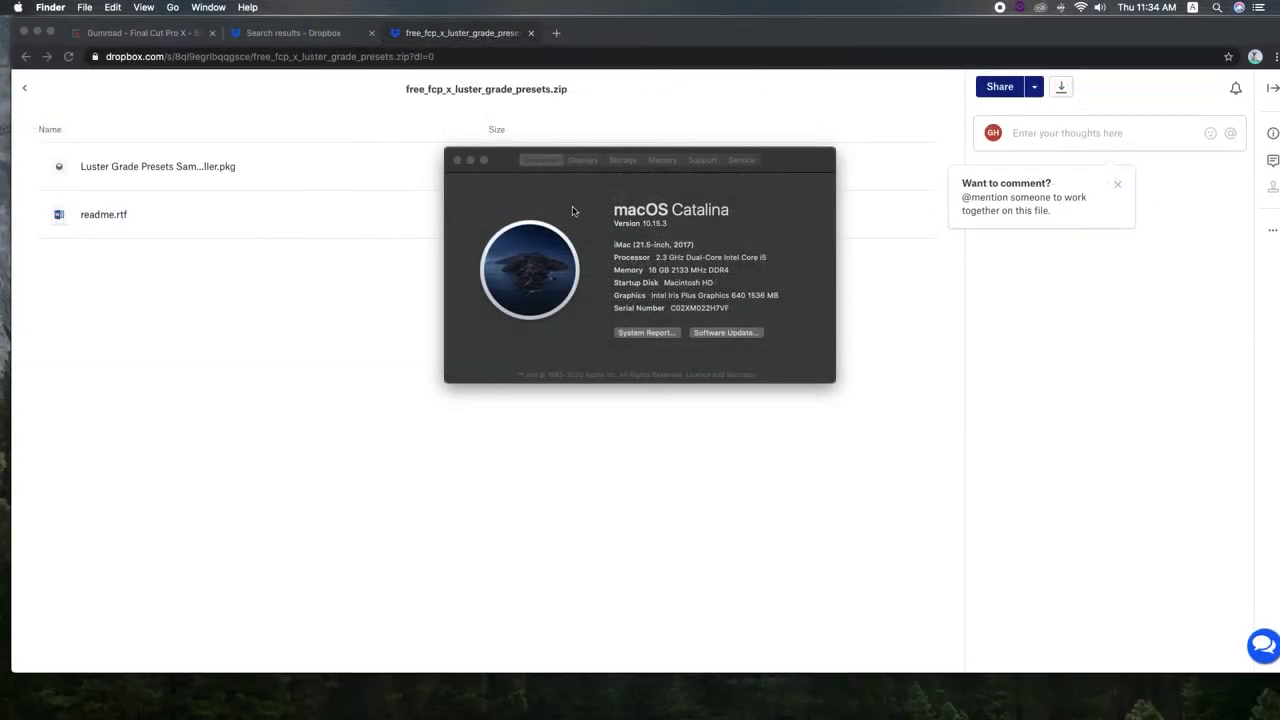
click(572, 210)
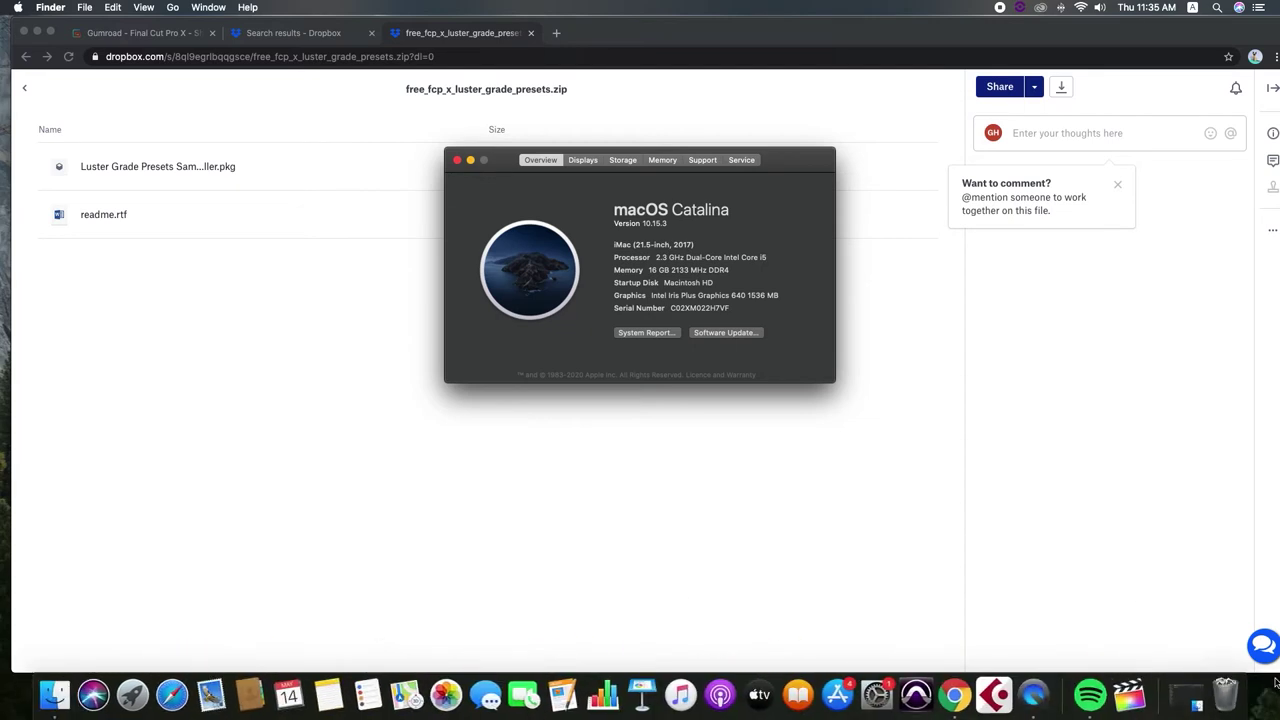
- Relaunch Final Cut Pro from the Dock, loading the Phil & Greg FCPX 2020 library
click(1134, 703)
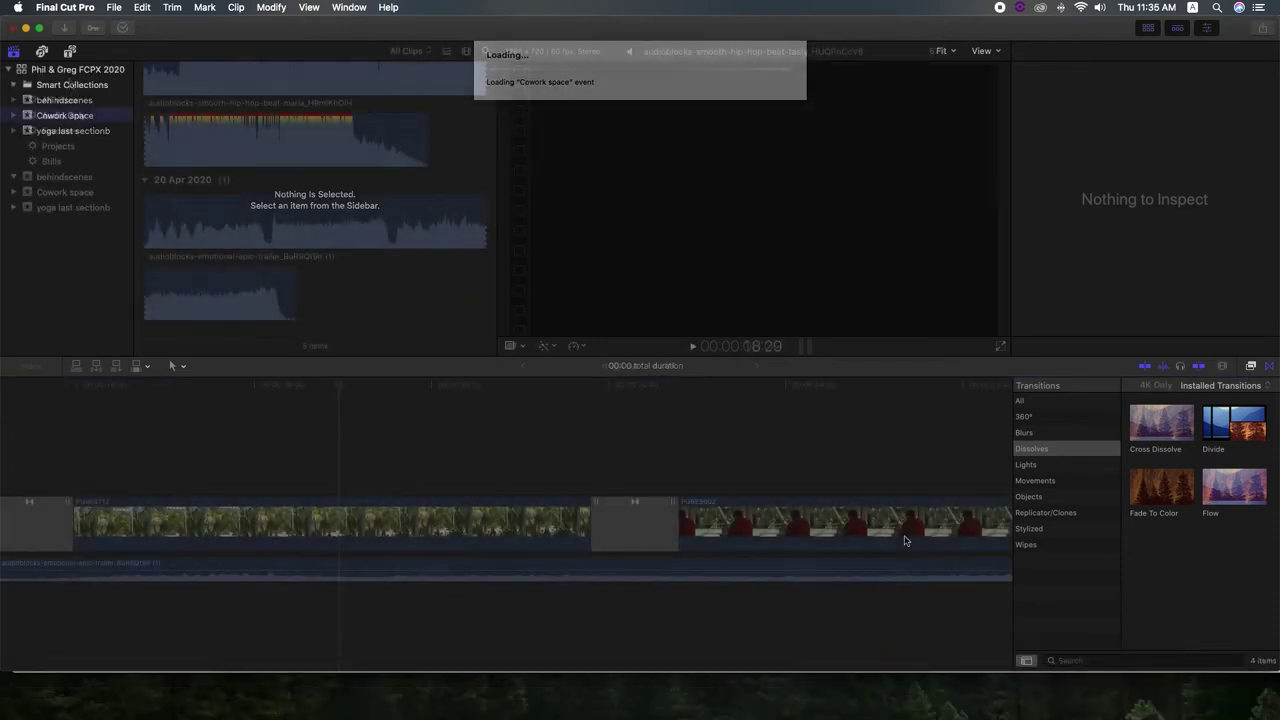
- Create a new library event named 'sharpen' with 1080p HD video format
right_click(67, 77)
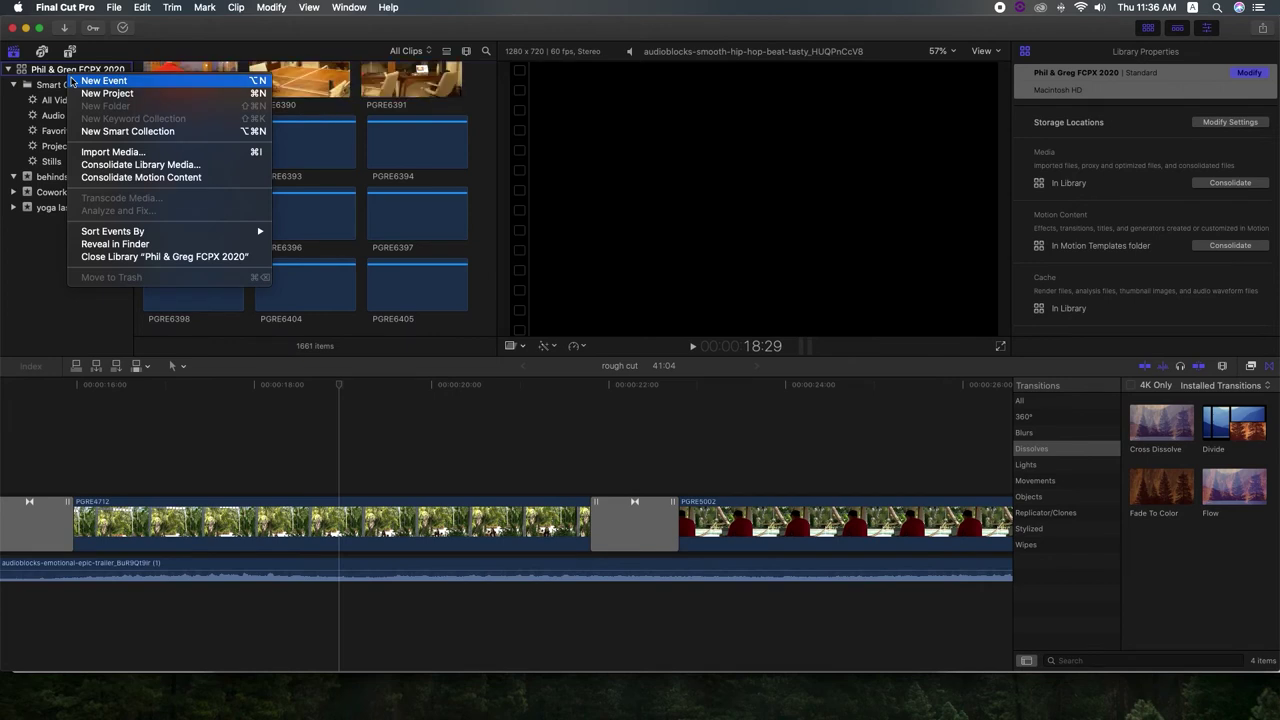
click(78, 83)
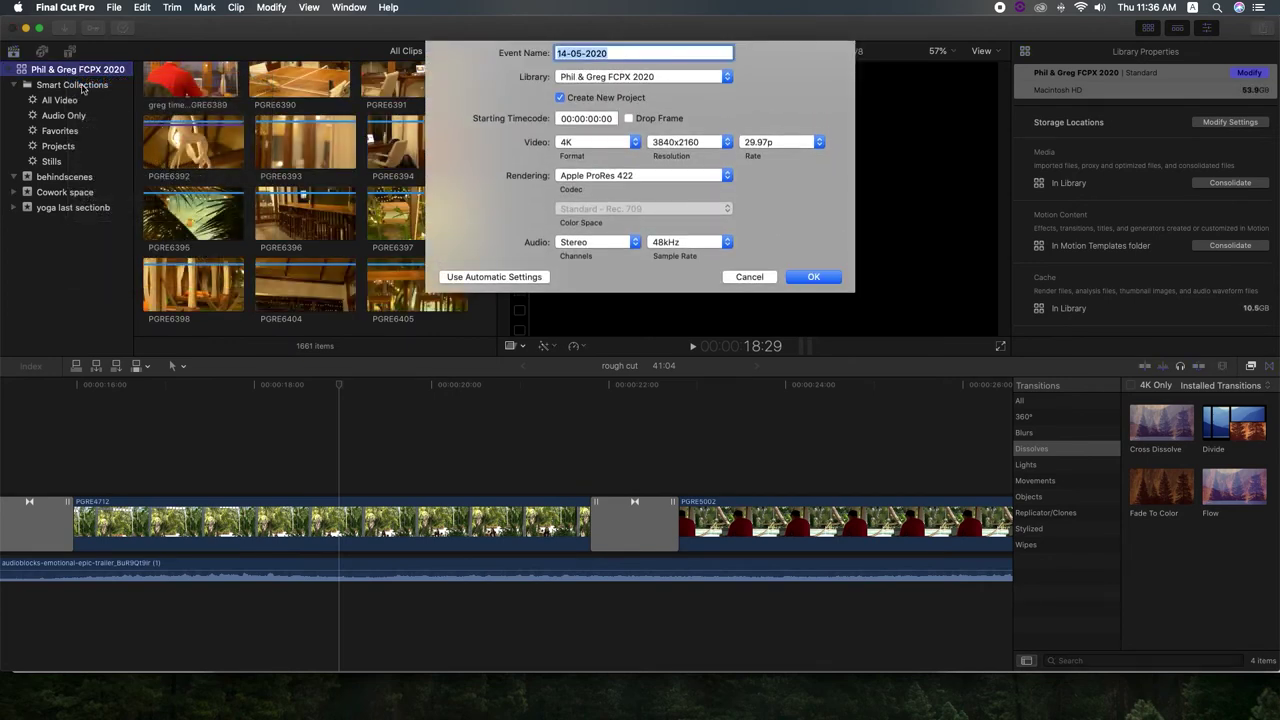
text(sharpen)
click(566, 143)
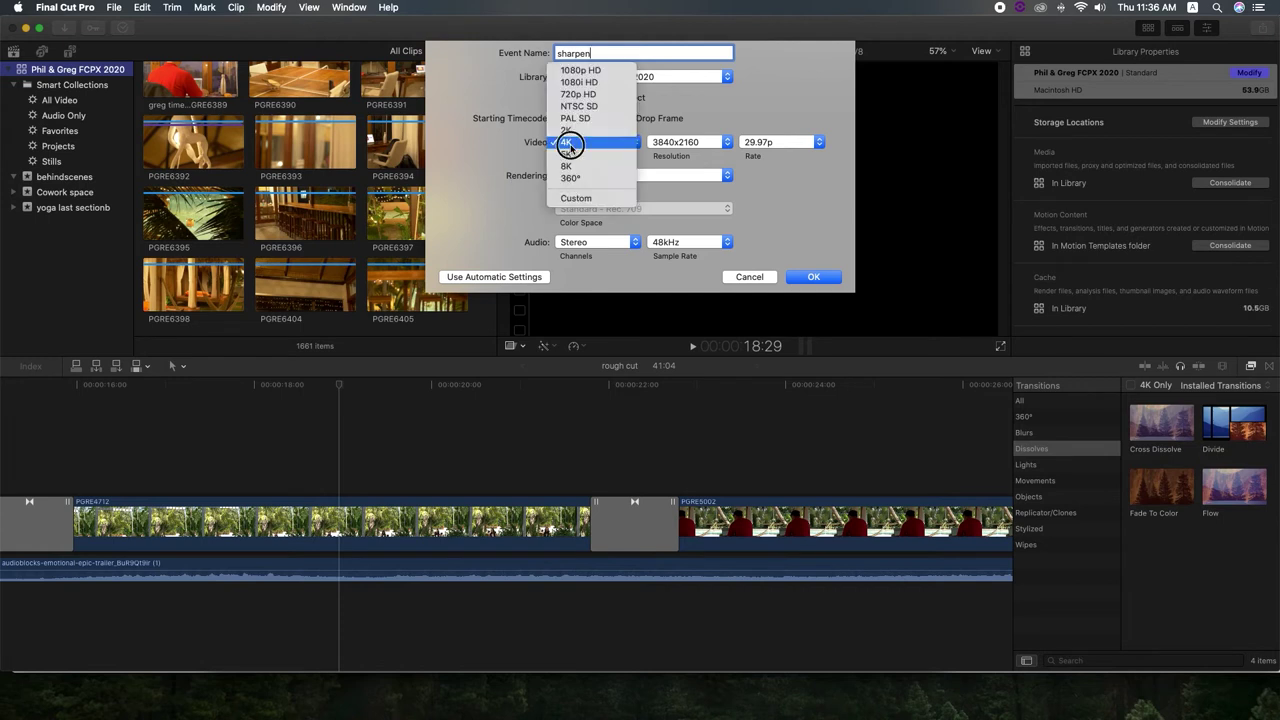
click(580, 72)
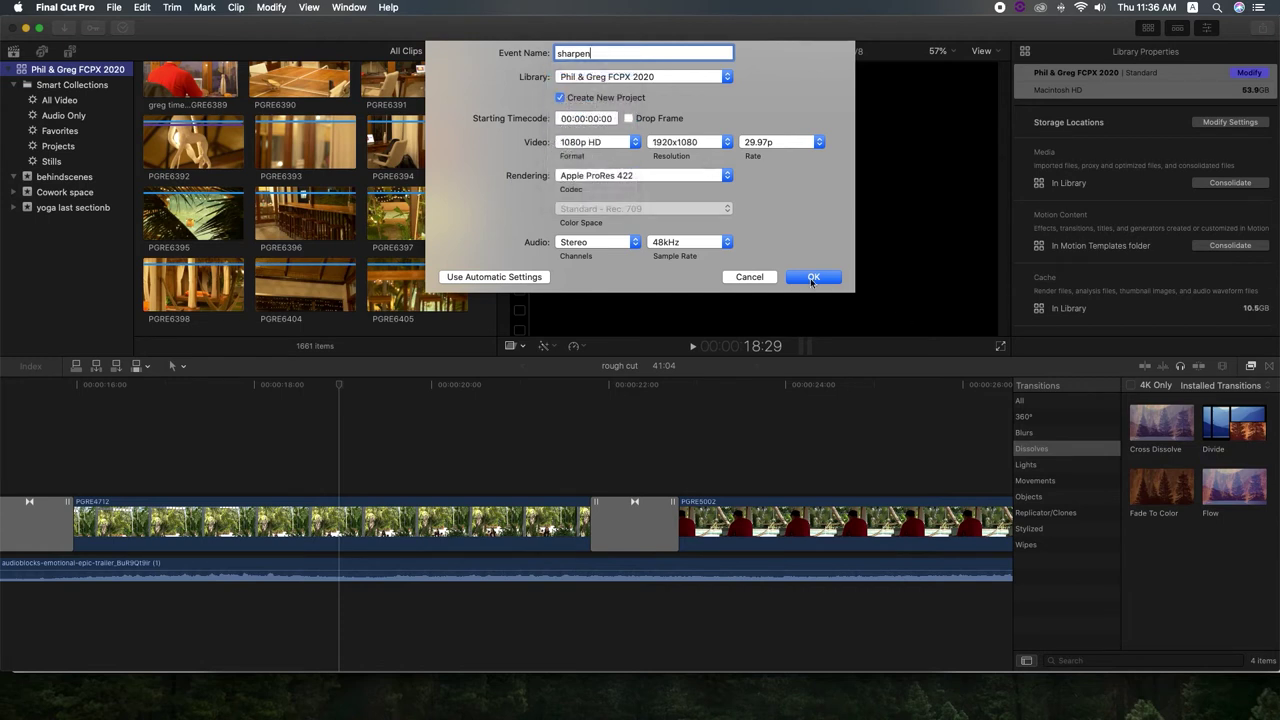
click(811, 280)
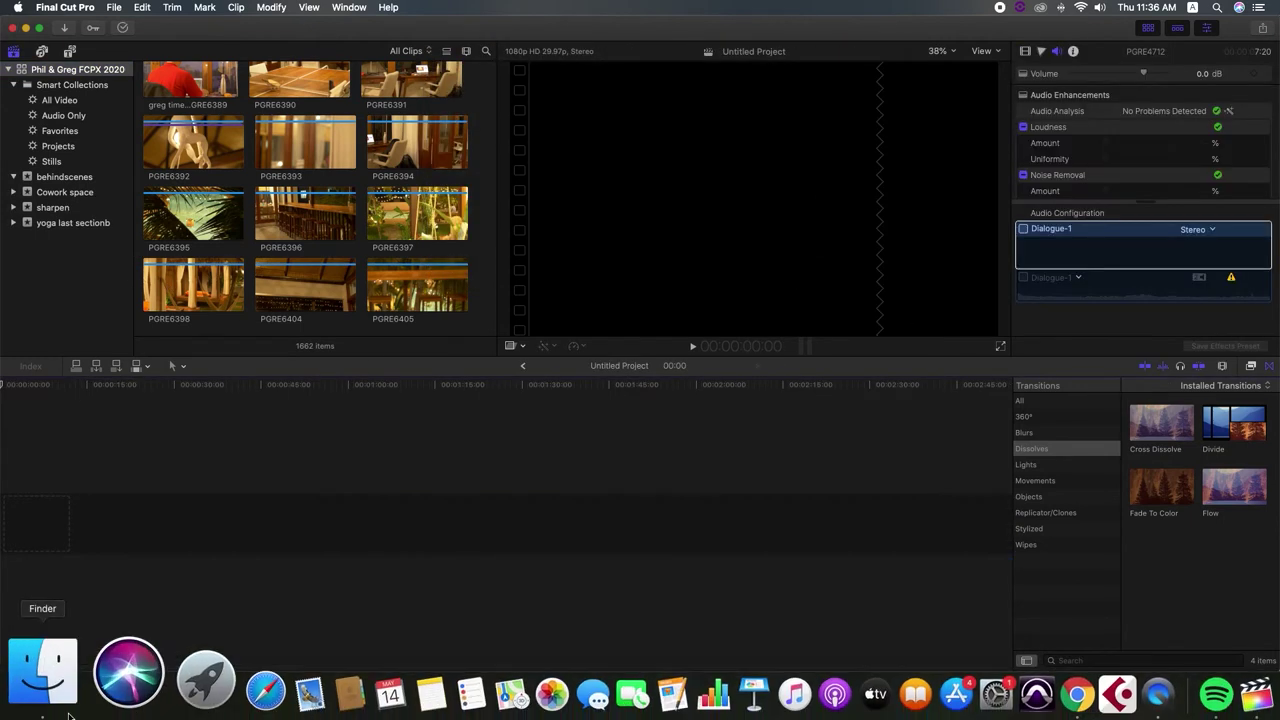
click(43, 676)
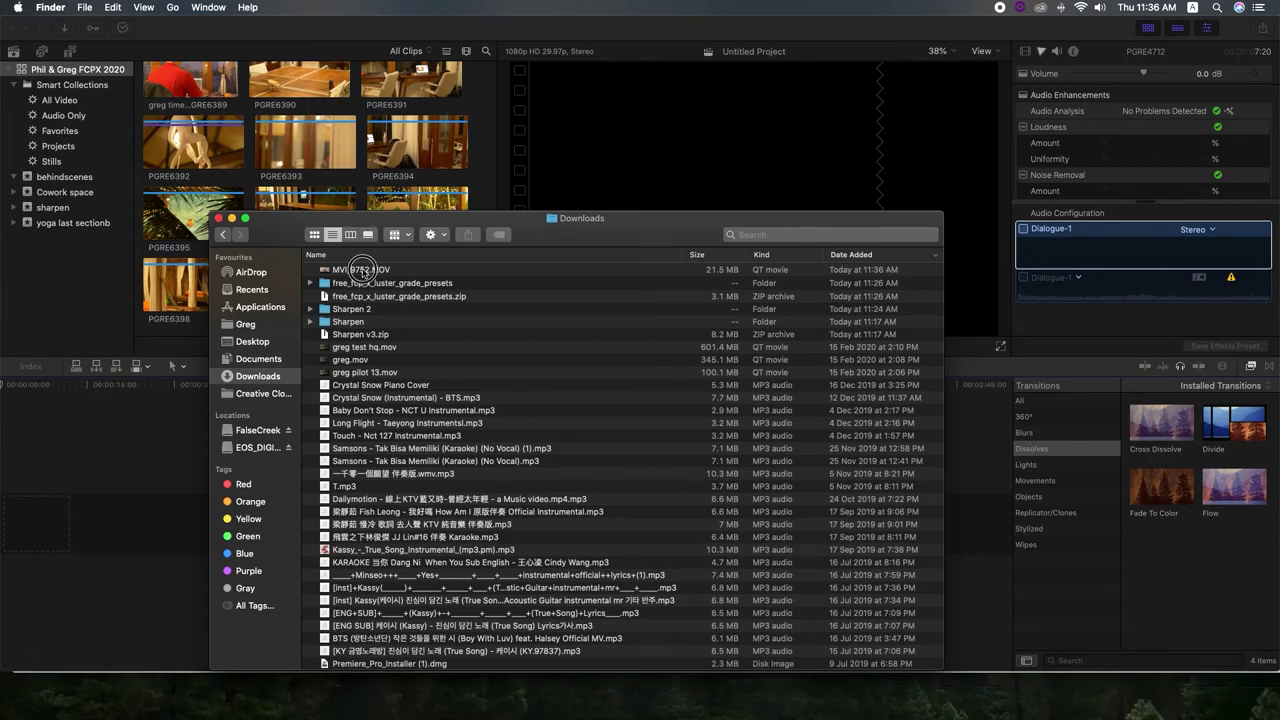
- Import MVI_9752.MOV into the sharpen event and append it to the Untitled Project timeline
drag(360, 262, 45, 211)
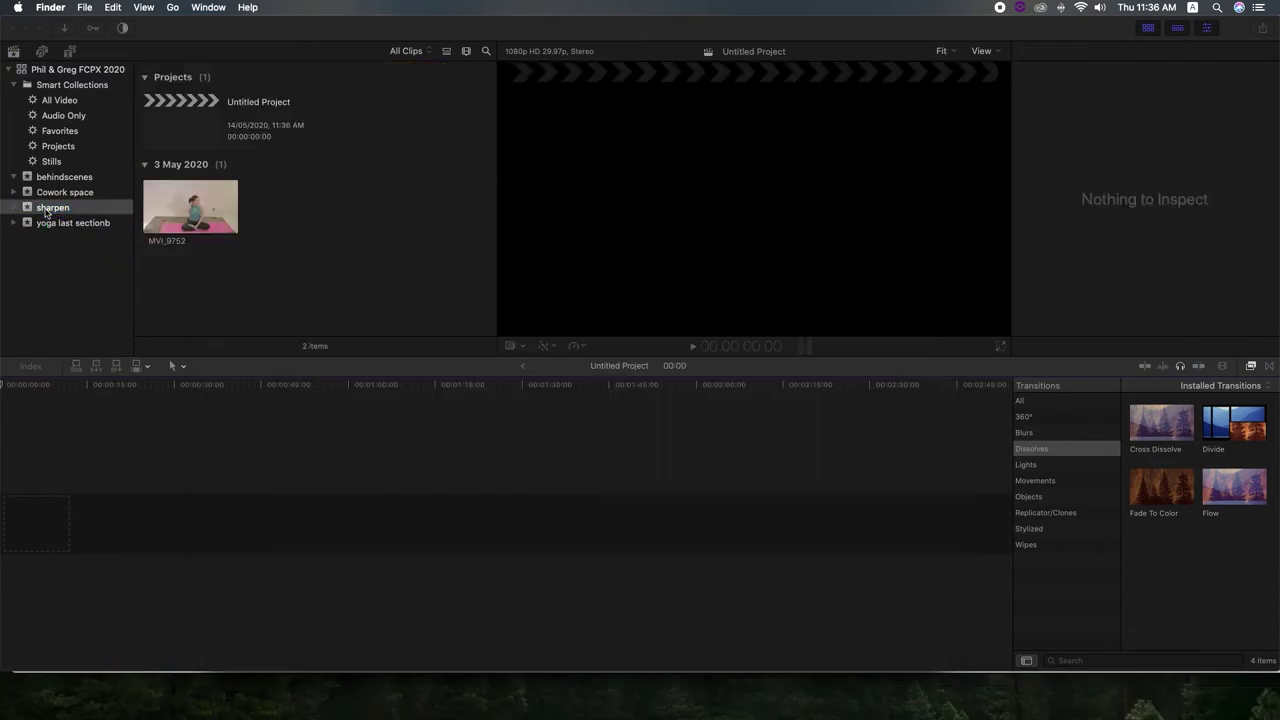
click(45, 211)
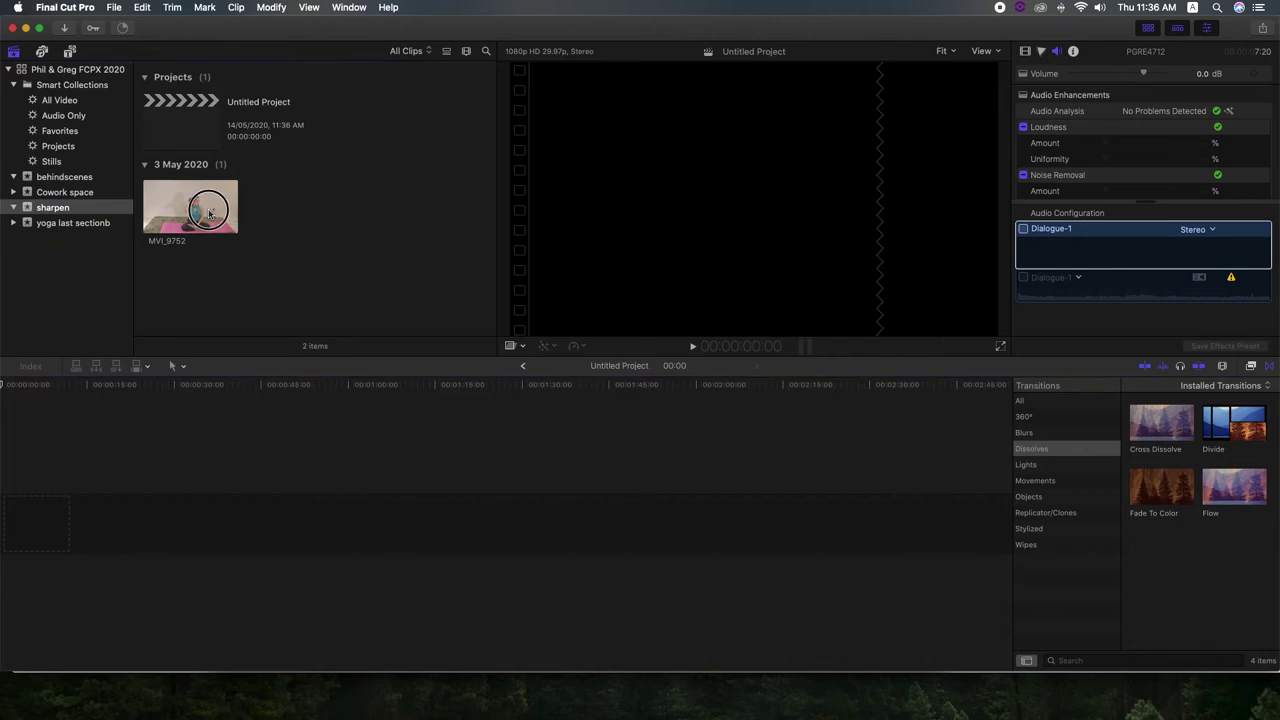
click(356, 562)
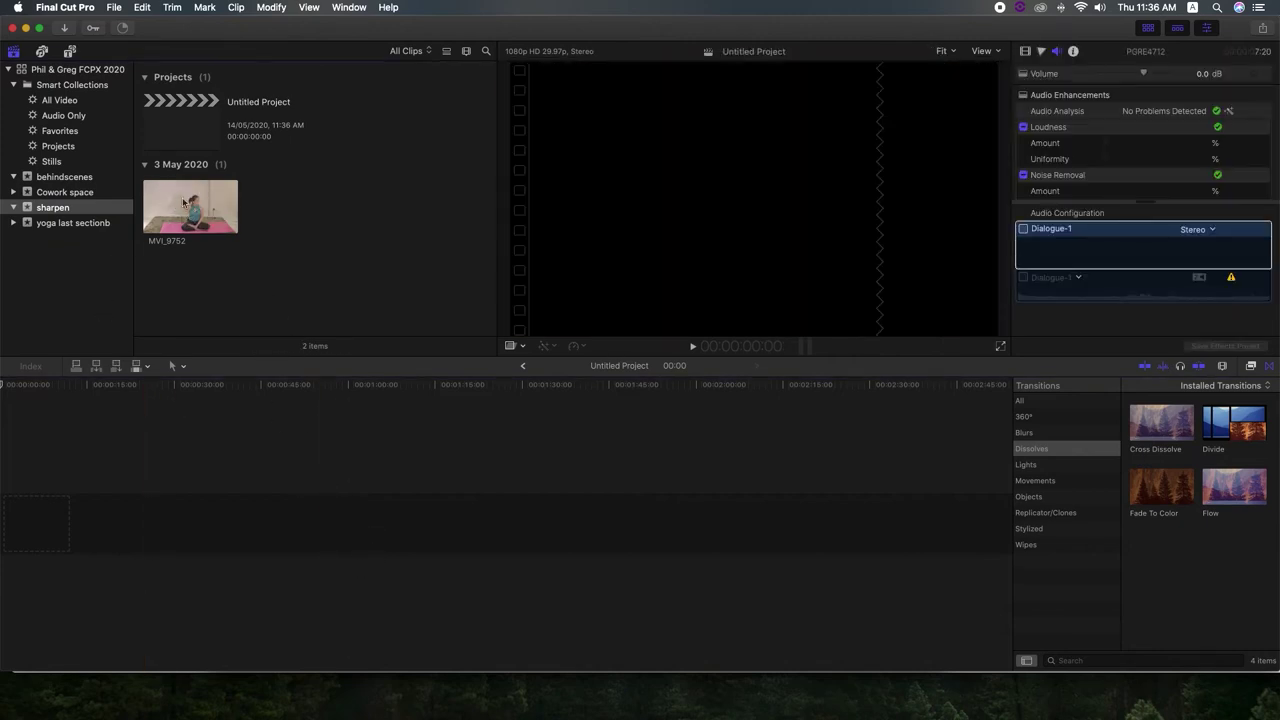
click(182, 206)
click(96, 367)
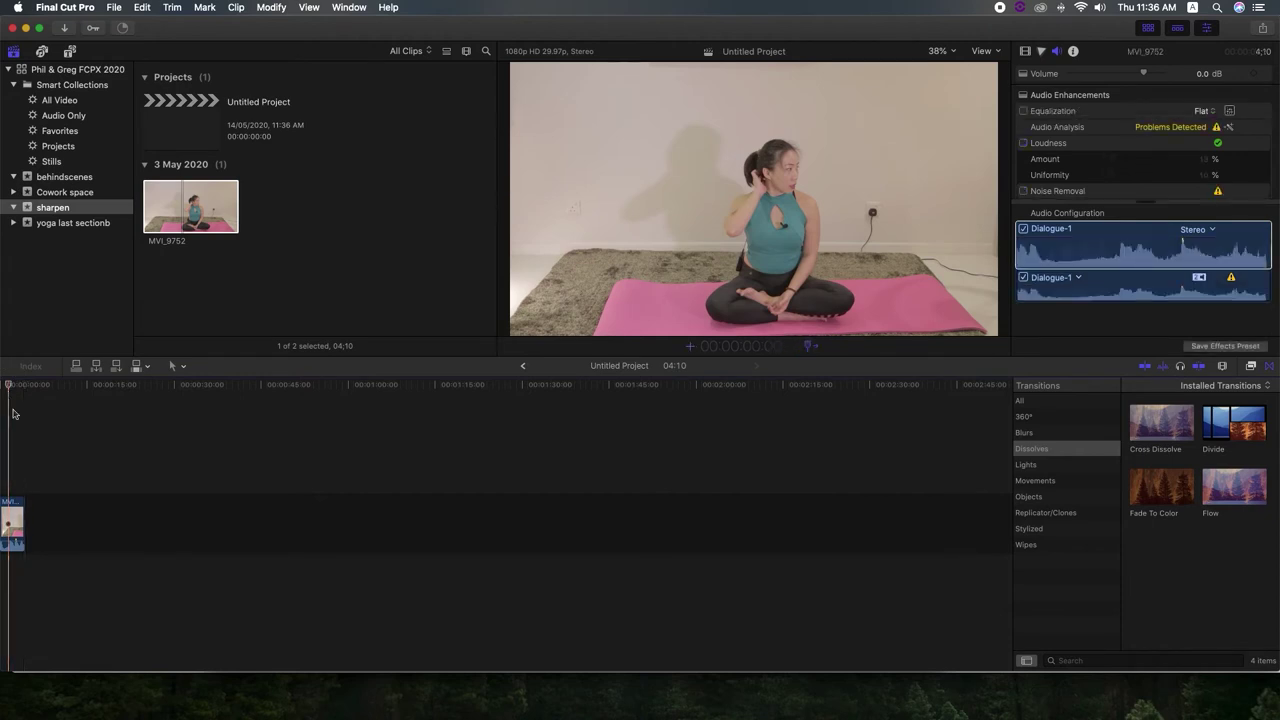
click(982, 450)
- Show the video effects browser and the clip's inspector, with the playhead moved into the clip
key(super+5)
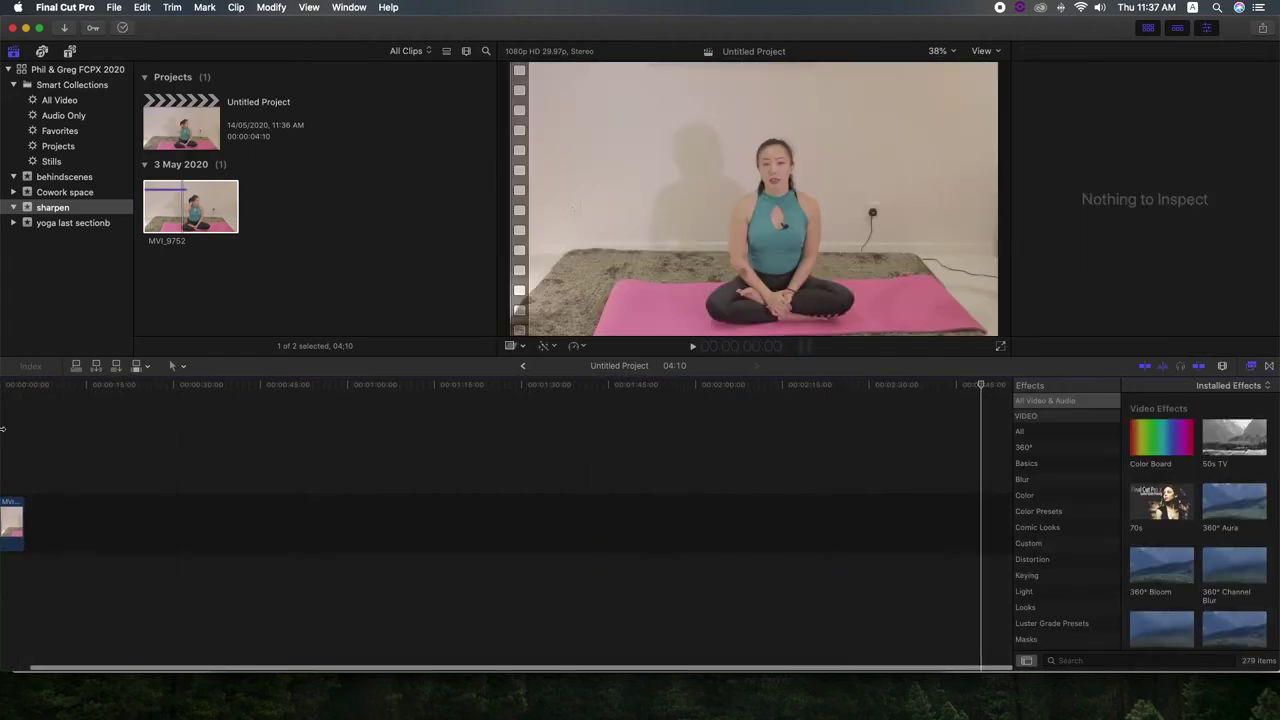
scroll(60, 440, left, 2)
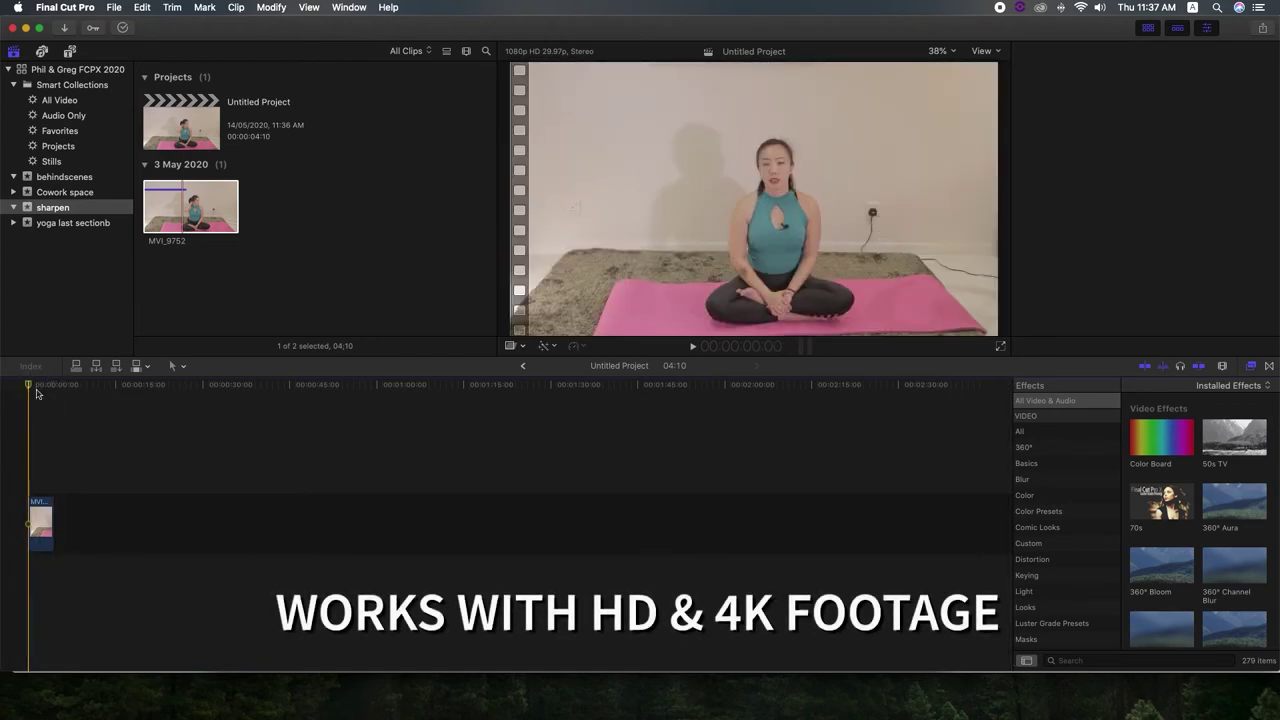
key(super+4)
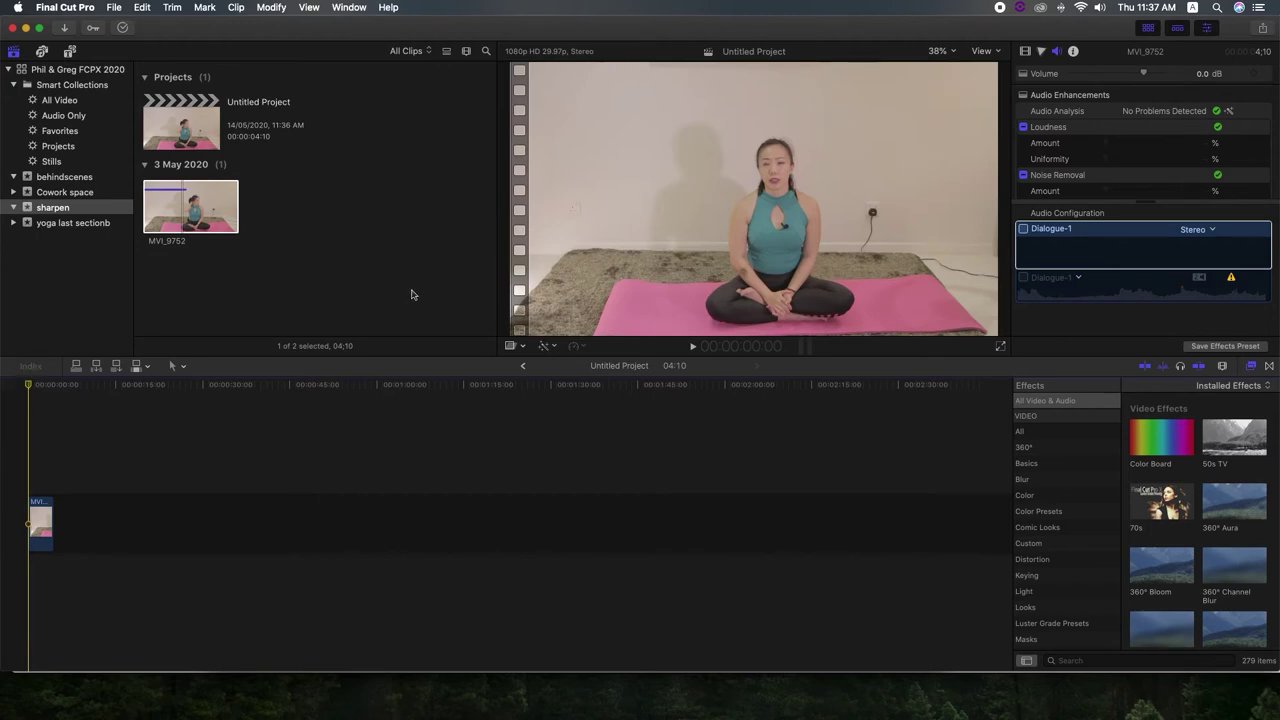
click(39, 386)
- Apply the 70s effect to the MVI_9752 clip and zoom the viewer to 200%
drag(1163, 512, 43, 523)
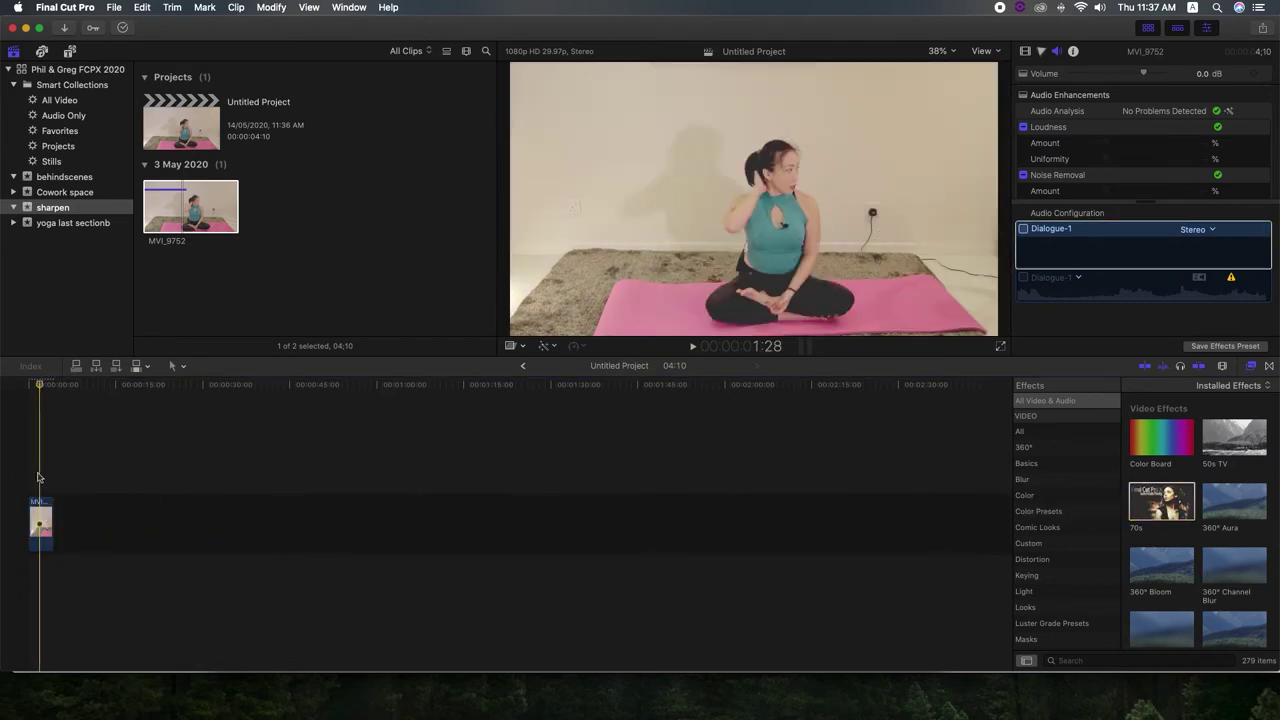
click(43, 395)
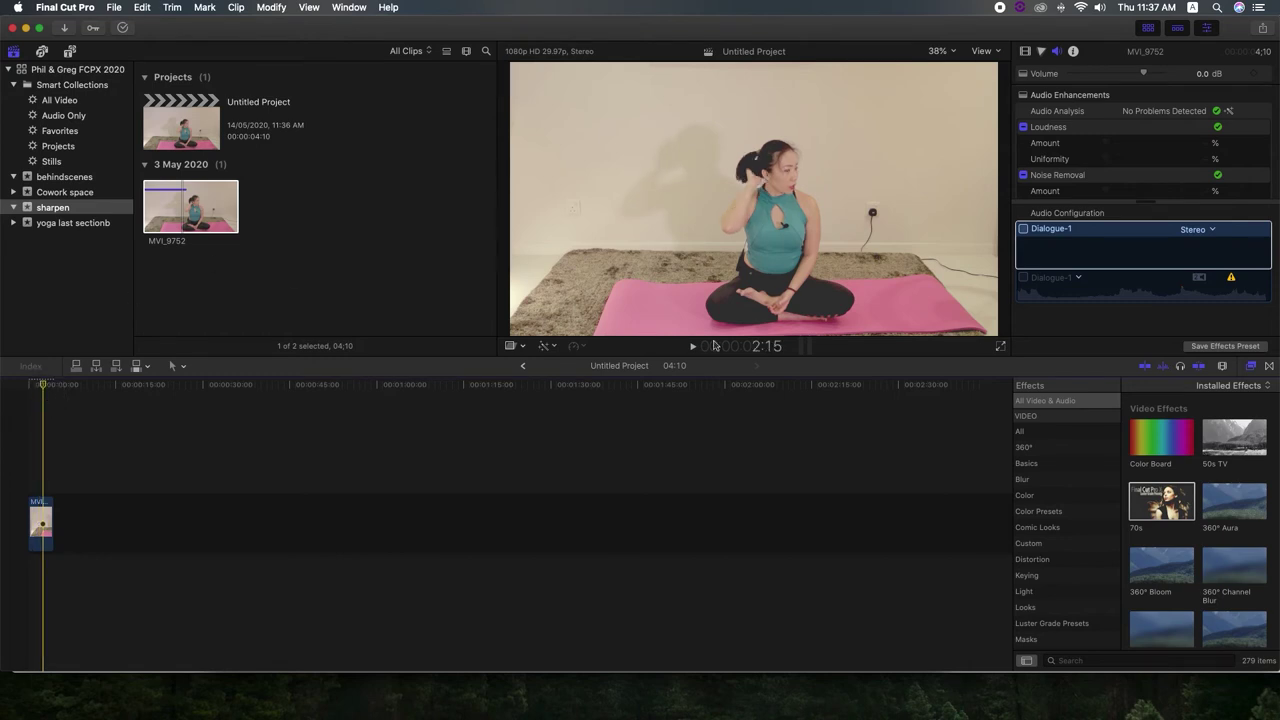
click(941, 51)
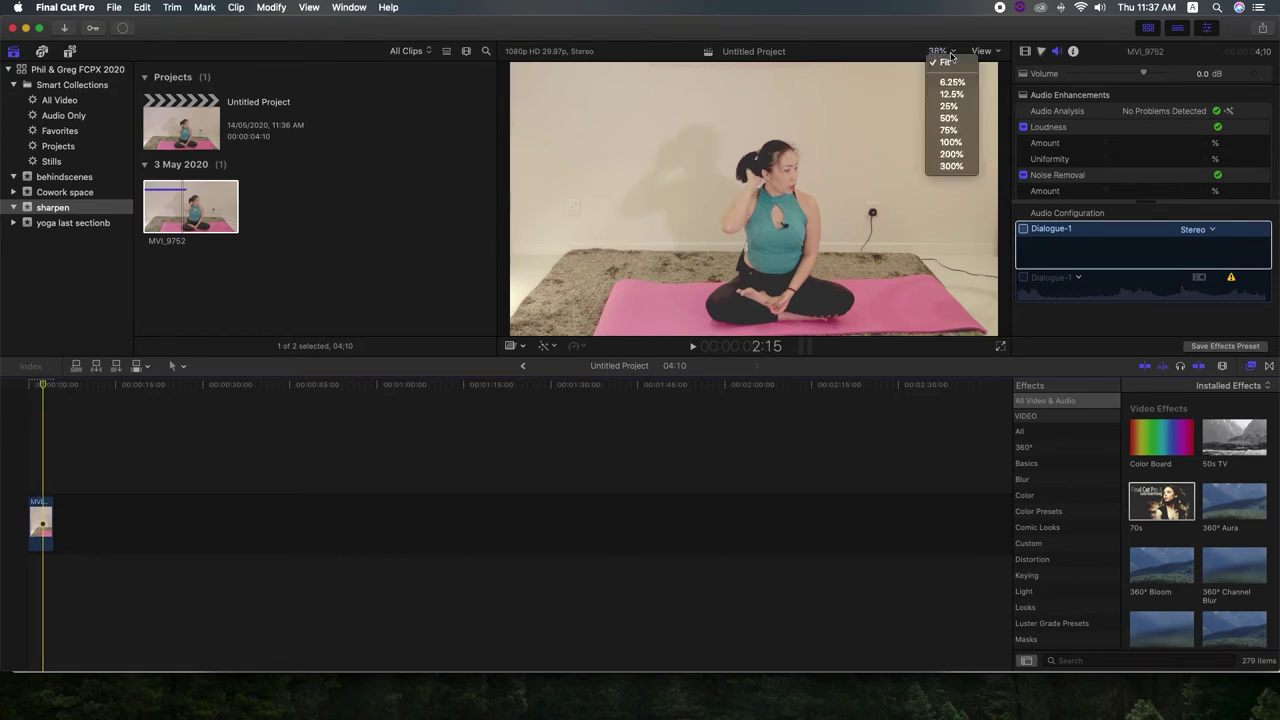
click(950, 154)
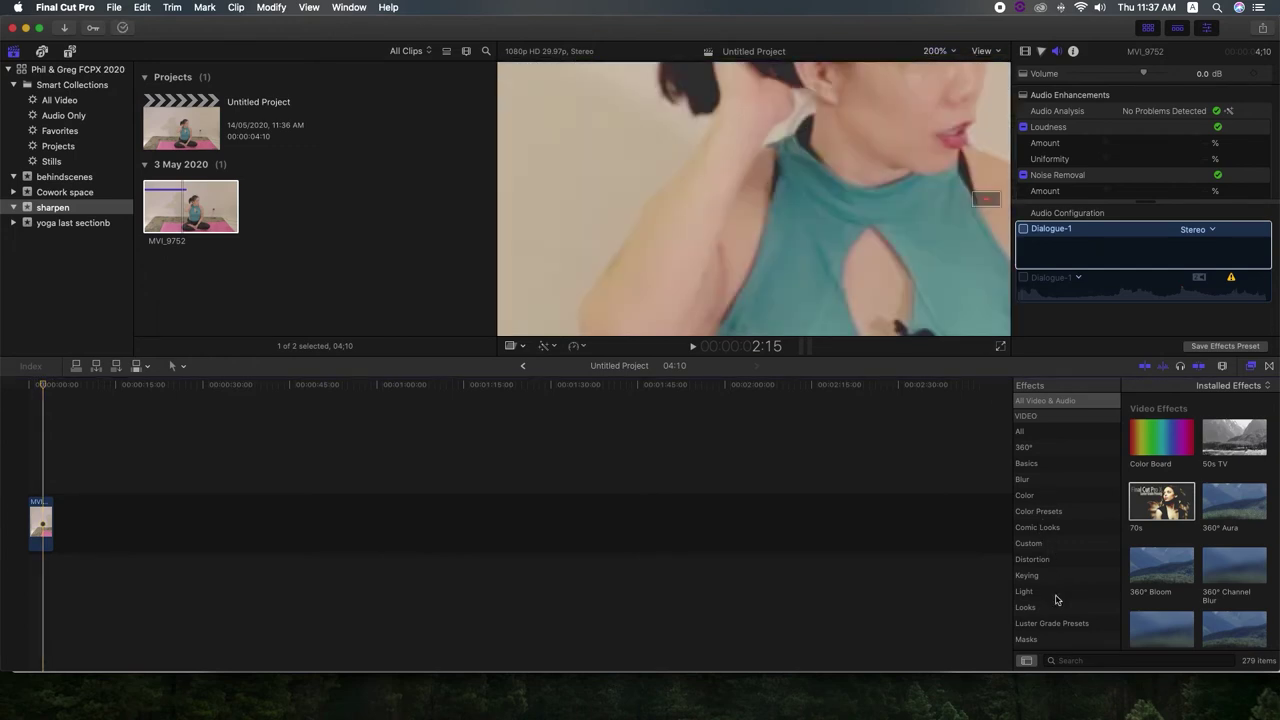
- Keep the Installed Effects library and choose the VIDEO > All category in the Effects browser
click(1222, 389)
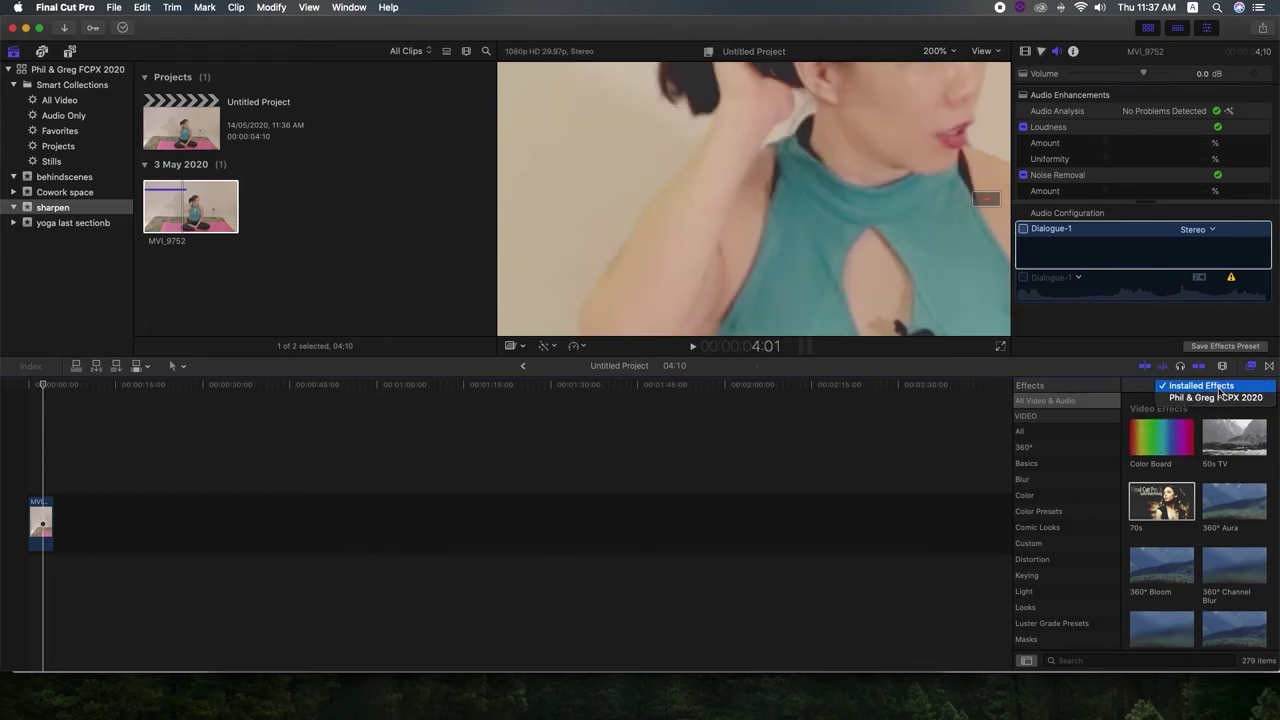
click(1226, 387)
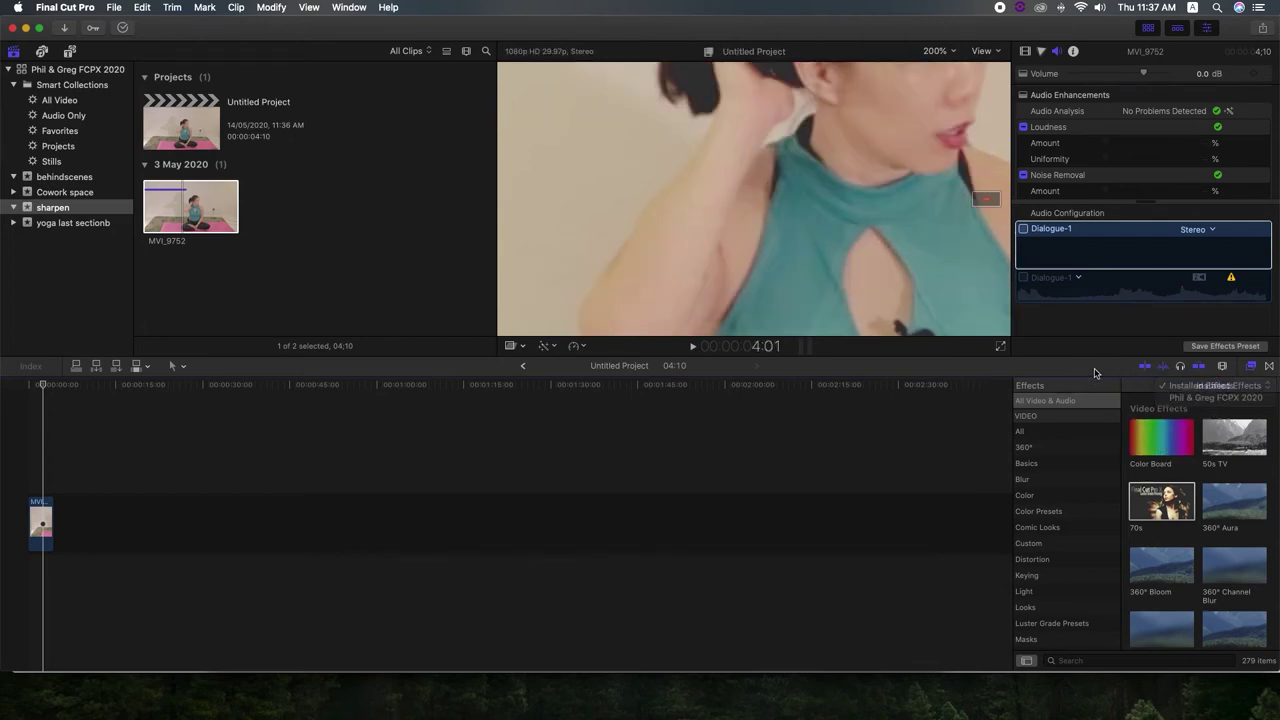
click(1255, 370)
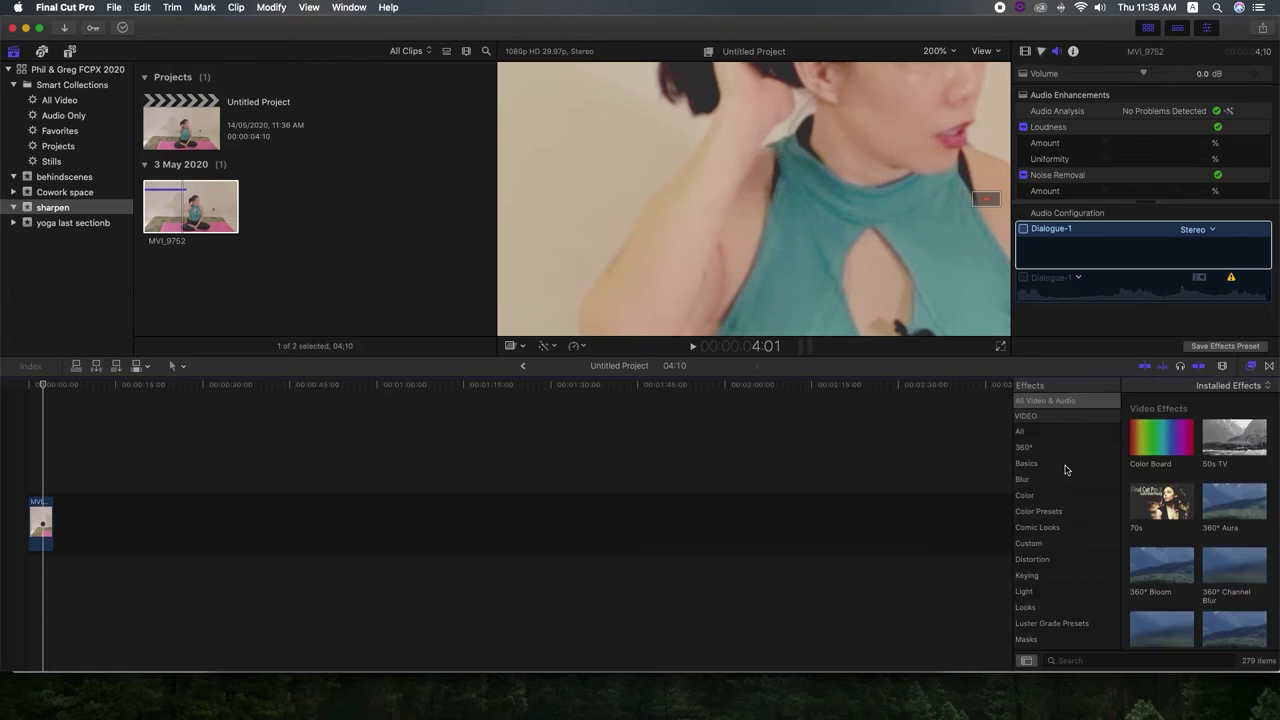
scroll(1065, 474, down, 2)
scroll(1065, 474, down, 2)
scroll(1065, 474, down, 1)
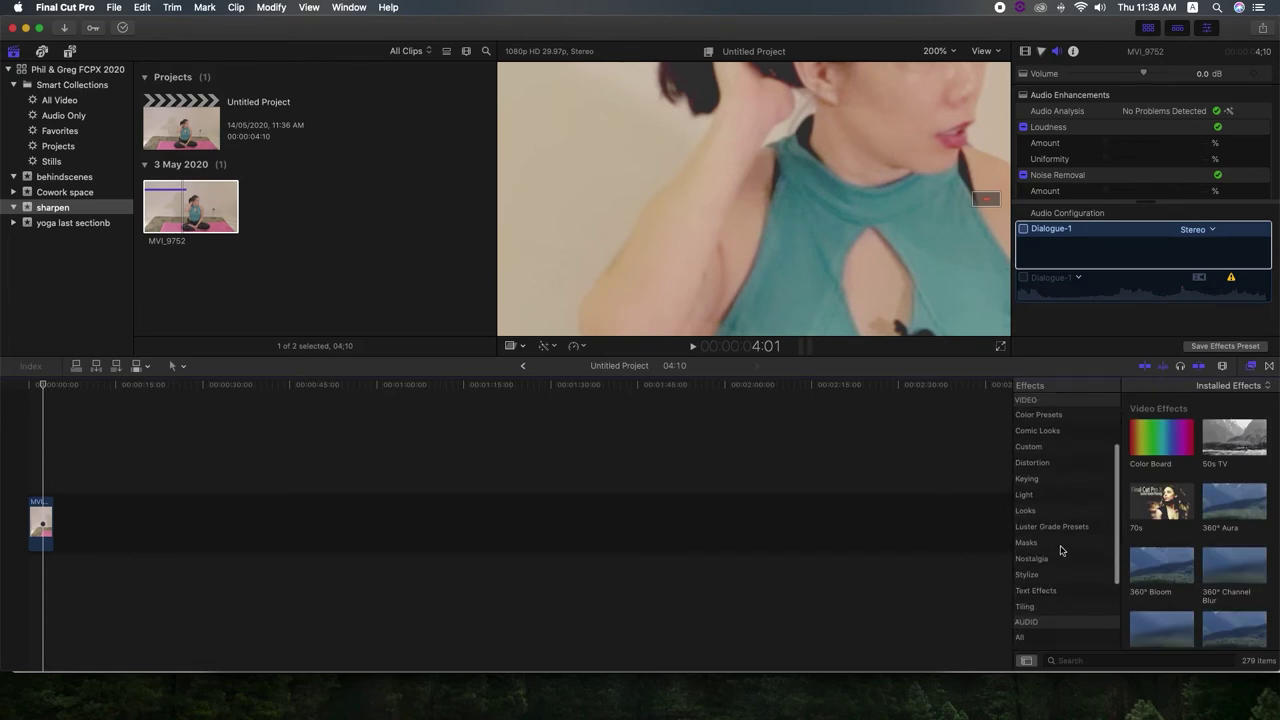
scroll(1046, 464, up, 2)
scroll(1046, 464, up, 3)
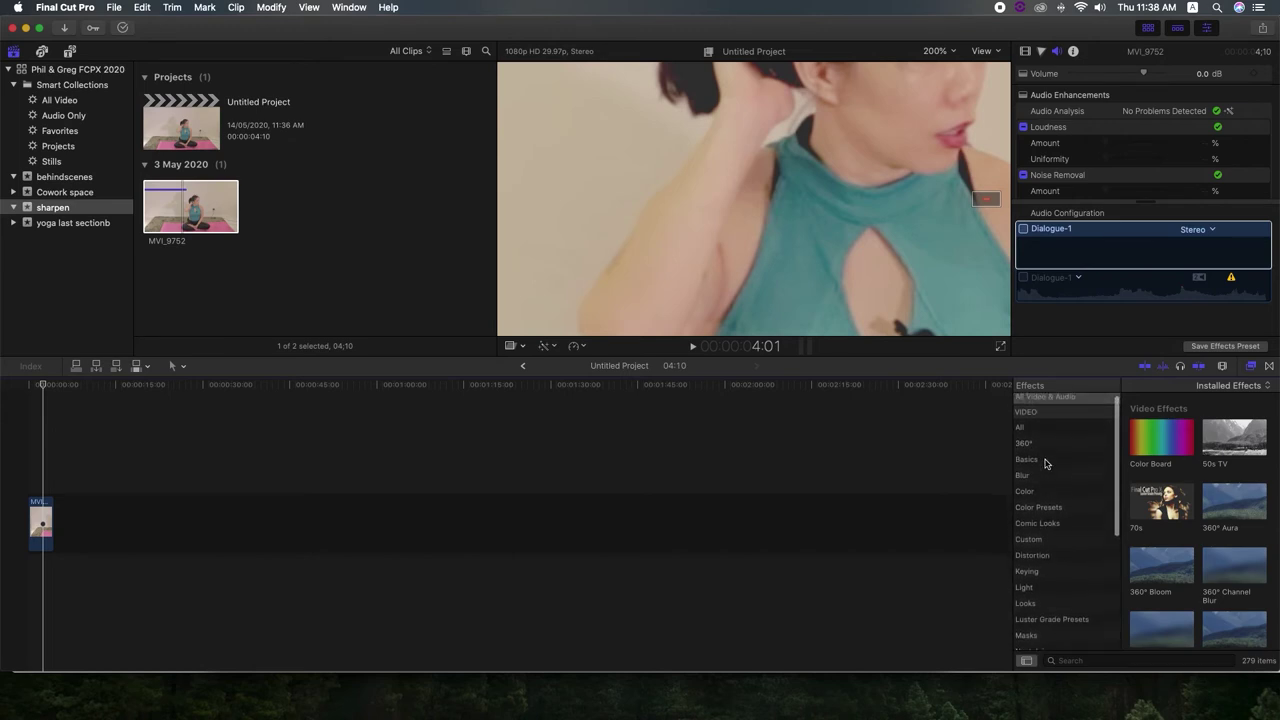
click(1036, 427)
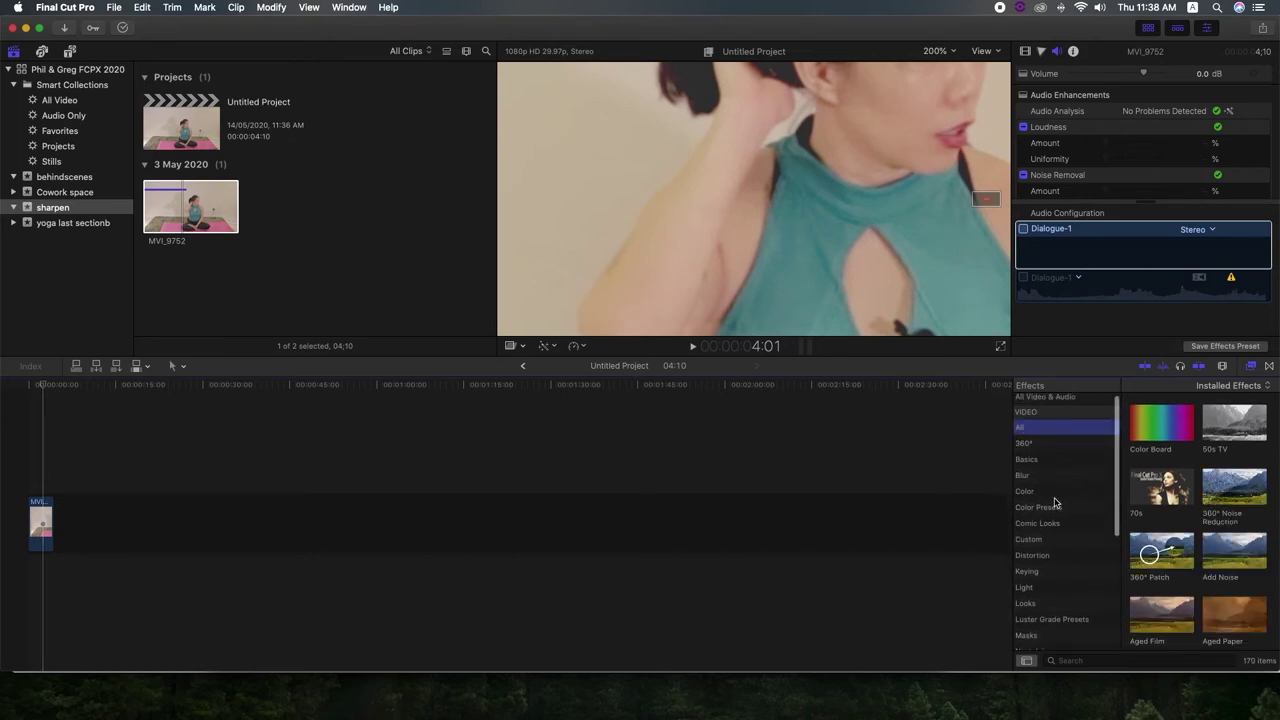
scroll(1055, 500, down, 2)
scroll(1043, 547, down, 3)
scroll(1046, 563, down, 3)
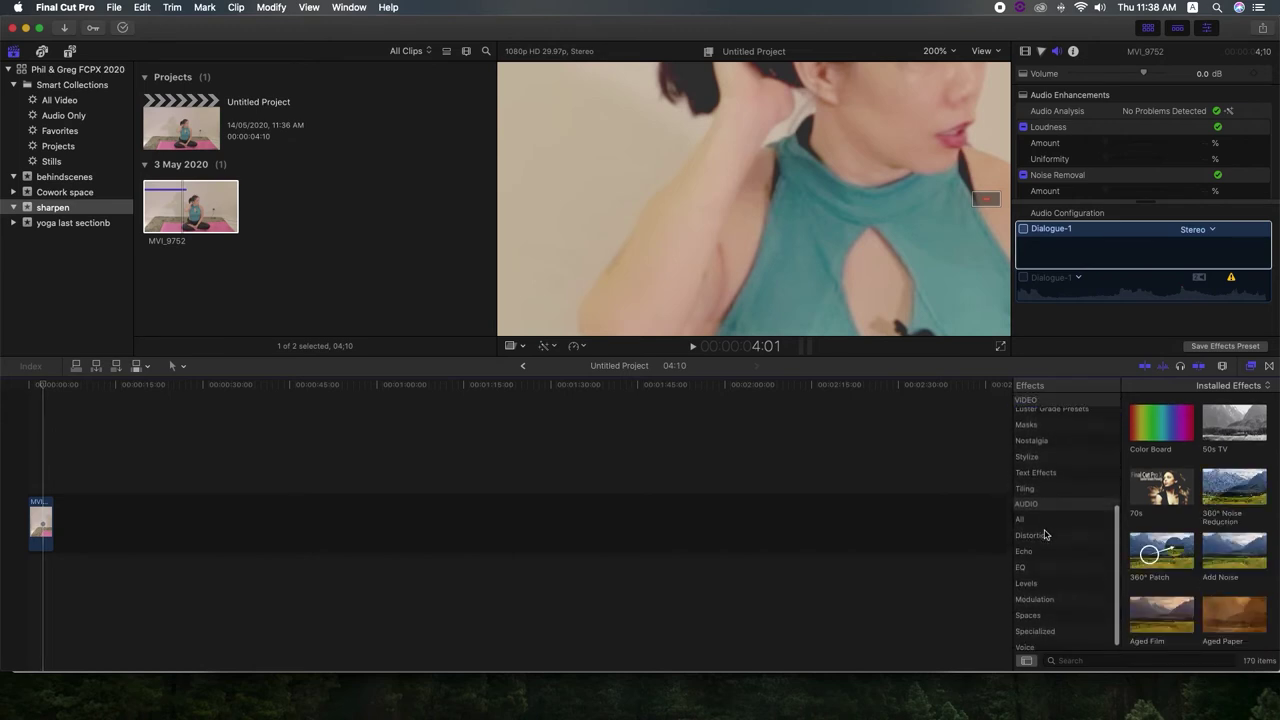
click(1081, 662)
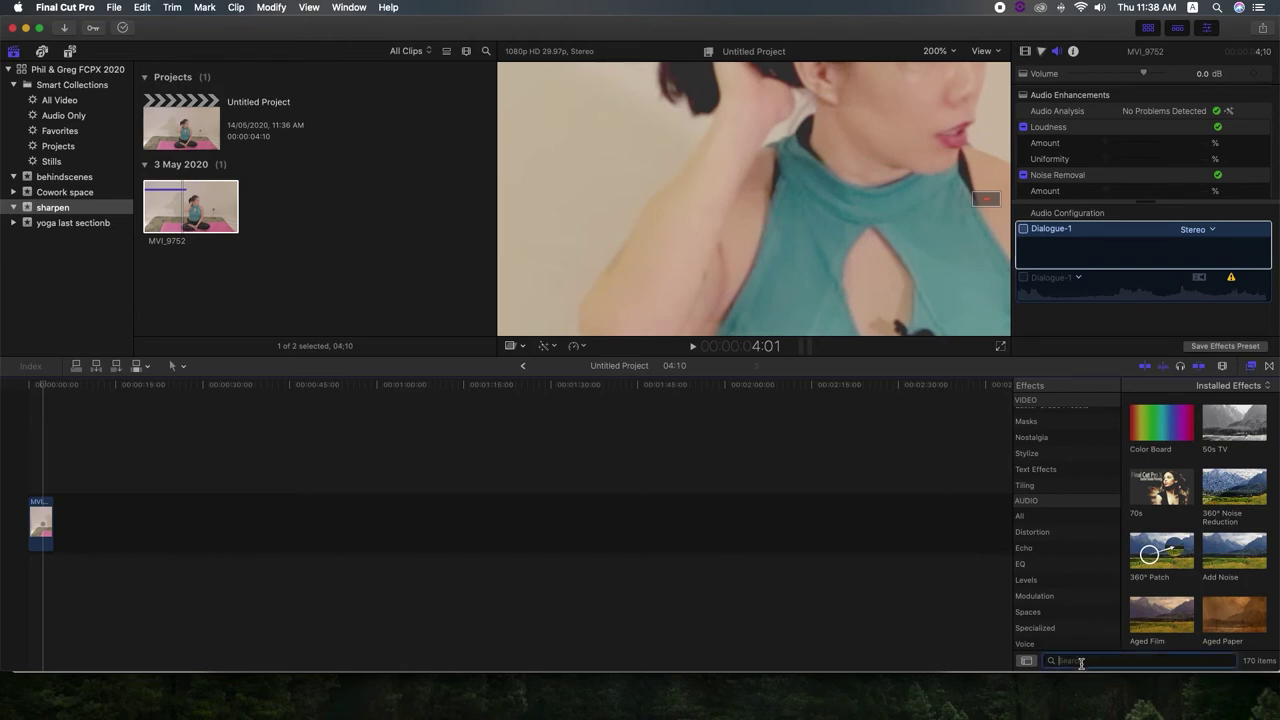
- Search the effects for 'sharpen' and apply Sharpen adjustablev3 to the MVI_9752 clip
text(sharpen)
key(Return)
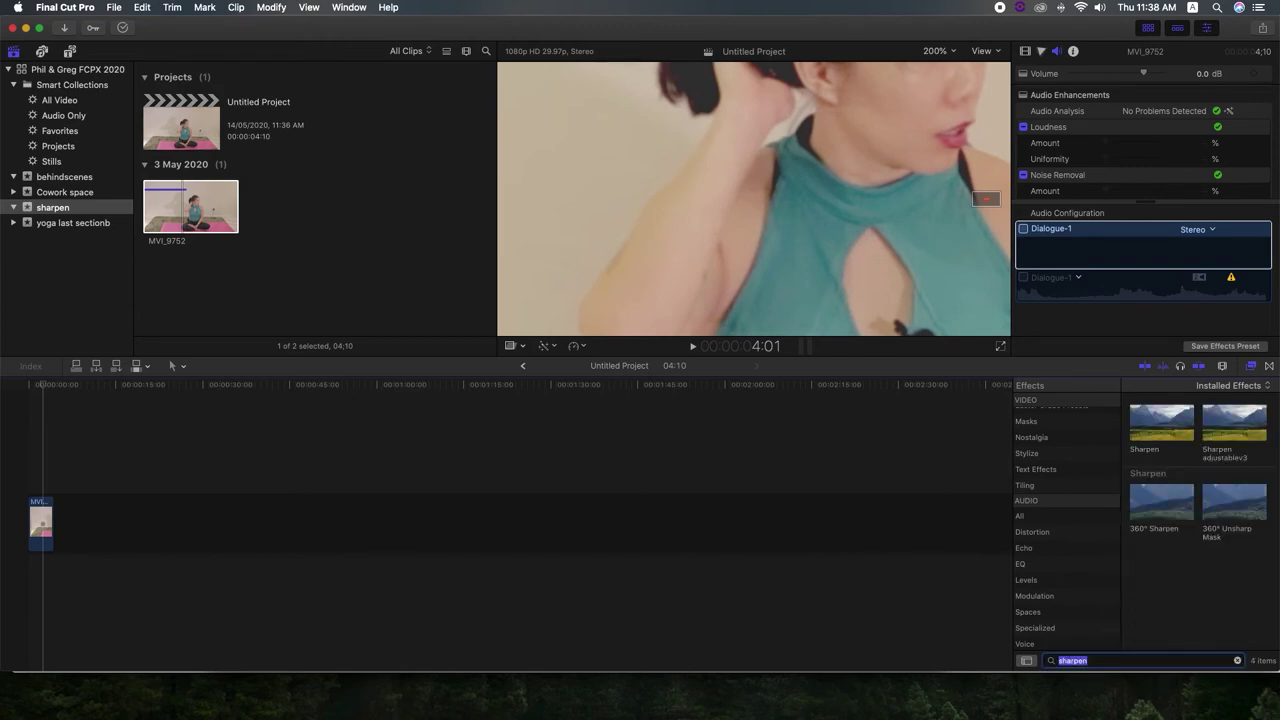
click(1235, 425)
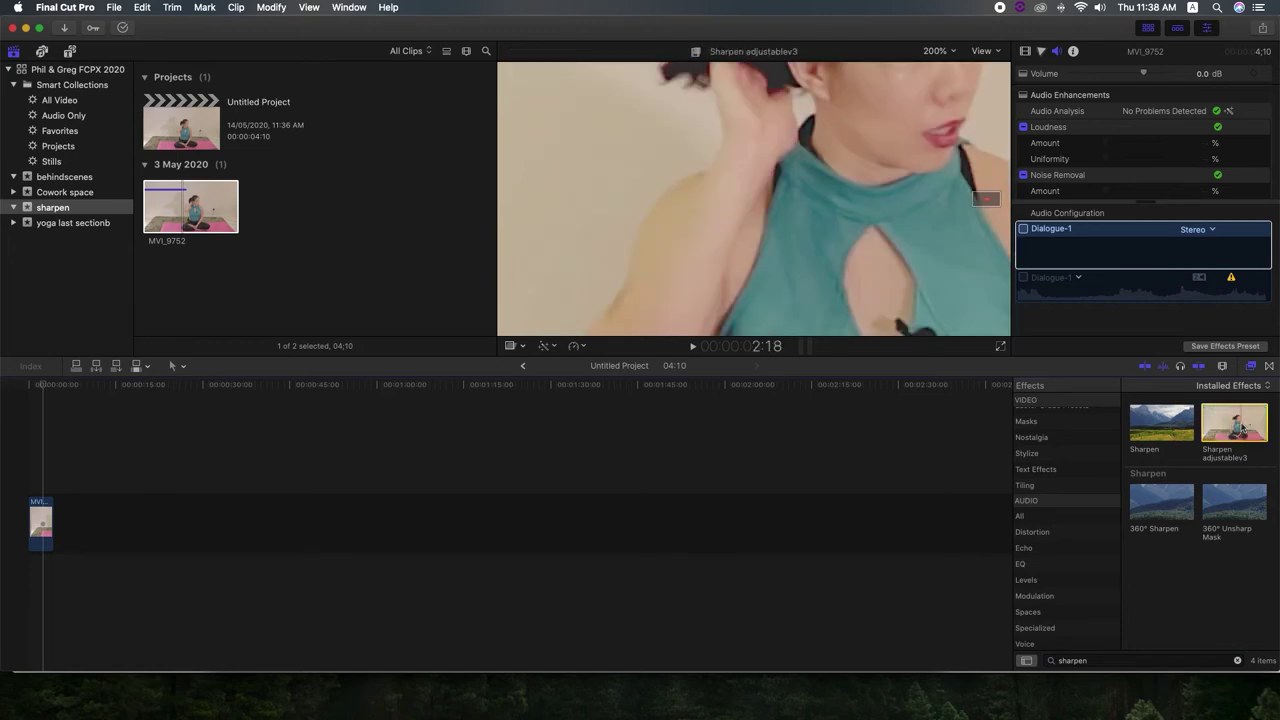
click(1237, 425)
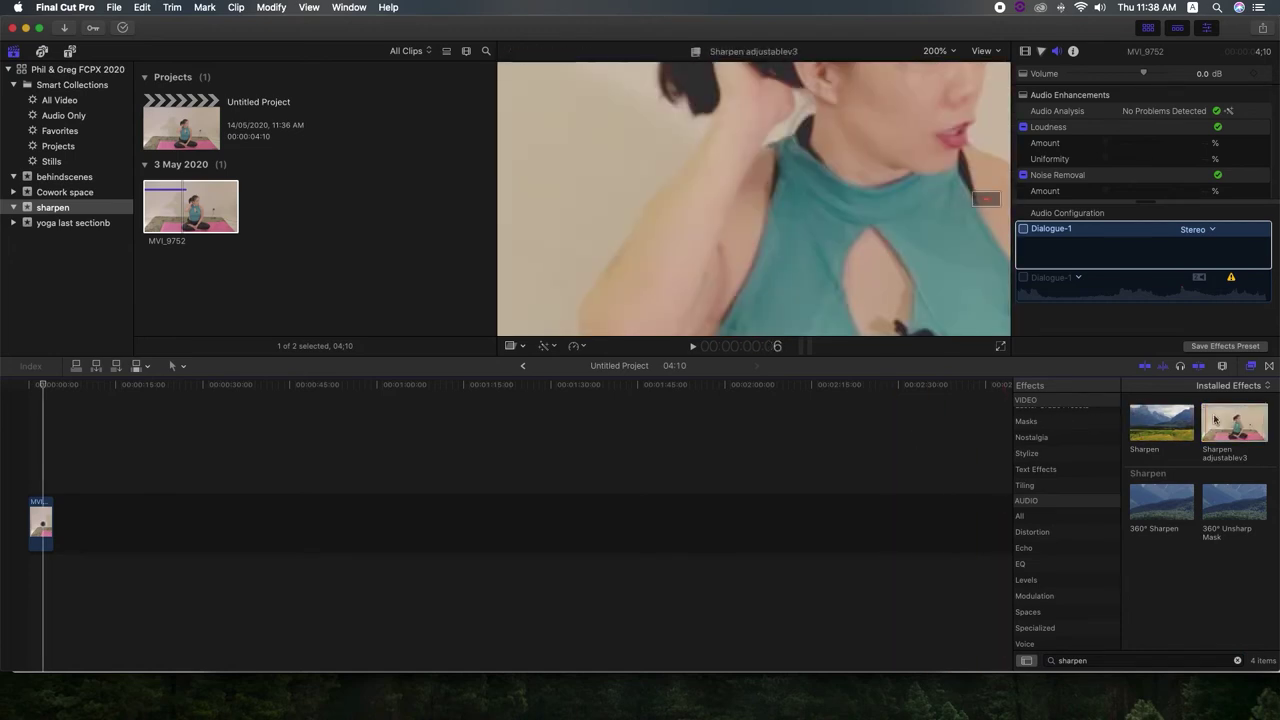
mouse_move(1230, 420)
mouse_down()
mouse_move(100, 478)
mouse_move(40, 520)
mouse_up()
- Move the playhead to an earlier frame and enlarge the Inspector's settings area
click(38, 389)
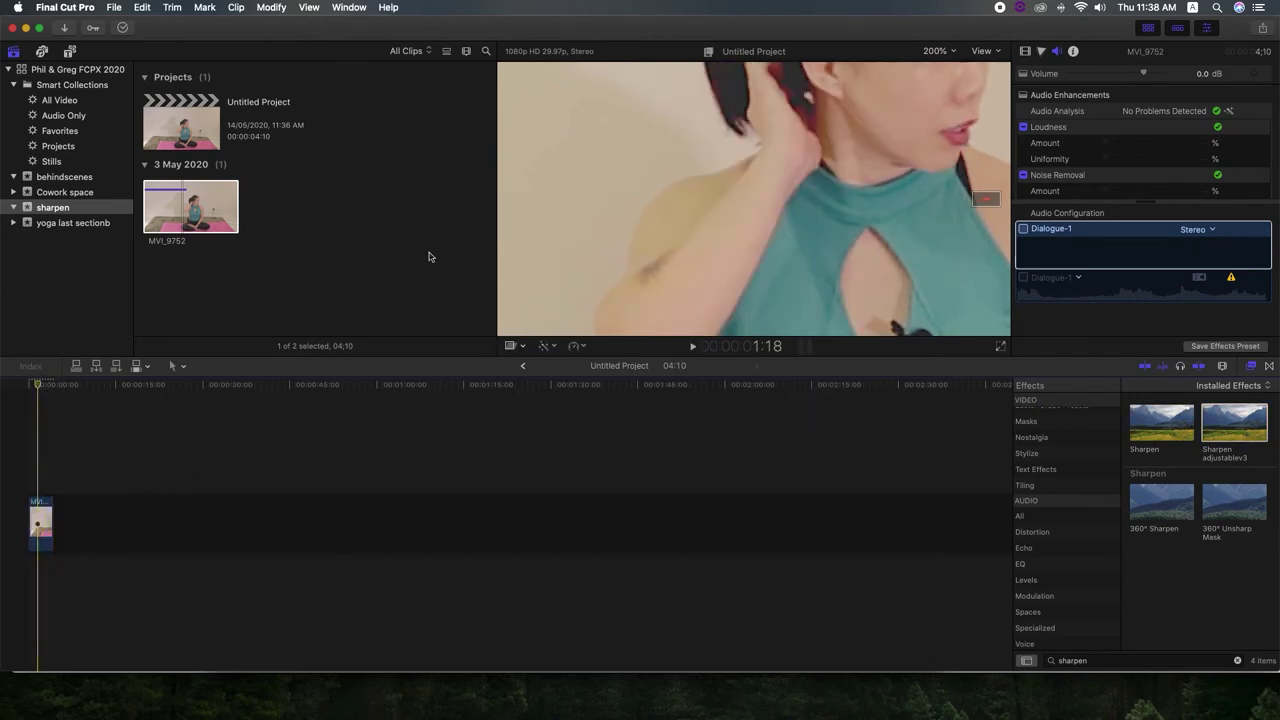
scroll(1096, 166, down, 2)
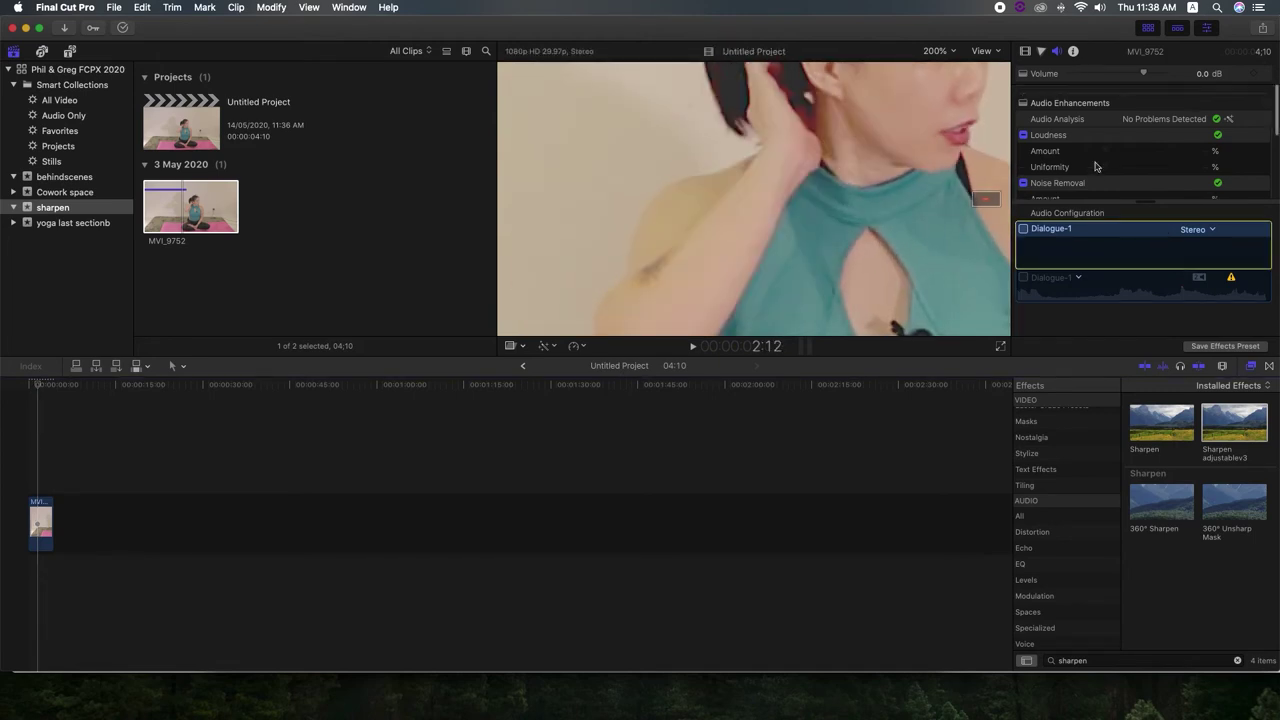
scroll(1096, 166, down, 2)
scroll(1096, 166, down, 2)
scroll(1096, 166, down, 2)
scroll(1095, 166, down, 1)
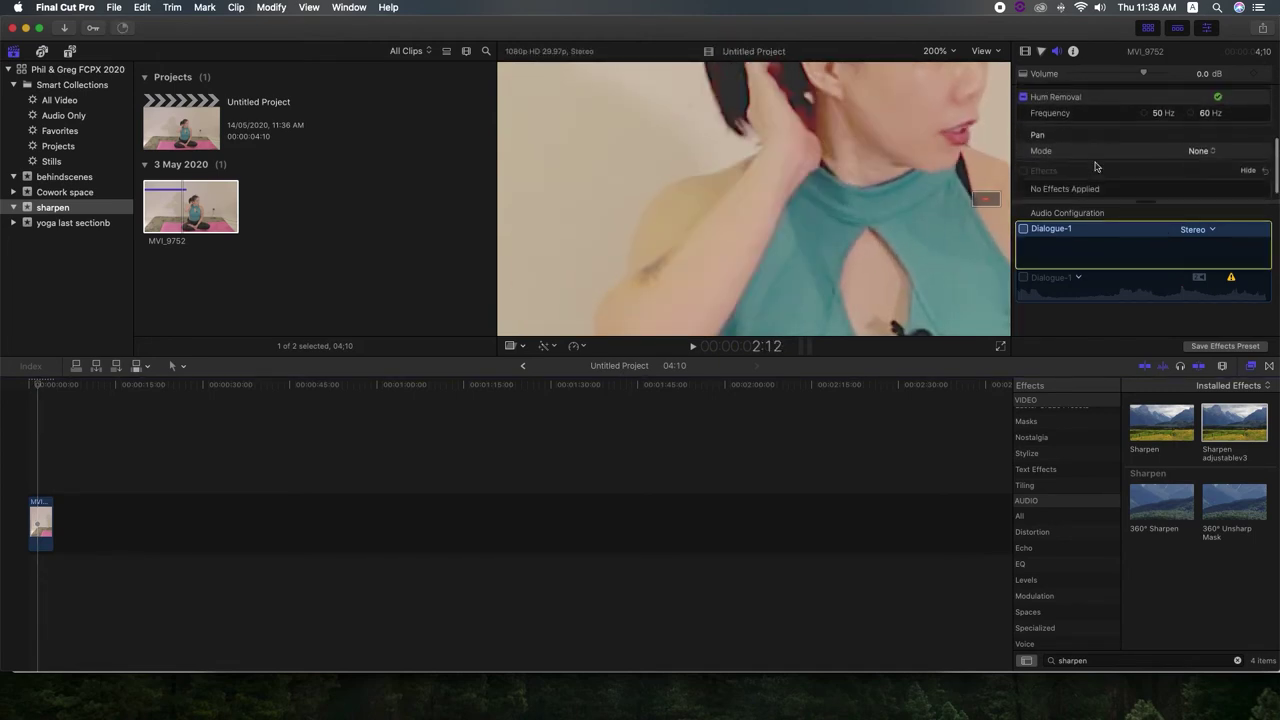
scroll(1093, 180, down, 1)
drag(1141, 202, 1143, 309)
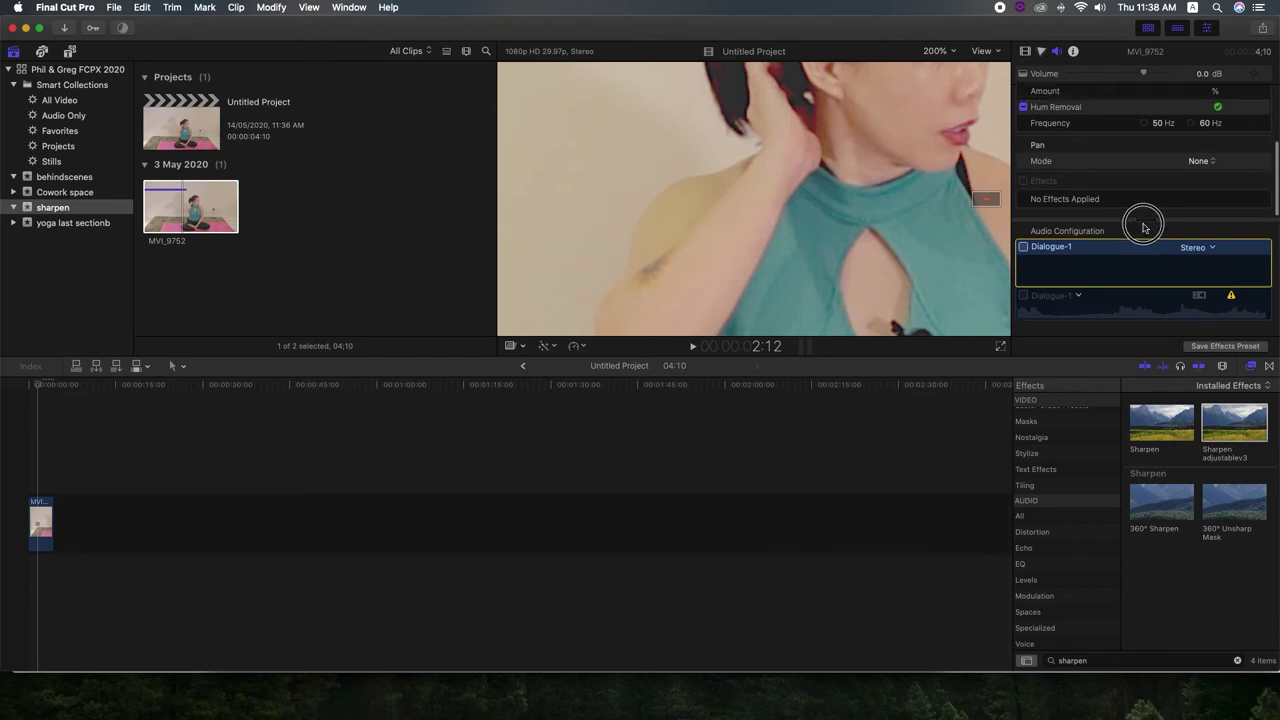
scroll(1127, 180, up, 1)
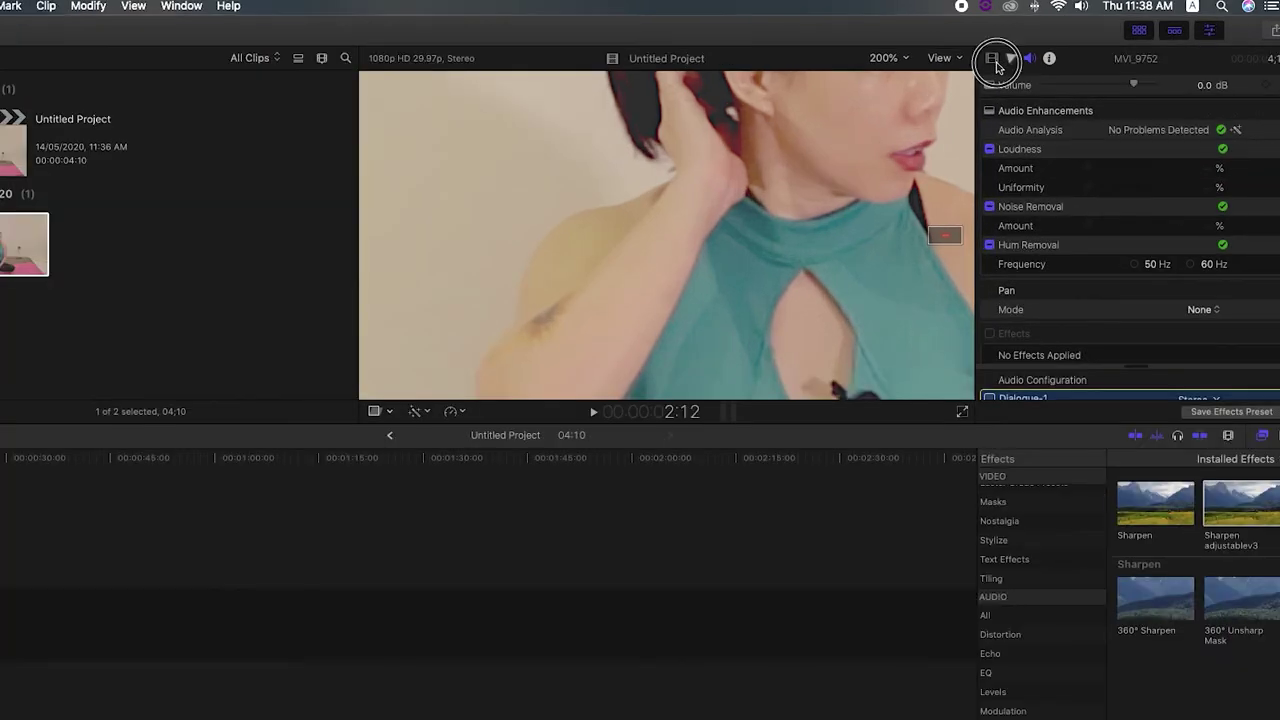
- Compare Sharpen adjustablev3 off and on, then set Intensity 1.94, Amount 78.0 and Mix 69.84%
click(1025, 52)
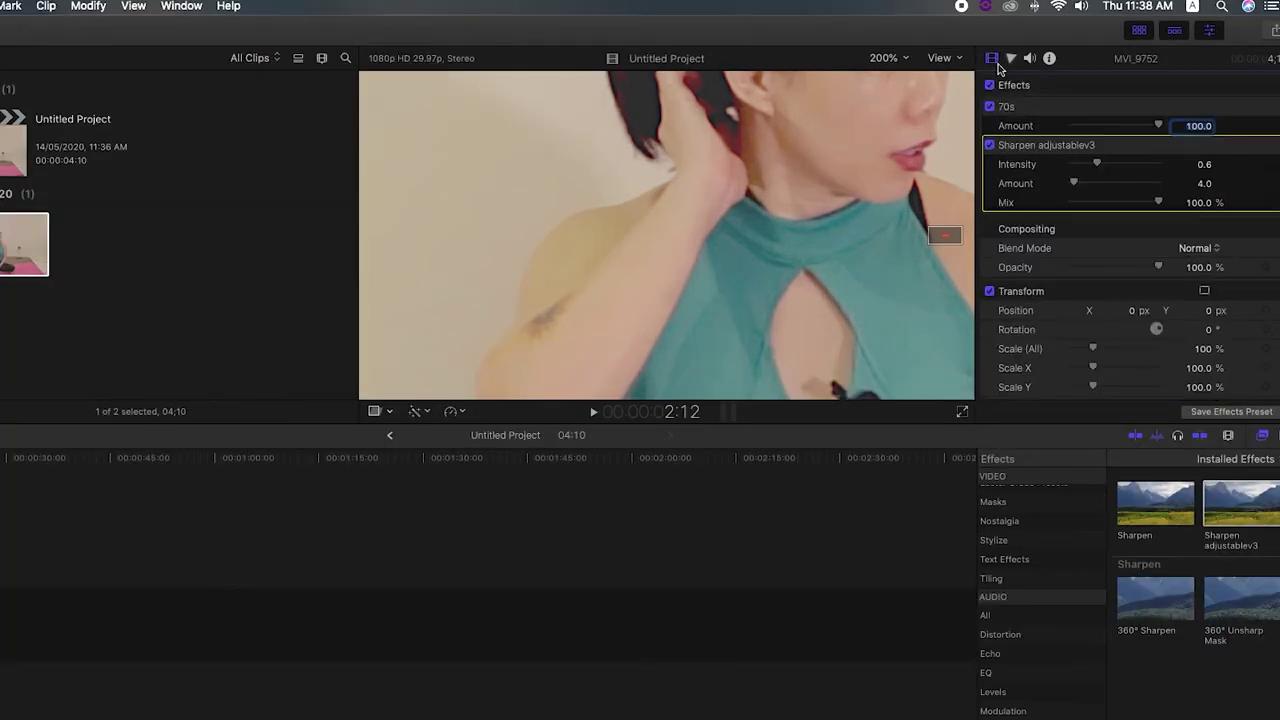
click(991, 145)
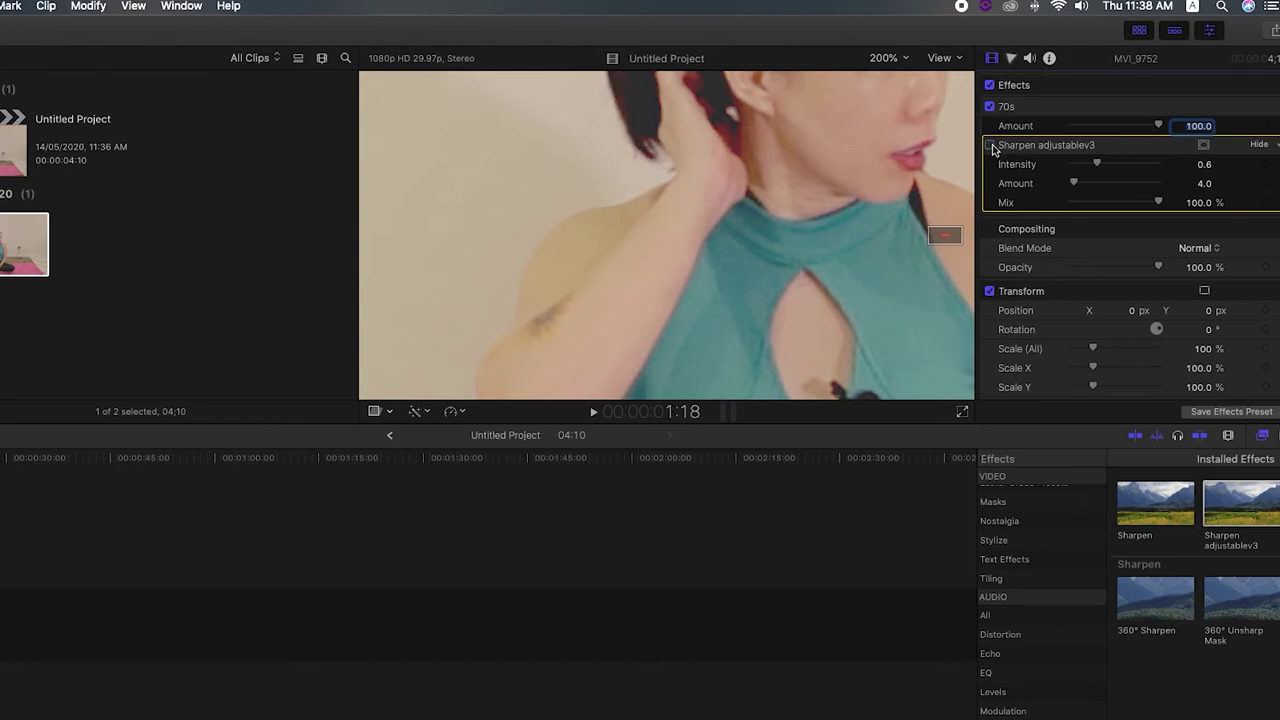
click(991, 146)
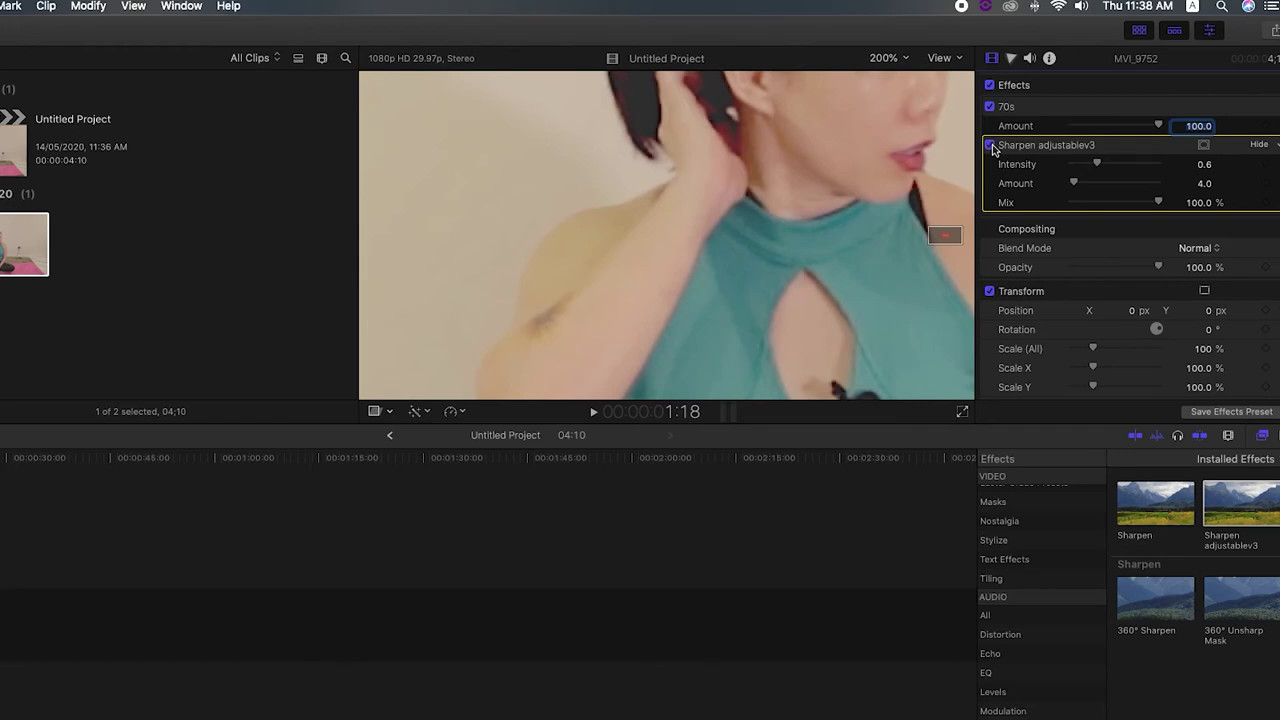
mouse_move(1100, 164)
drag(1097, 166, 1121, 166)
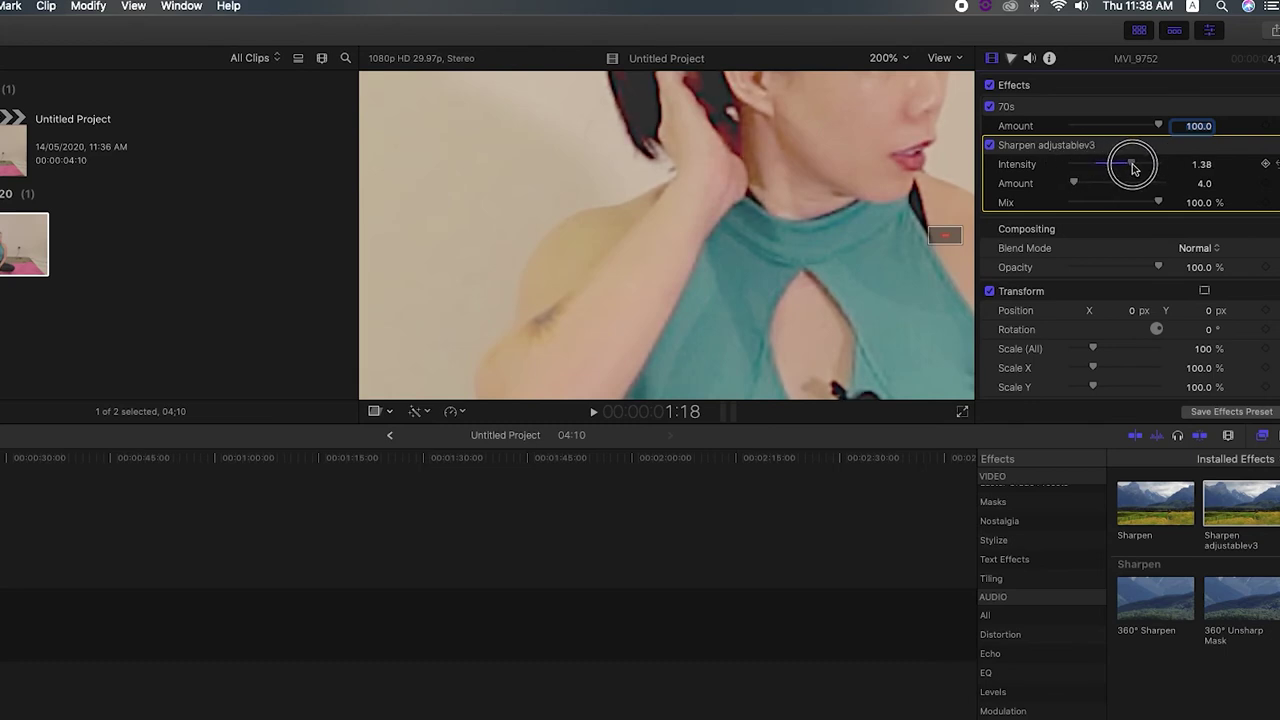
mouse_move(1121, 166)
mouse_down()
mouse_move(1073, 166)
mouse_move(1155, 166)
mouse_up()
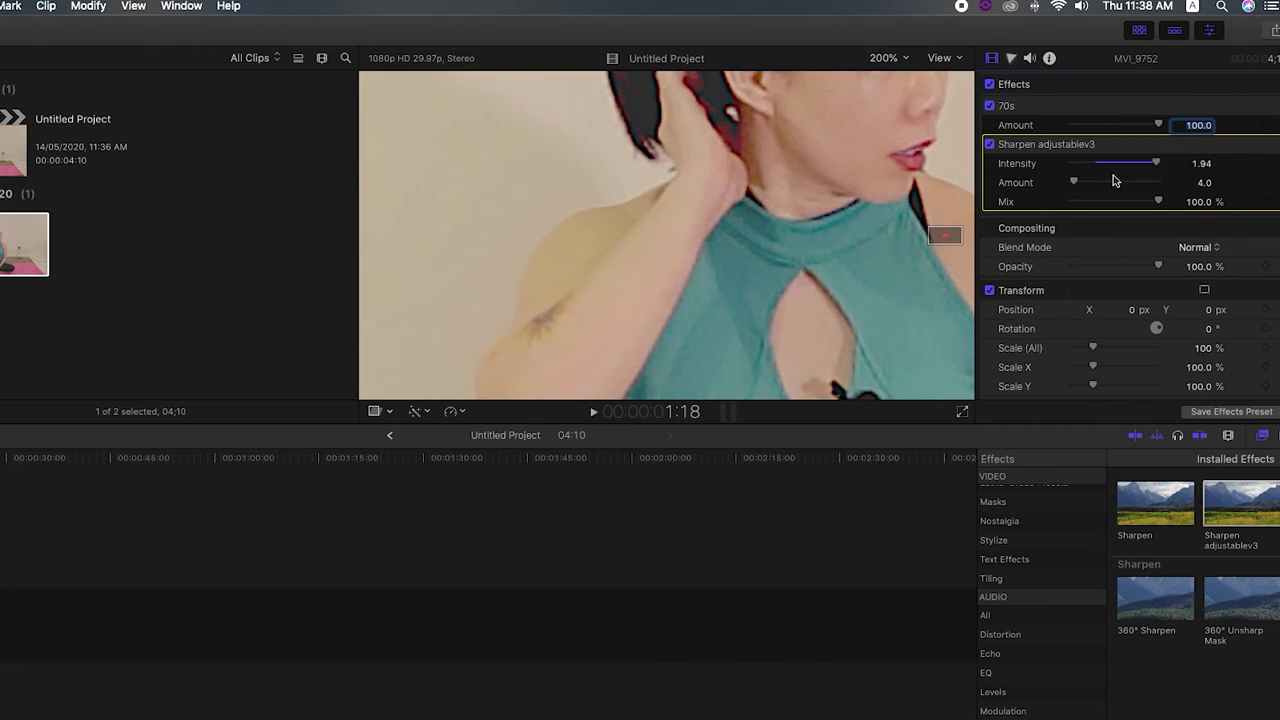
mouse_move(1075, 183)
mouse_down()
mouse_move(1156, 188)
mouse_move(1142, 184)
mouse_up()
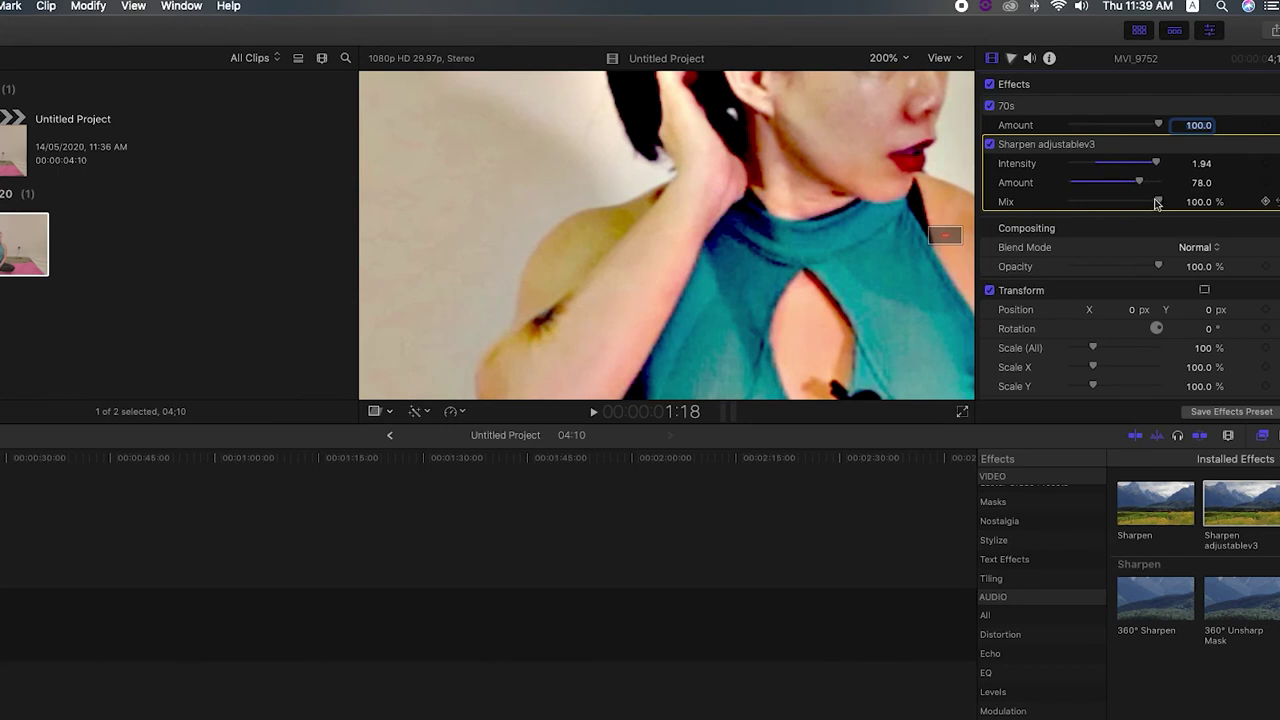
mouse_move(1157, 203)
mouse_down()
mouse_move(1094, 200)
mouse_move(1131, 201)
mouse_up()
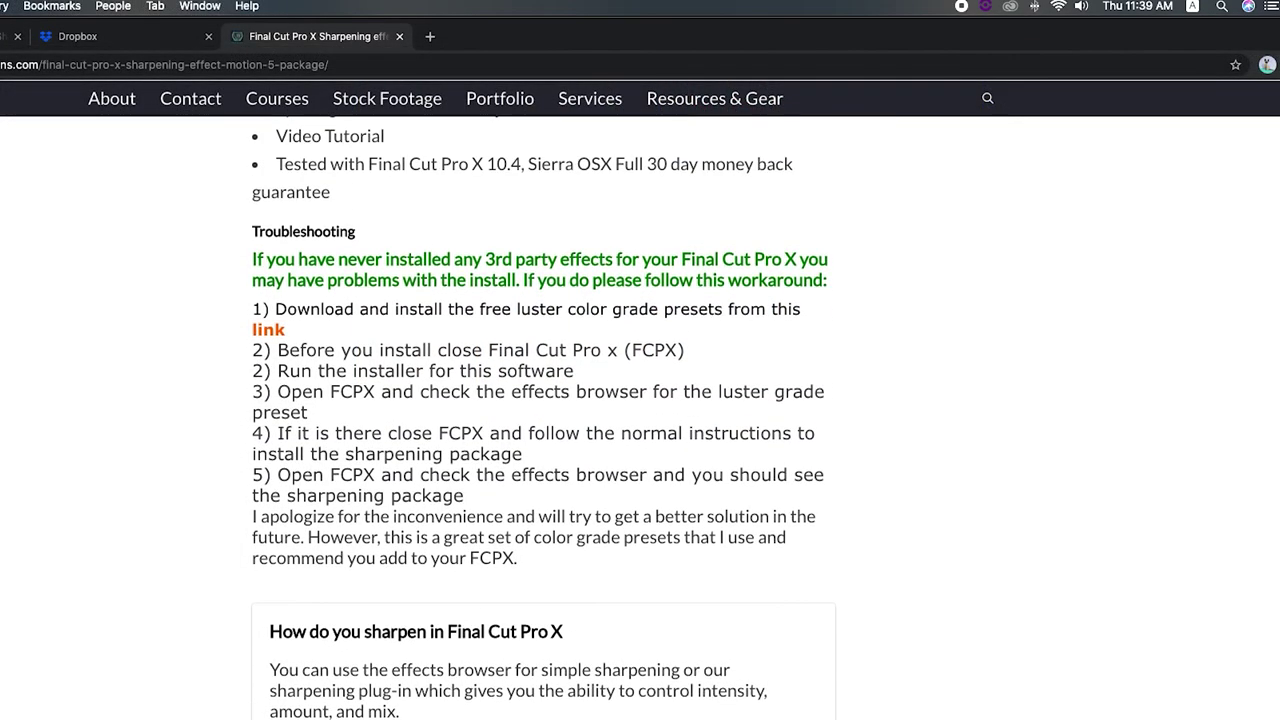
- Scroll the sharpening package page up to its Intensity, Amount and Mix descriptions
scroll(540, 420, up, 3)
scroll(540, 420, up, 1)
scroll(540, 420, up, 4)
scroll(540, 420, up, 2)
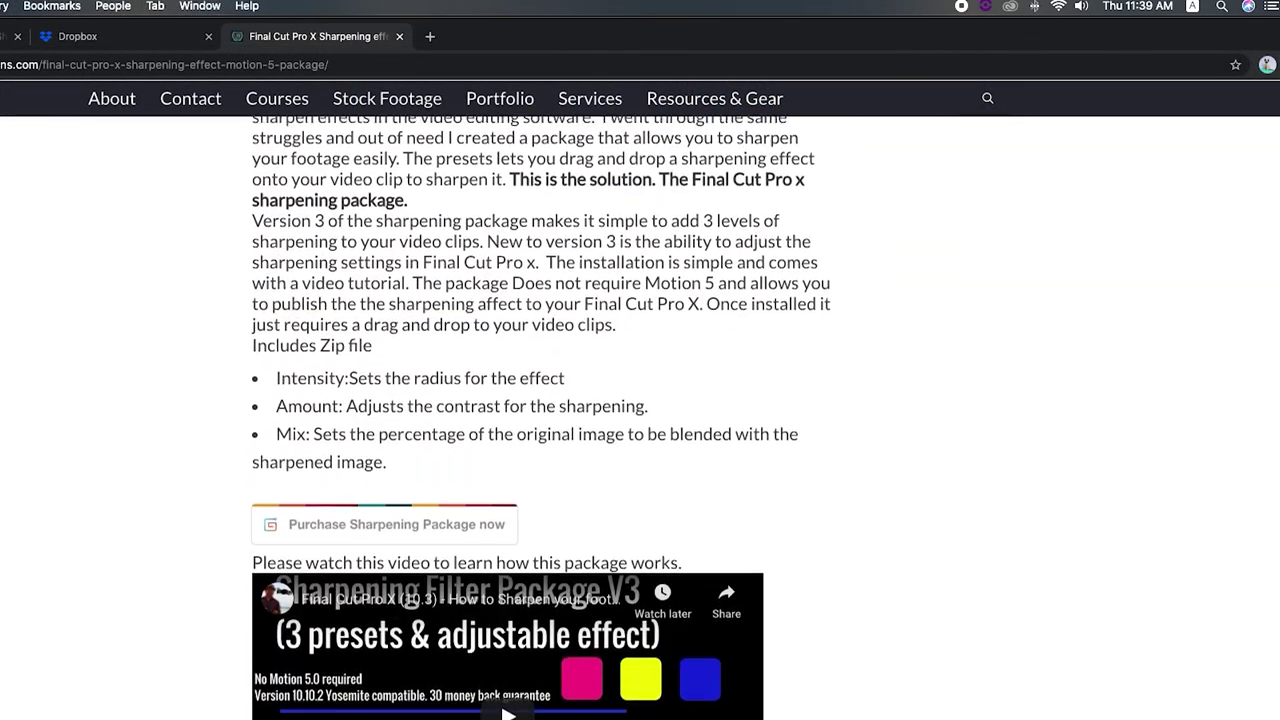
scroll(540, 420, up, 1)
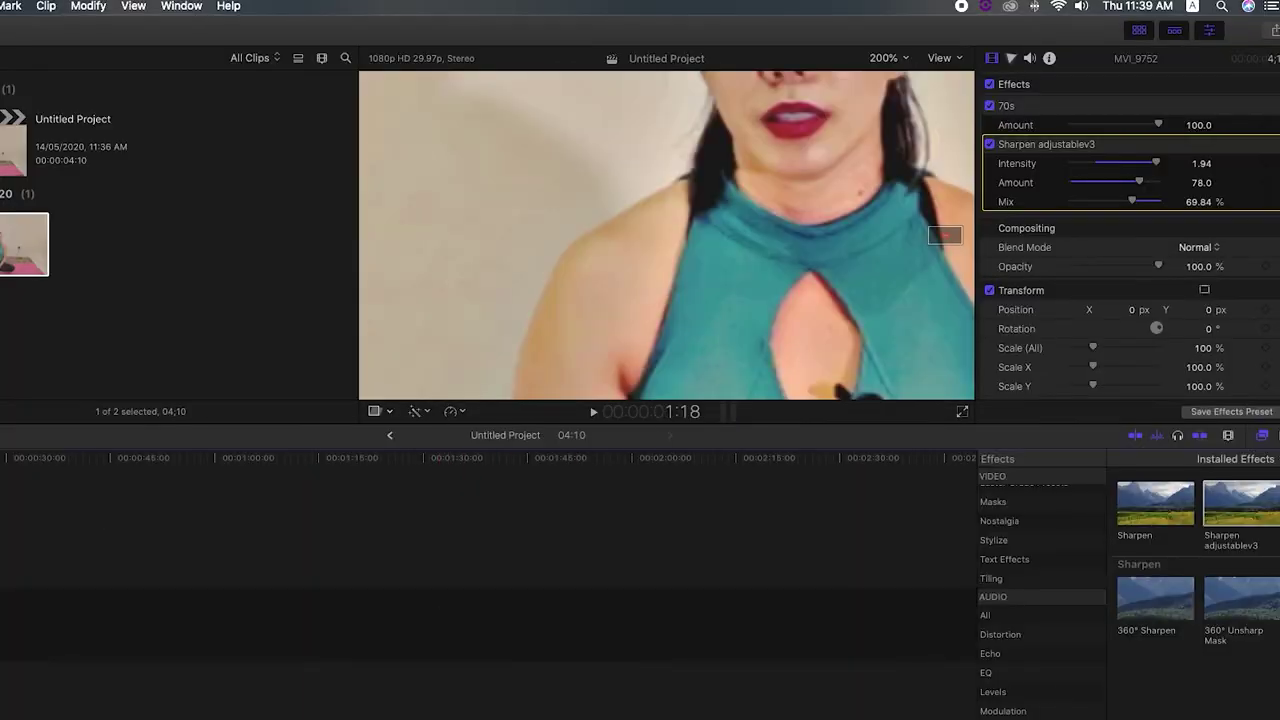
- Fit the viewer, compare sharpening off and on, and disable the 70s effect while keeping Sharpen adjustablev3 on
click(905, 58)
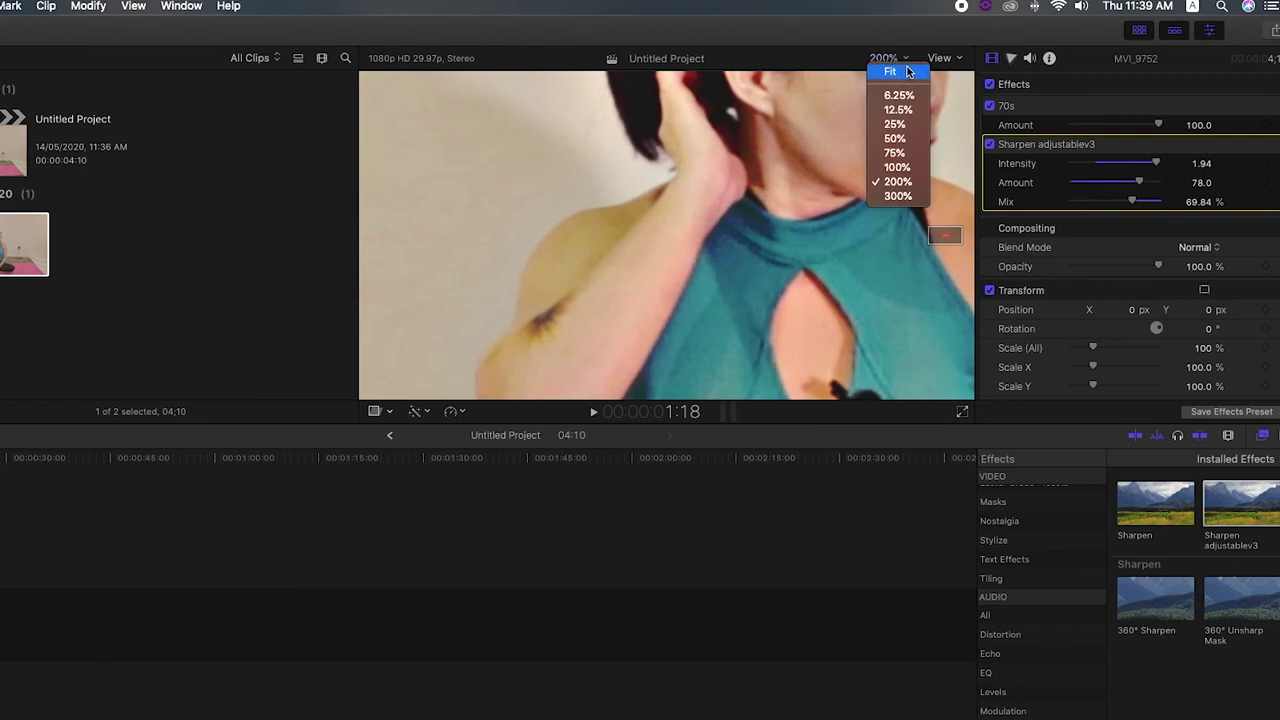
click(907, 68)
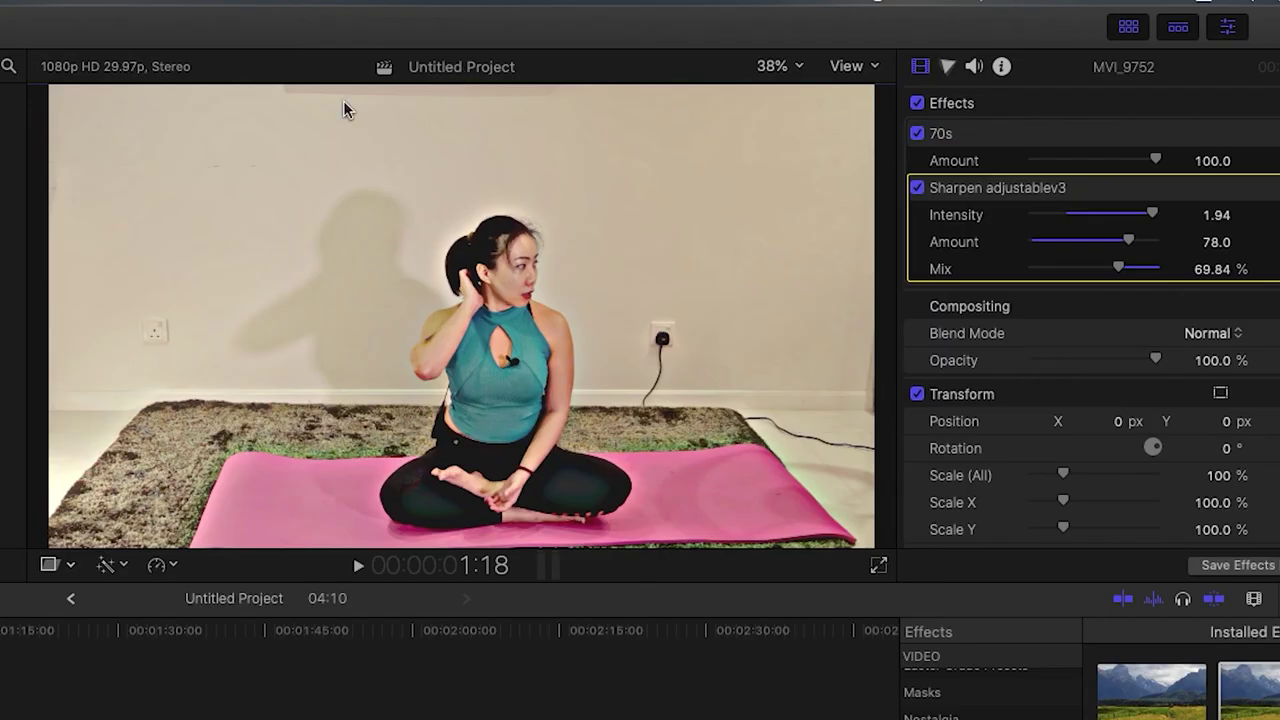
mouse_move(1046, 144)
click(919, 190)
click(919, 190)
click(918, 189)
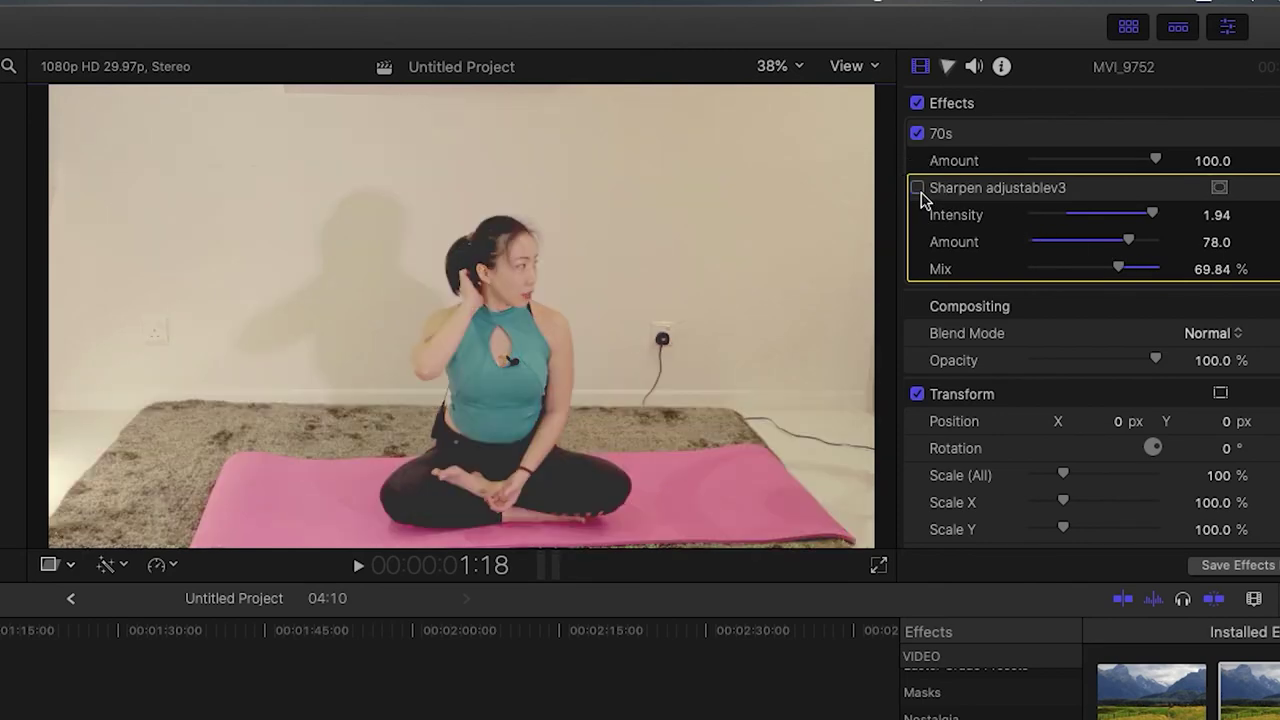
click(918, 136)
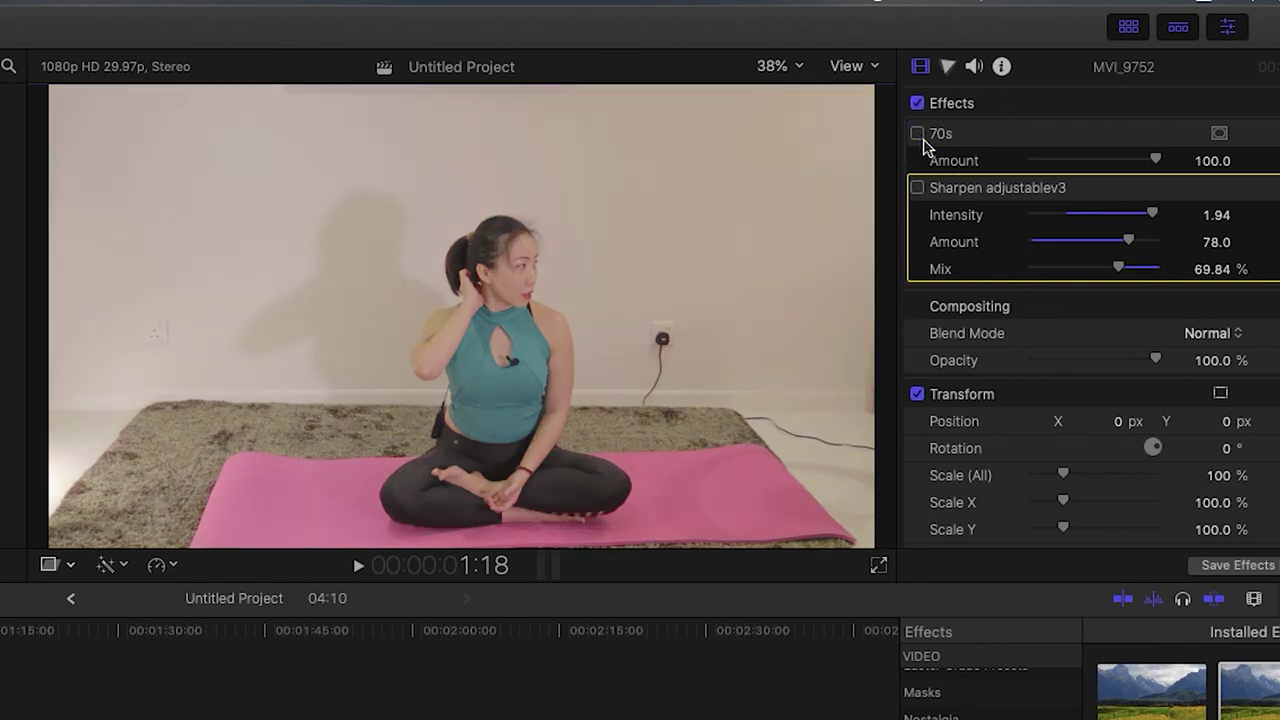
click(918, 189)
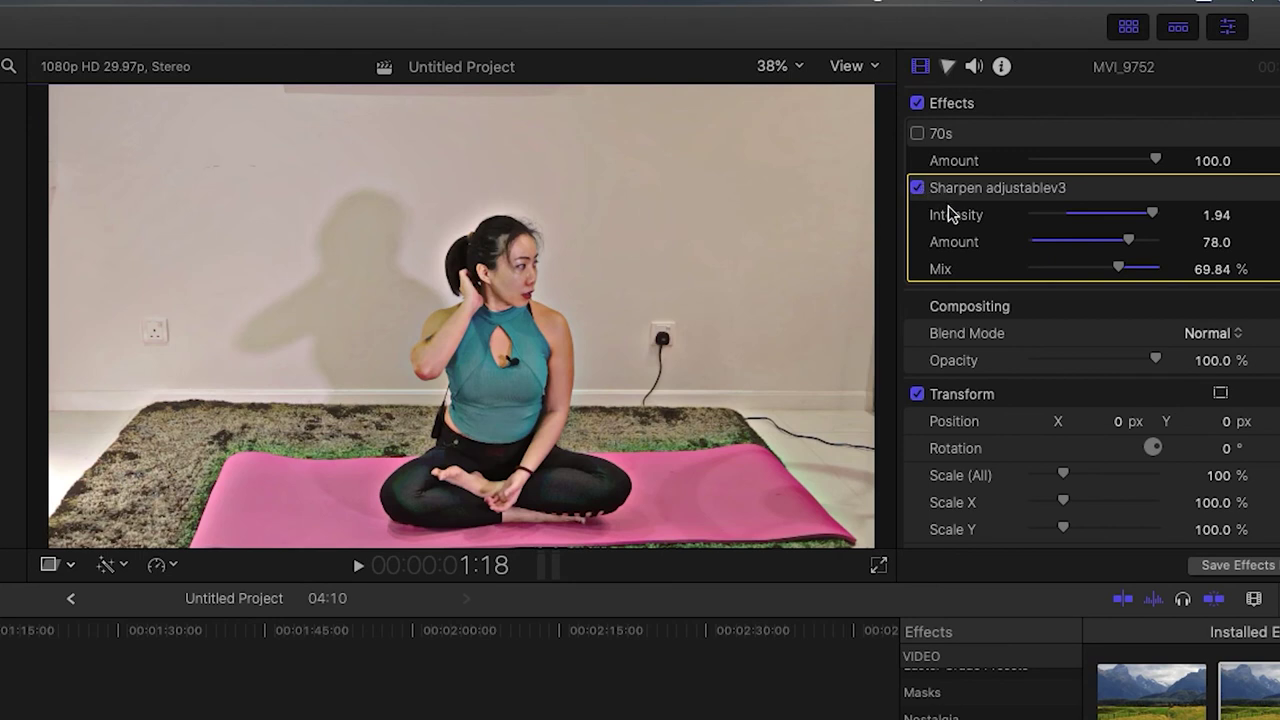
- Lower Sharpen adjustablev3 Intensity to 1.01, play the clip briefly, and toggle the effect off and on
drag(1152, 214, 1098, 212)
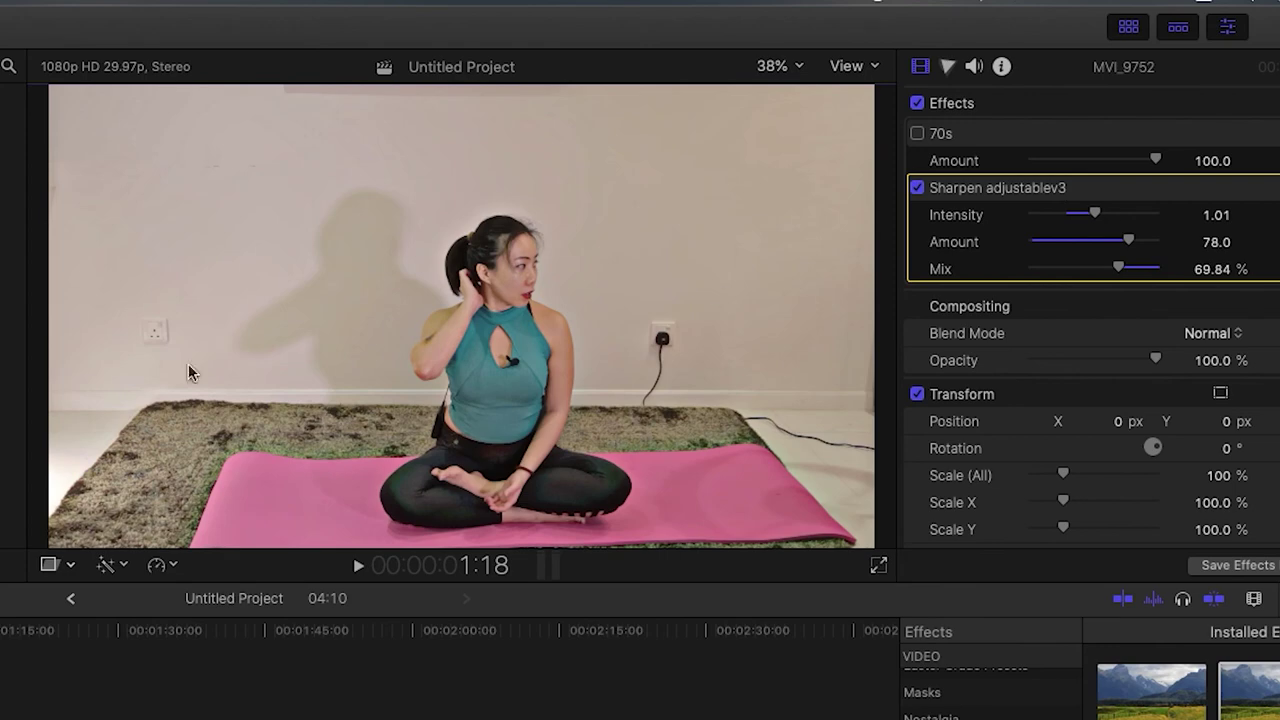
key(space)
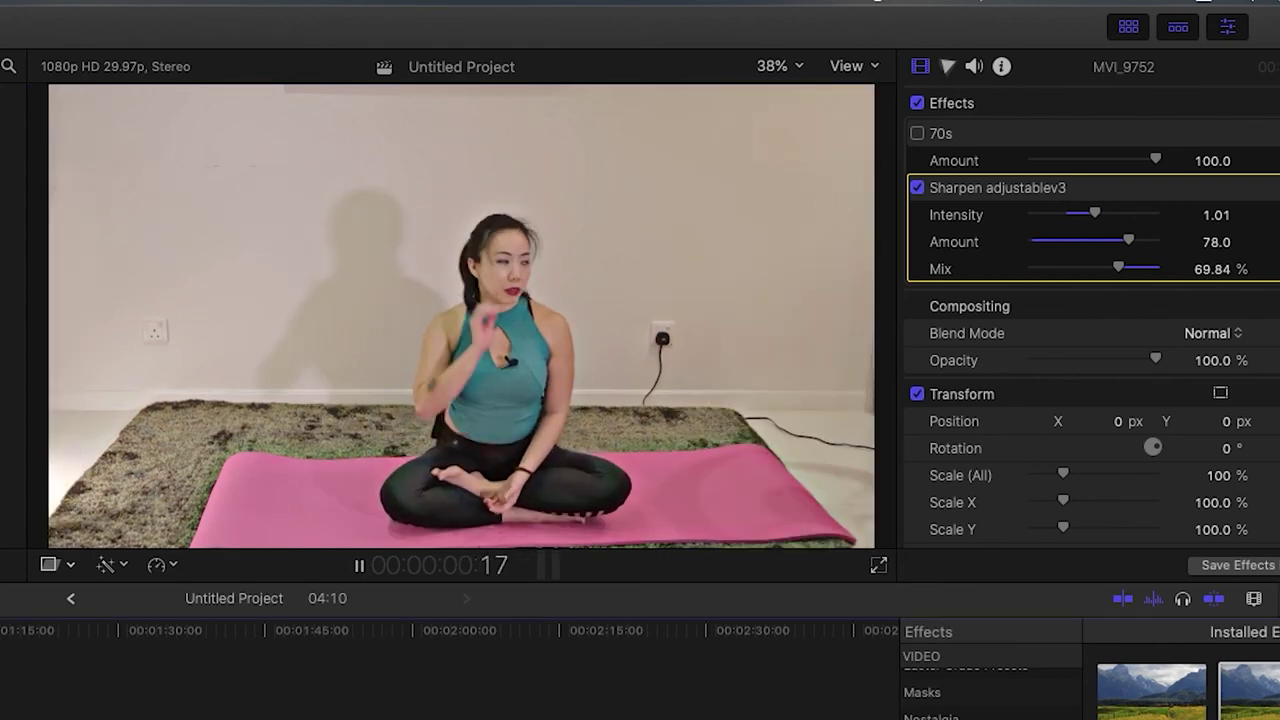
key(space)
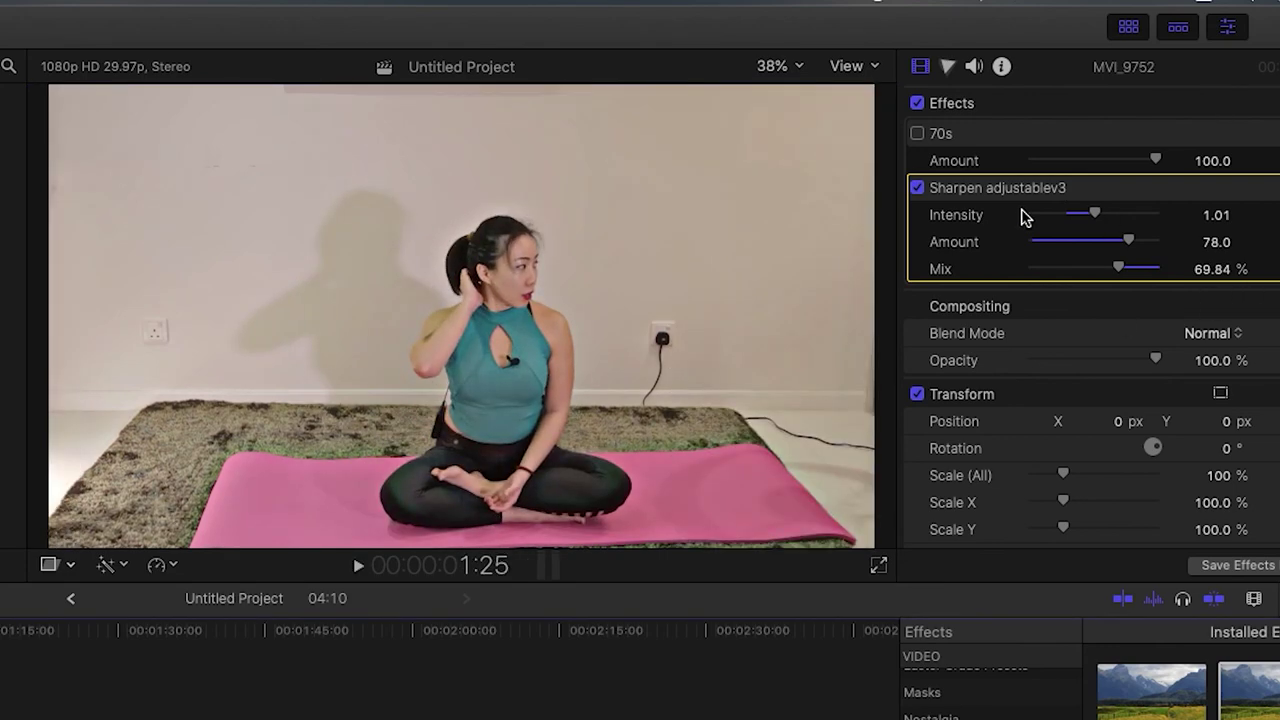
click(917, 187)
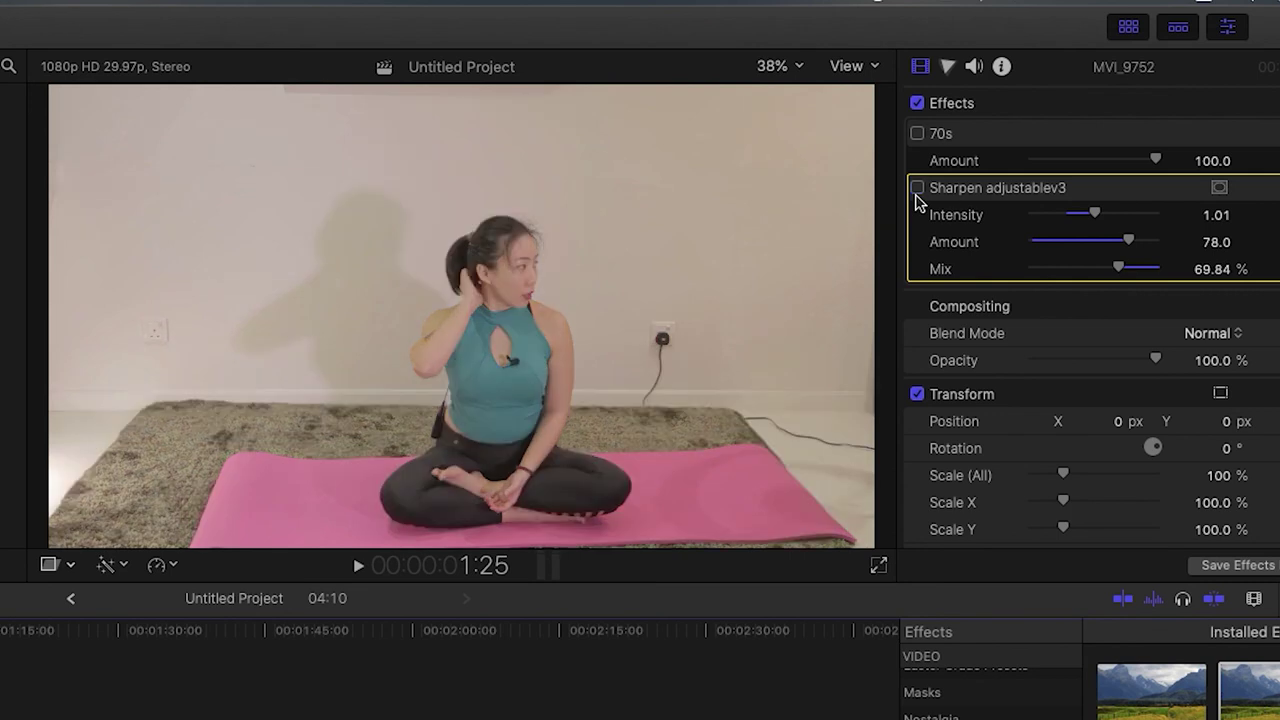
click(917, 188)
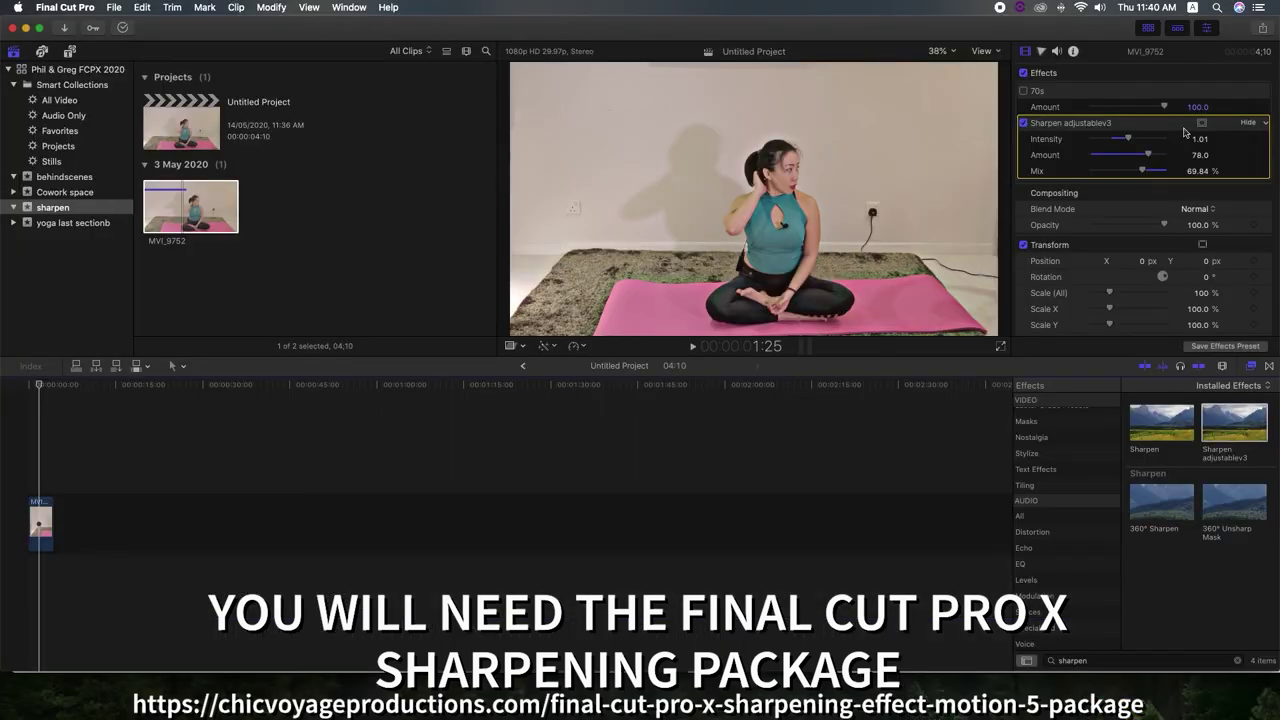
scroll(1095, 527, down, 1)
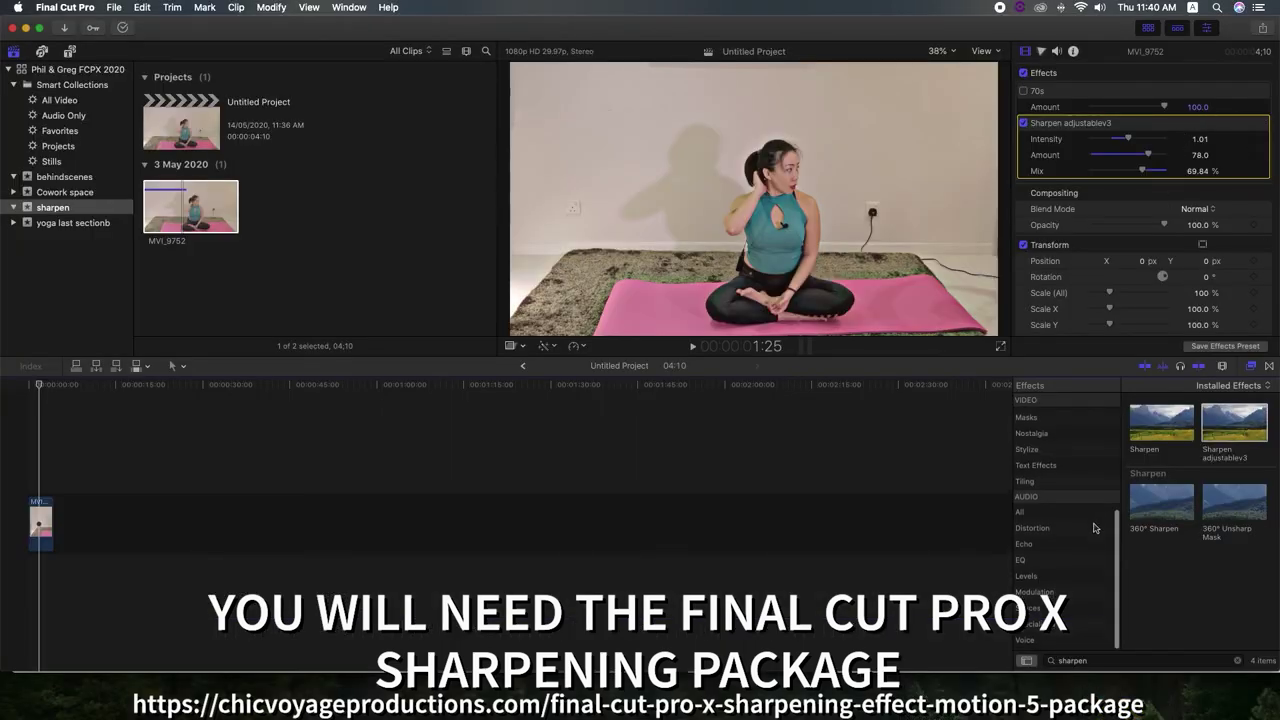
scroll(1060, 470, up, 3)
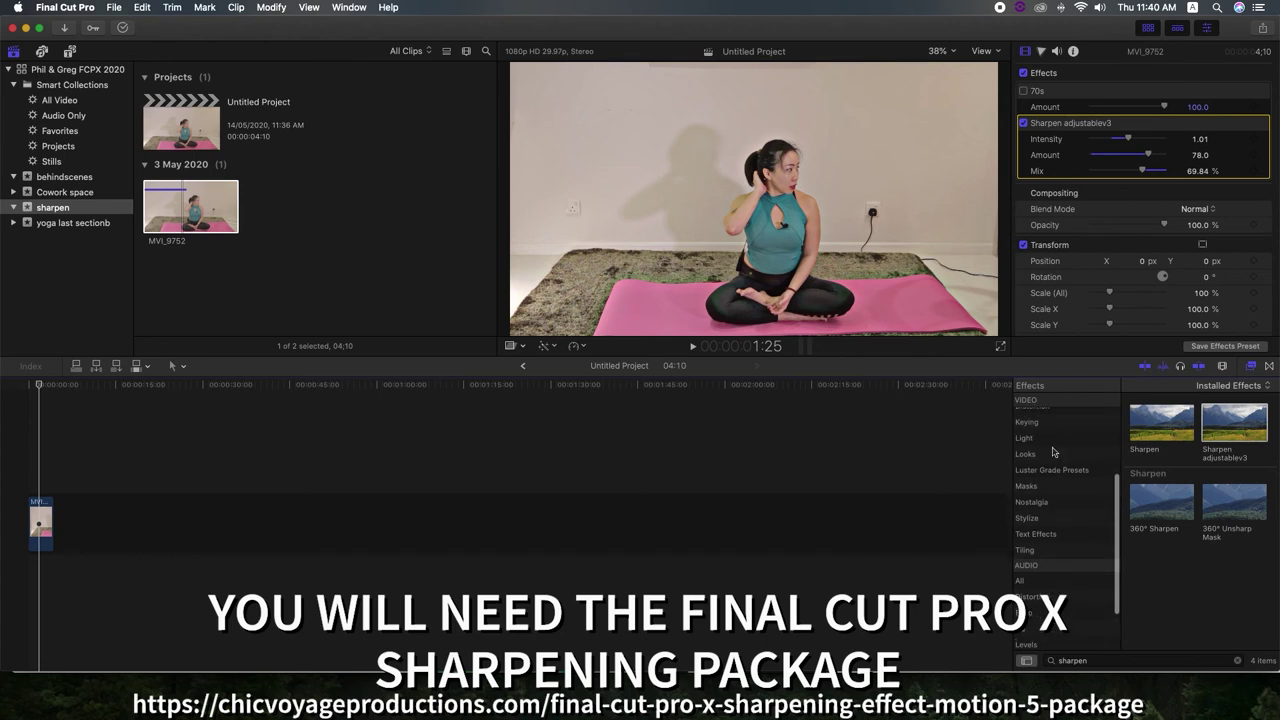
scroll(1053, 452, up, 5)
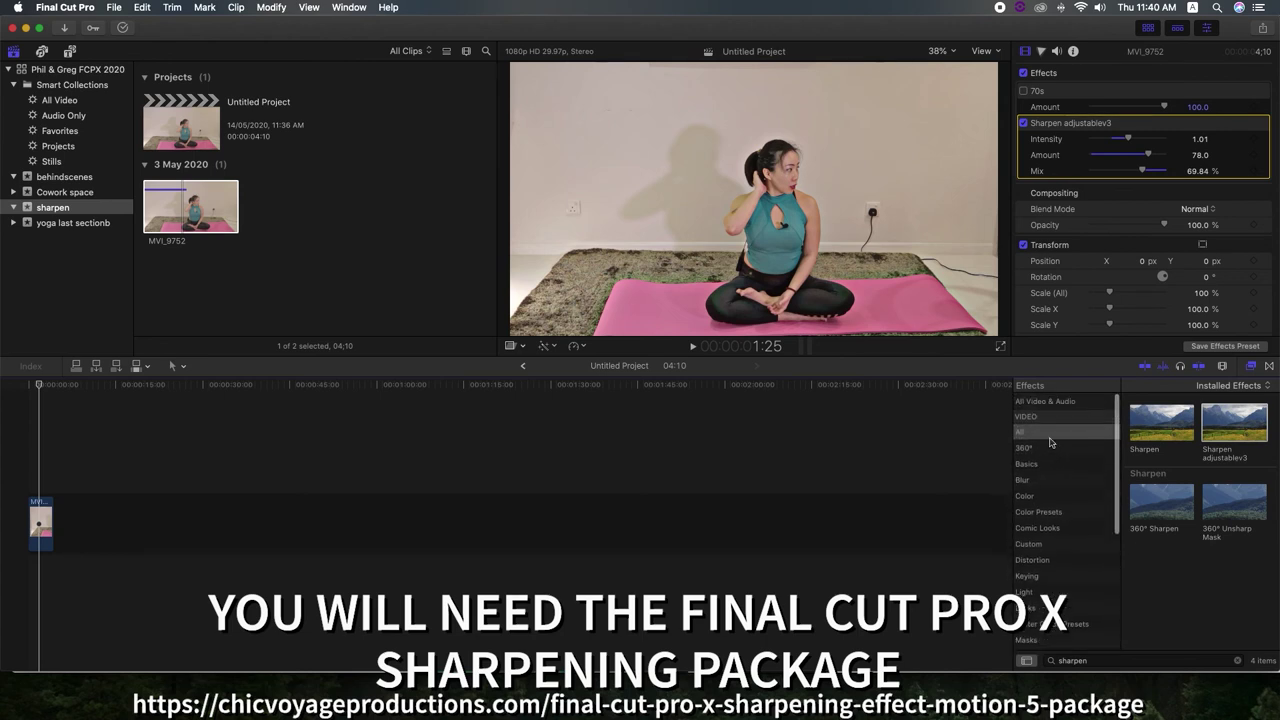
scroll(1051, 443, down, 3)
scroll(1051, 443, down, 3)
scroll(1051, 443, down, 3)
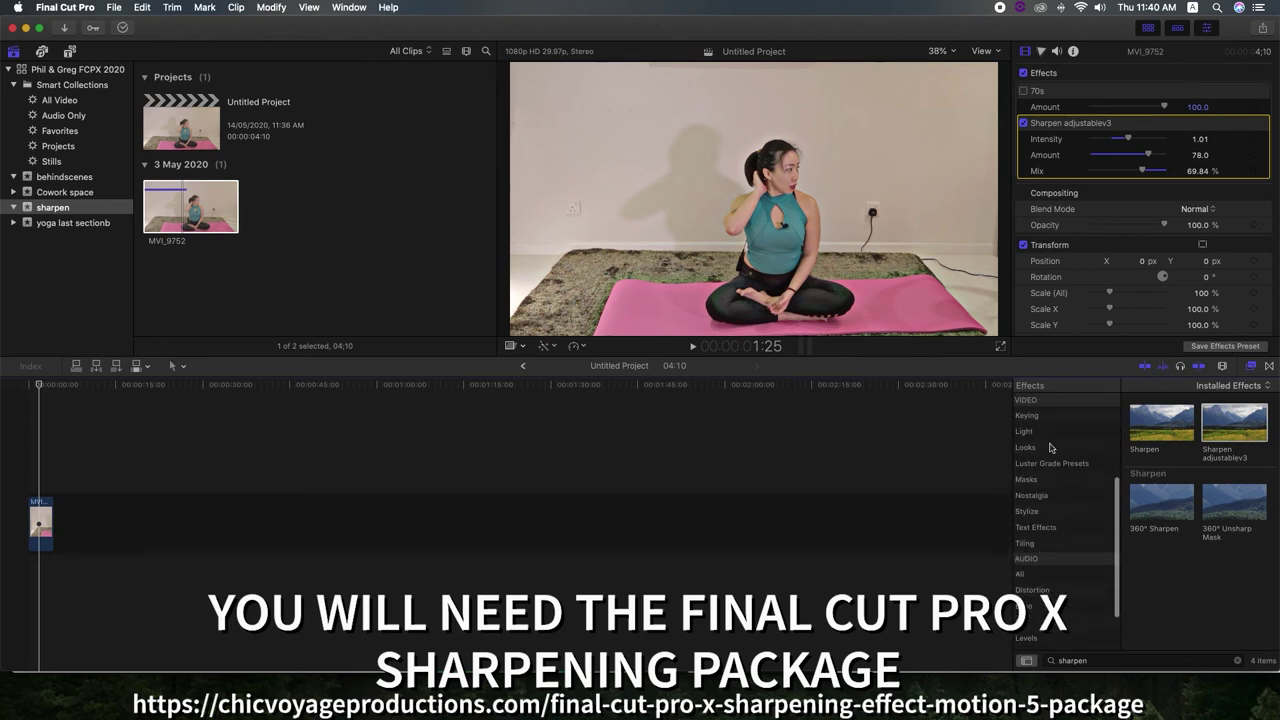
scroll(1052, 500, down, 3)
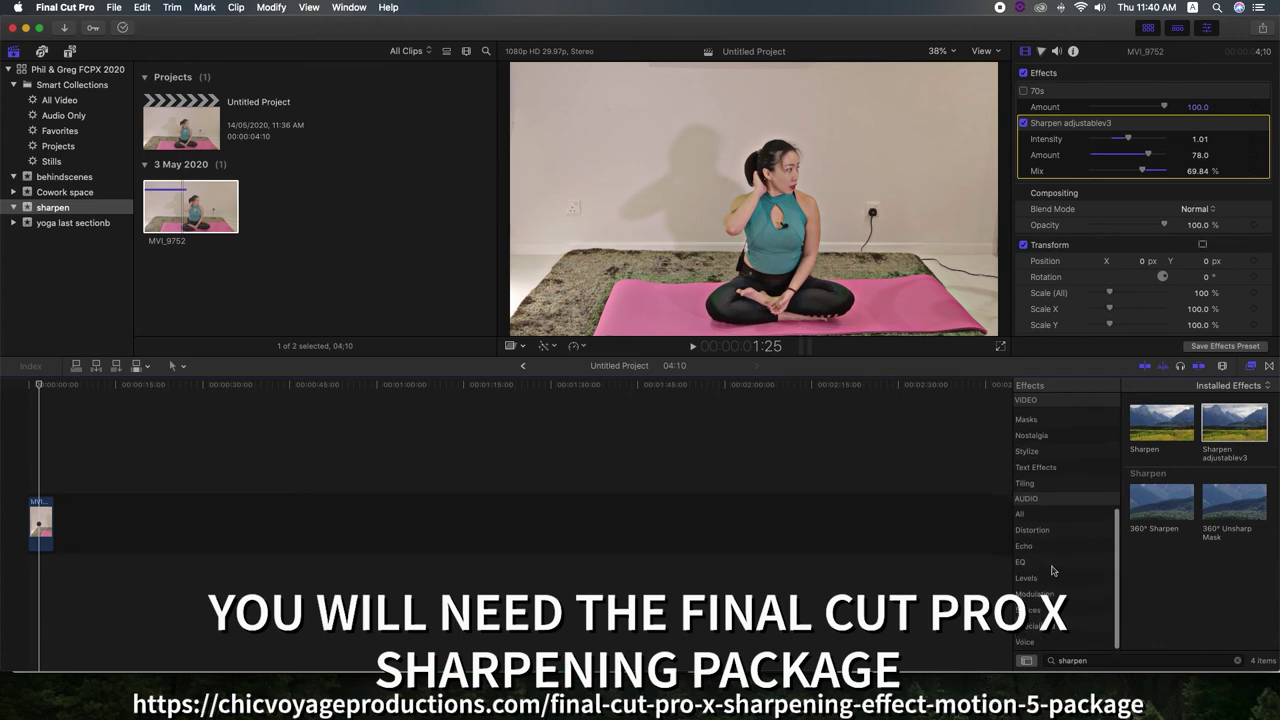
click(1100, 658)
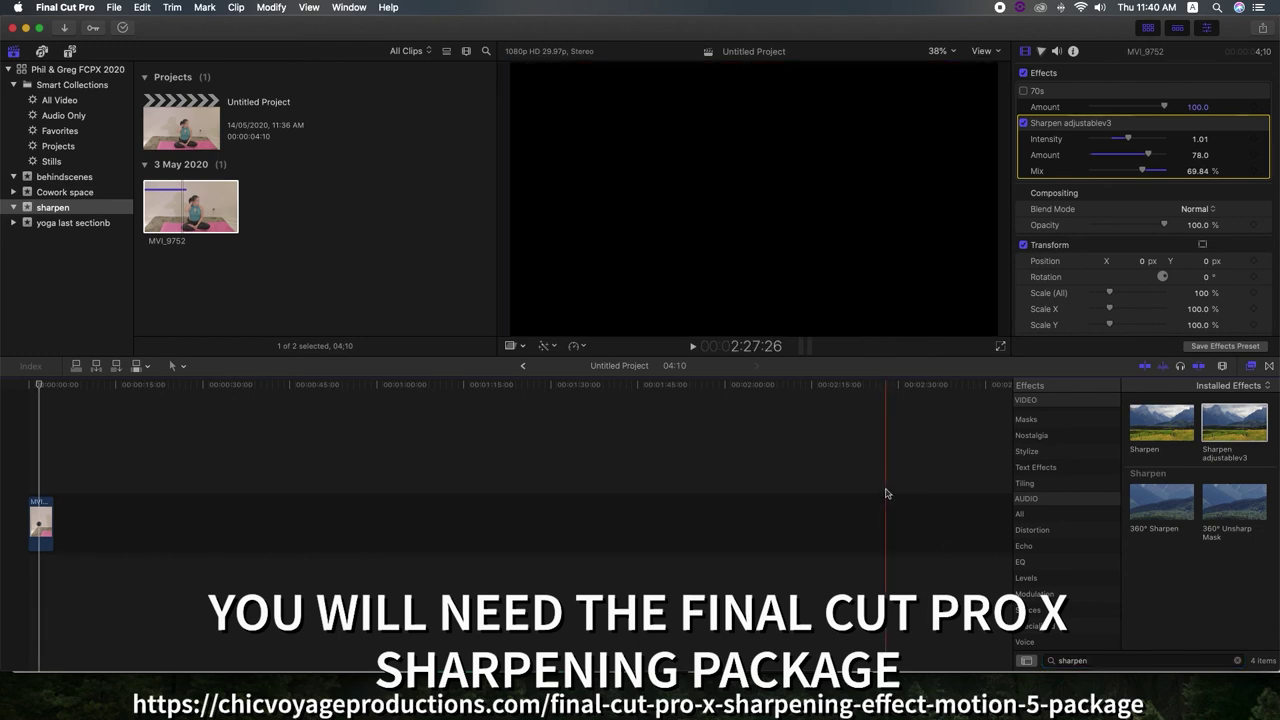
- Show the About Final Cut Pro window (version 10.4.8), briefly checking About This Mac
click(50, 8)
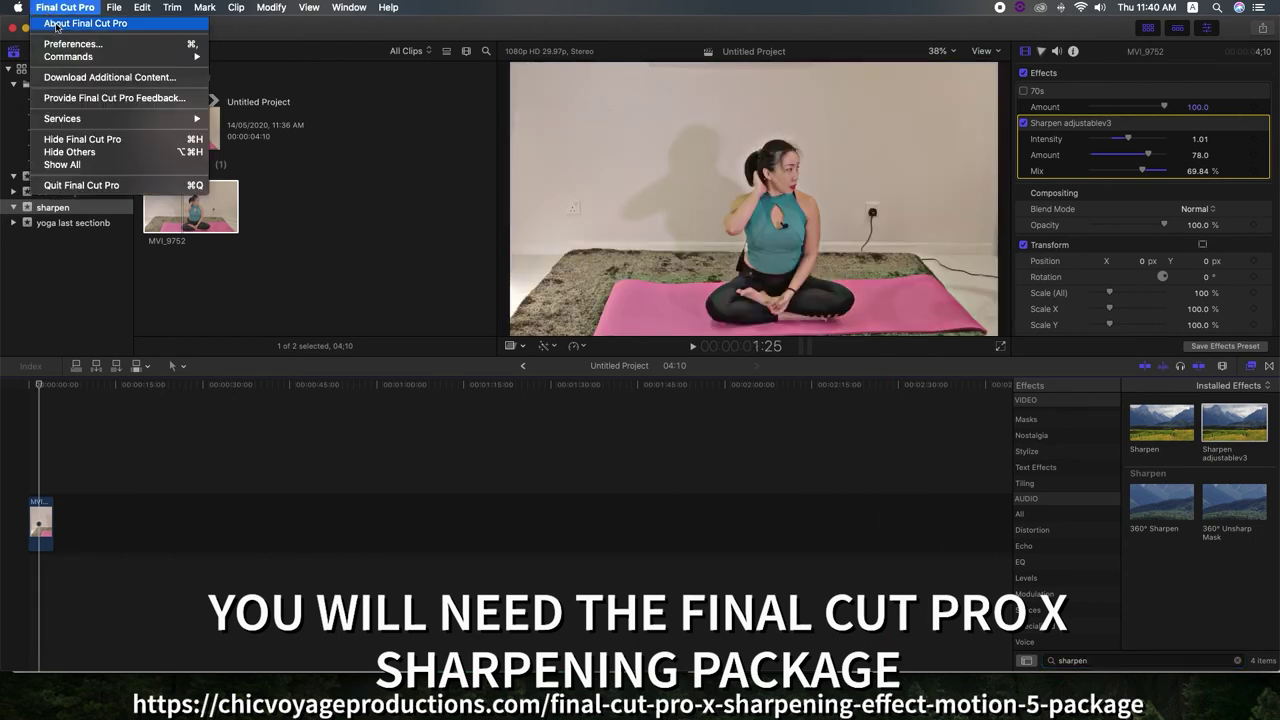
click(85, 23)
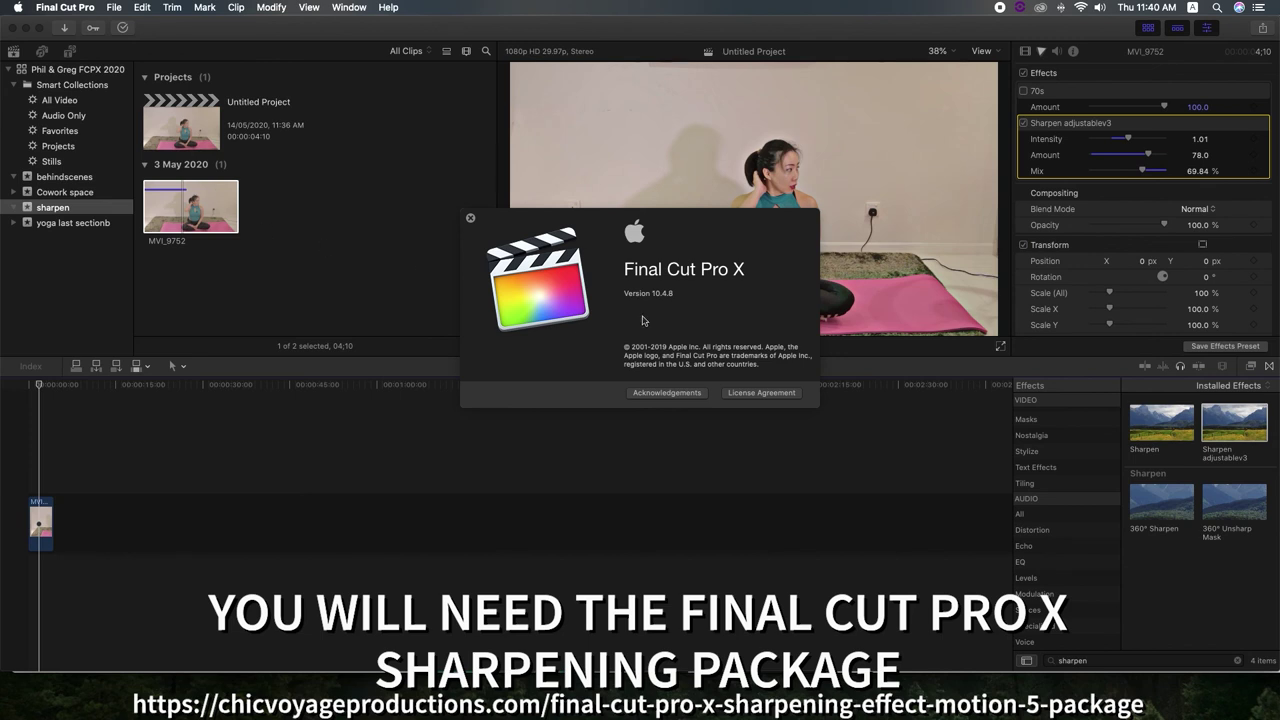
click(17, 7)
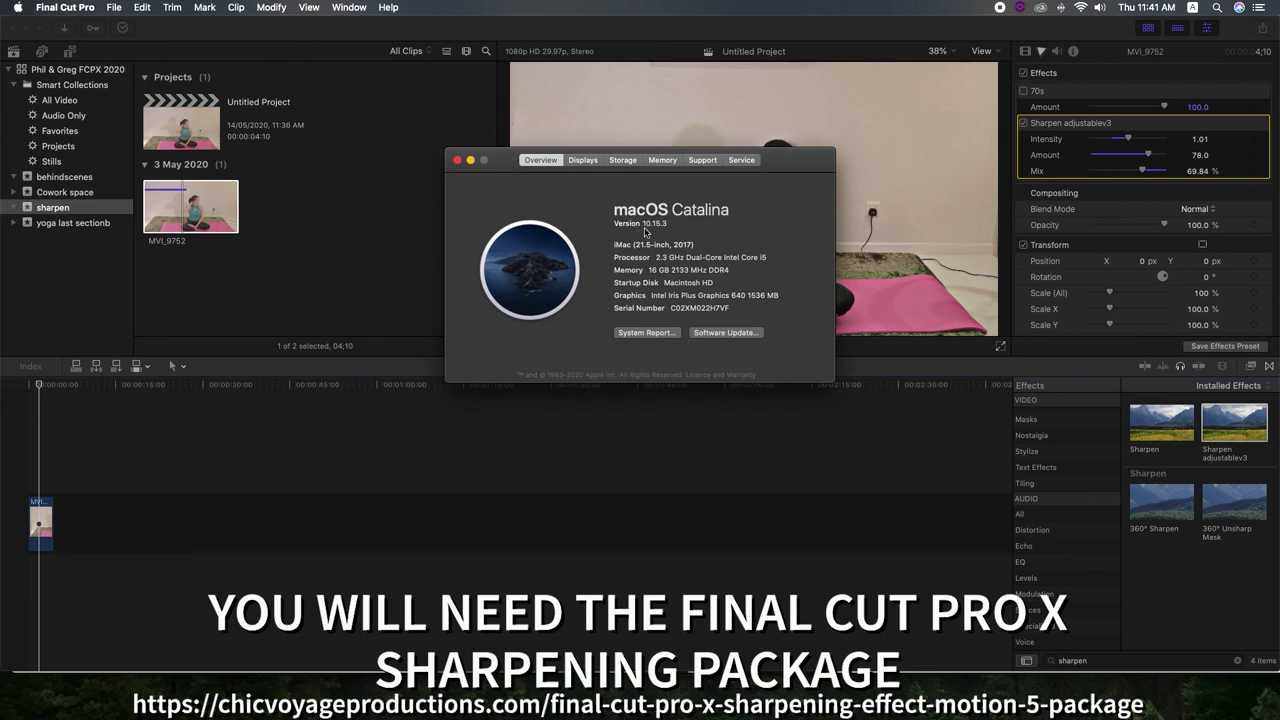
click(456, 161)
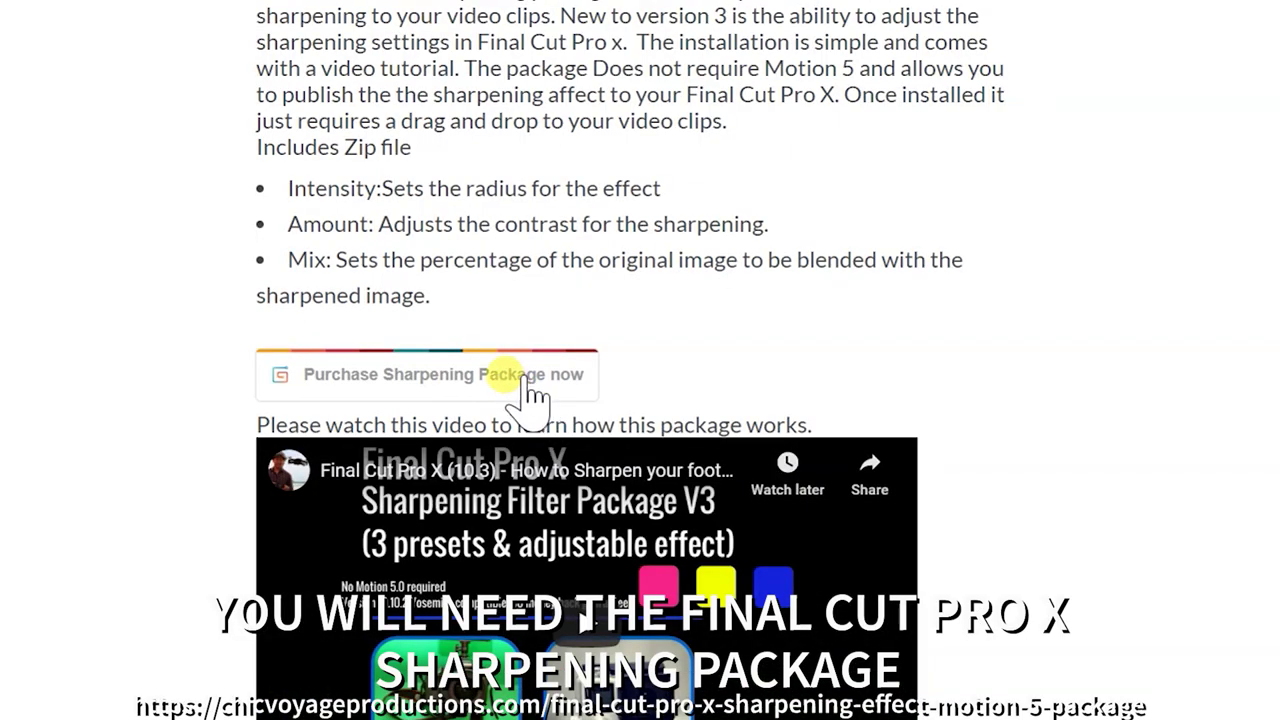
- Visit the sharpening package purchase page, then close the About Final Cut Pro window
click(520, 378)
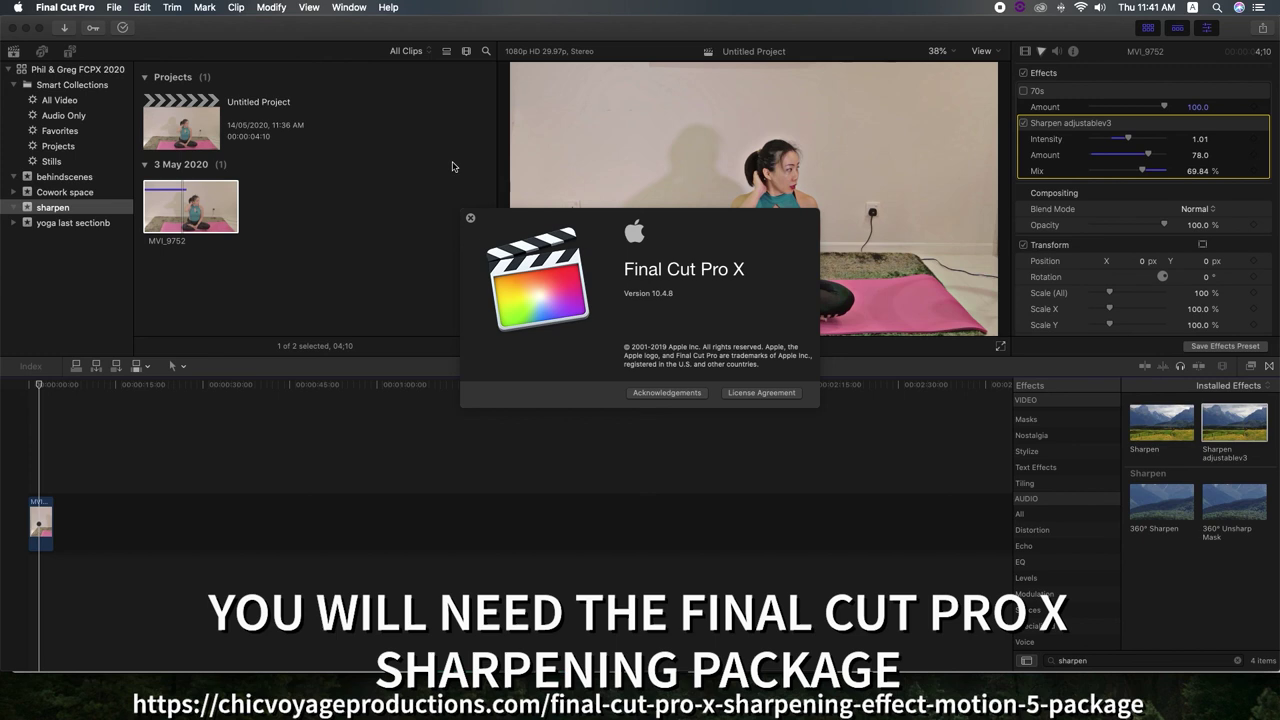
click(470, 218)
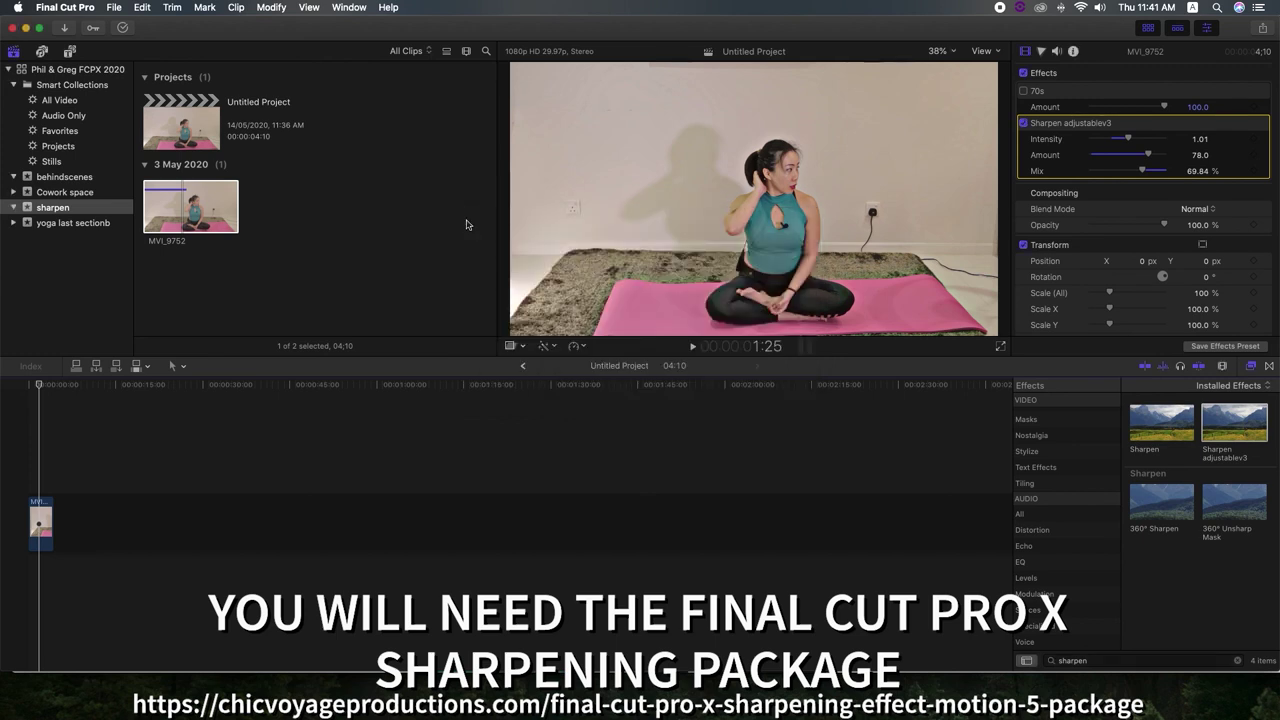